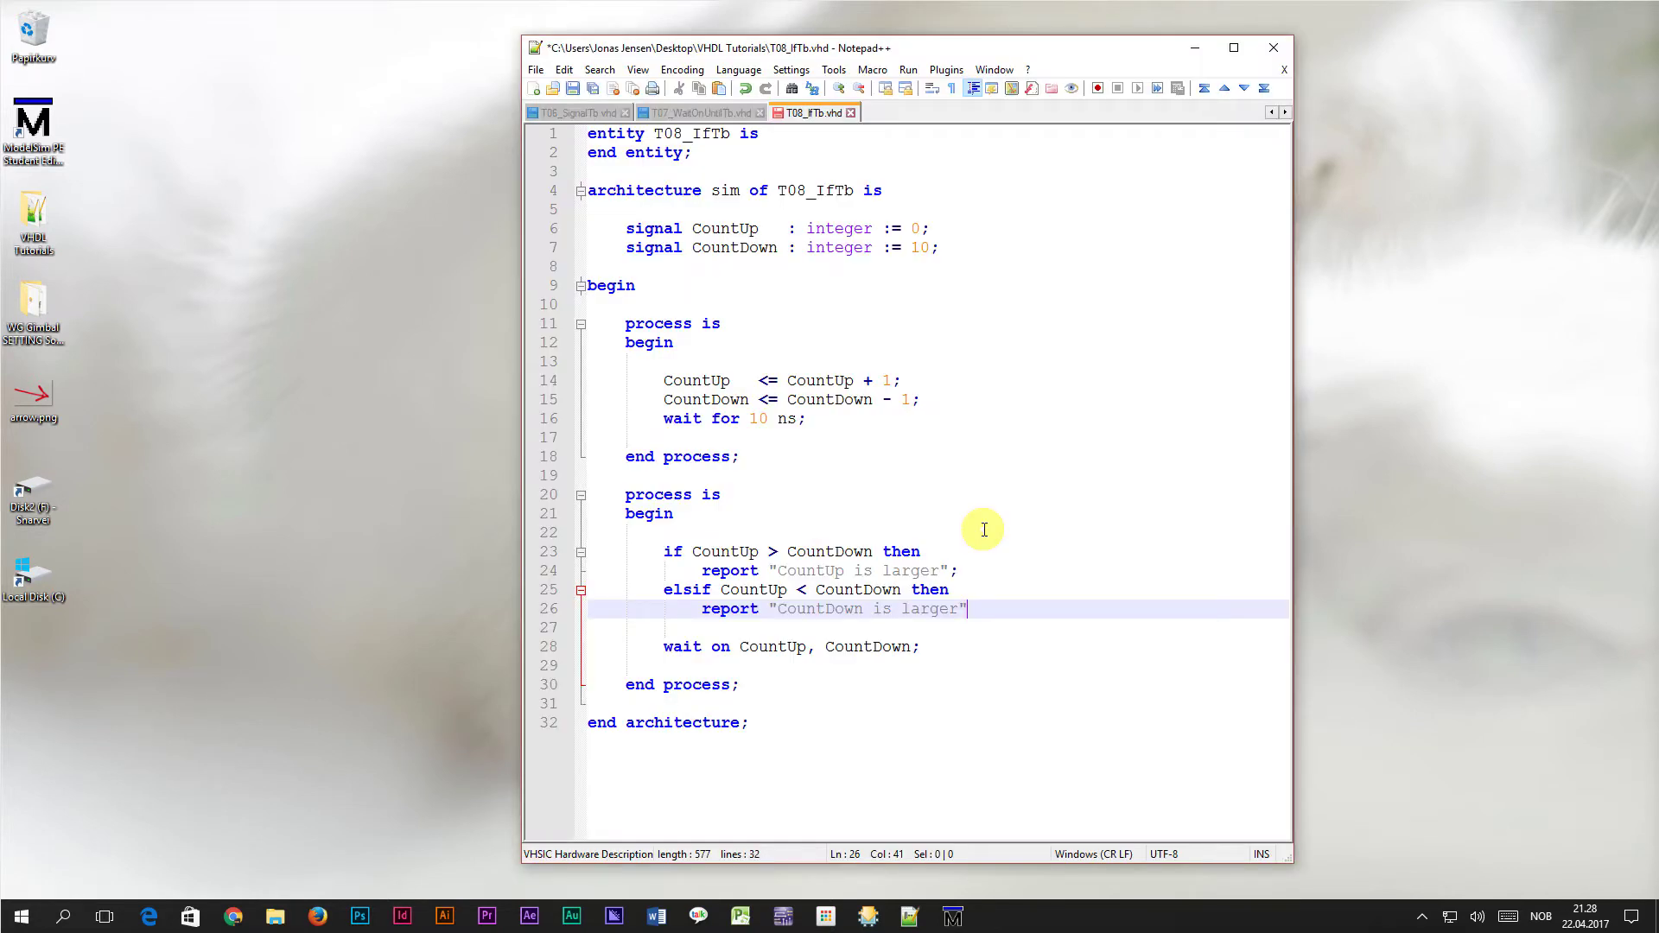
text(;)
Step: Add an else branch reporting "They are equal" and close the block with end if;
key(Return)
text(else)
key(Return)
text("They are)
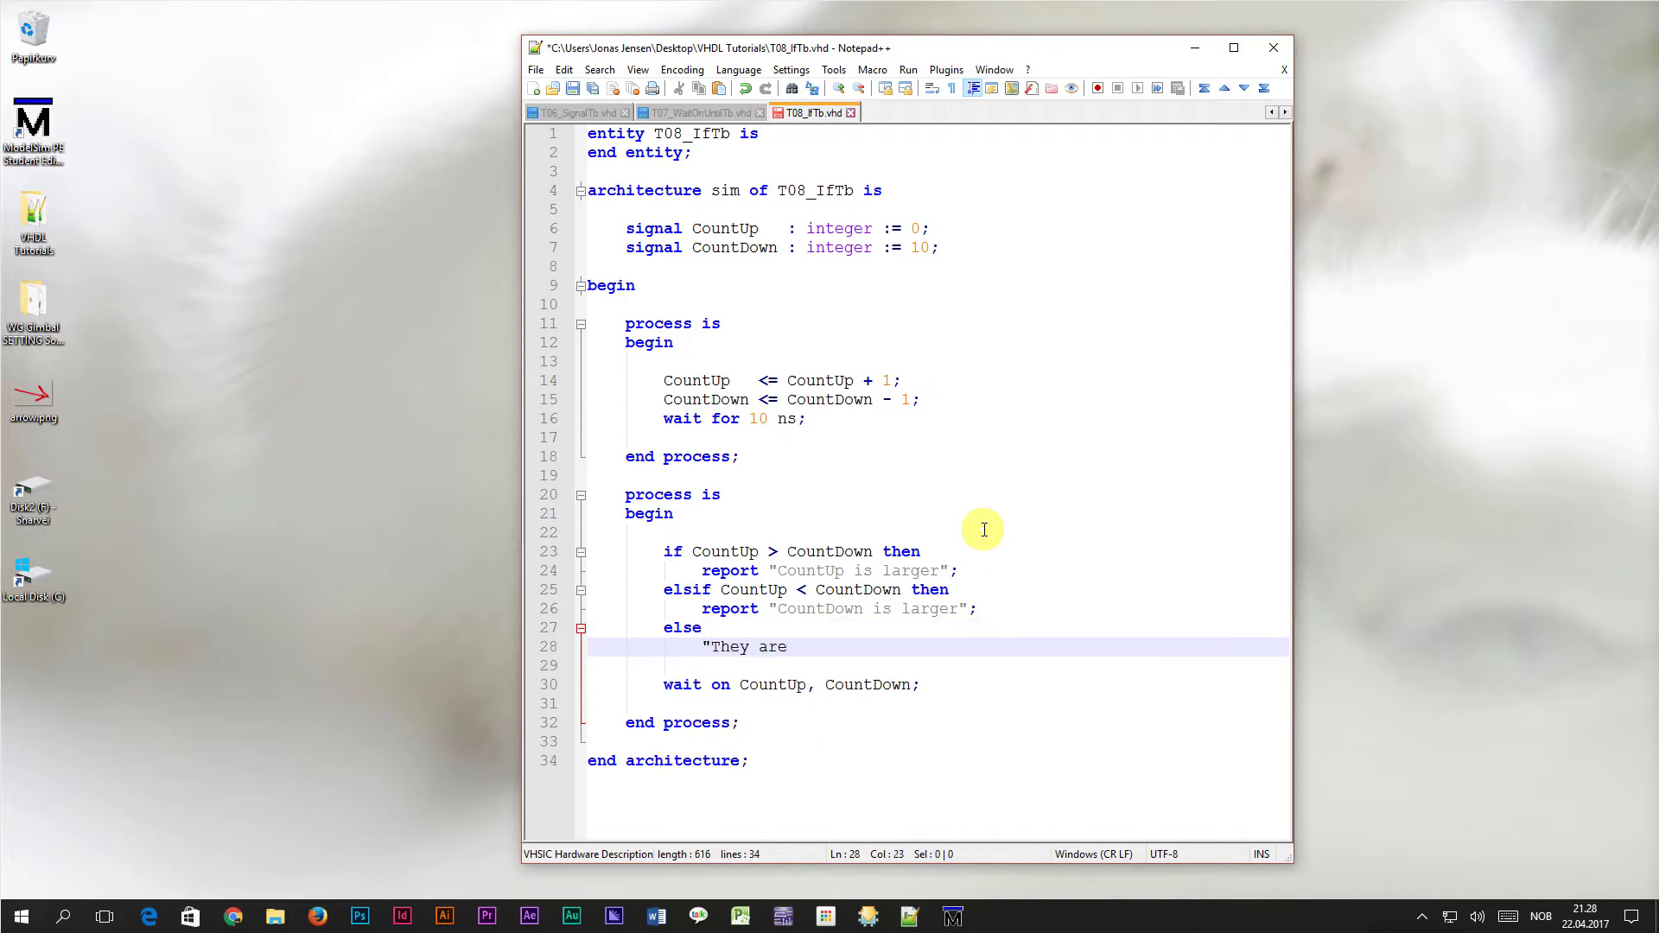
text( equal";)
key(BackSpace)
text(end if;)
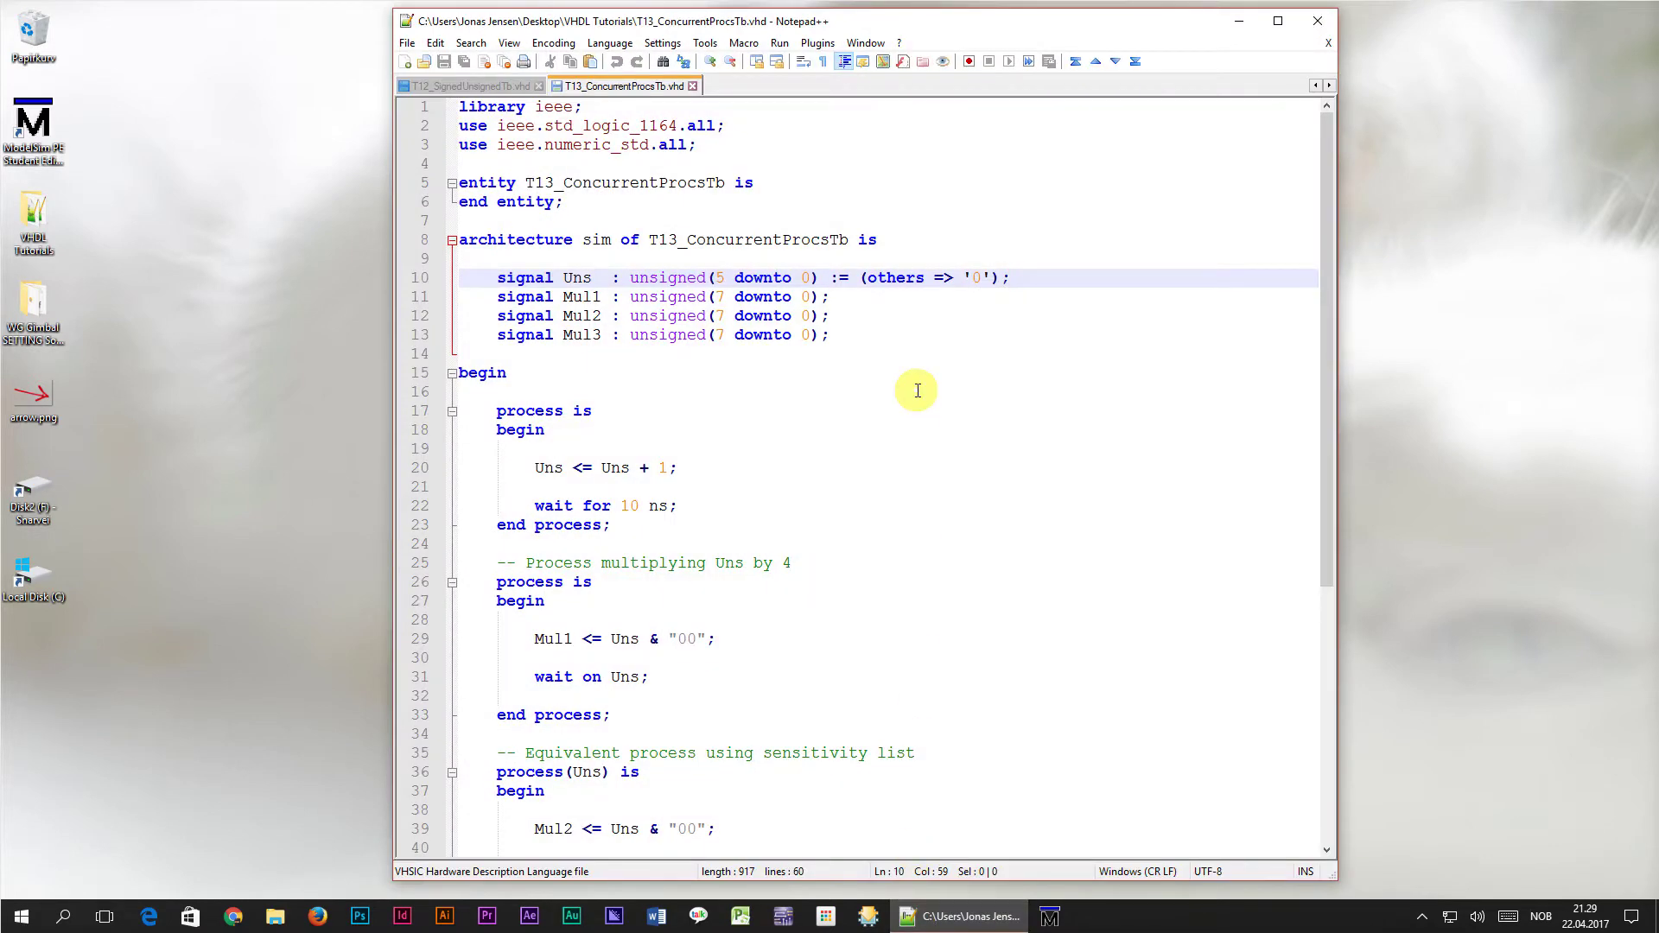
Step: Copy all the T13 testbench code into a new file saved as T14_CaseWhenTb.vhd
right_click(918, 394)
click(966, 477)
right_click(967, 470)
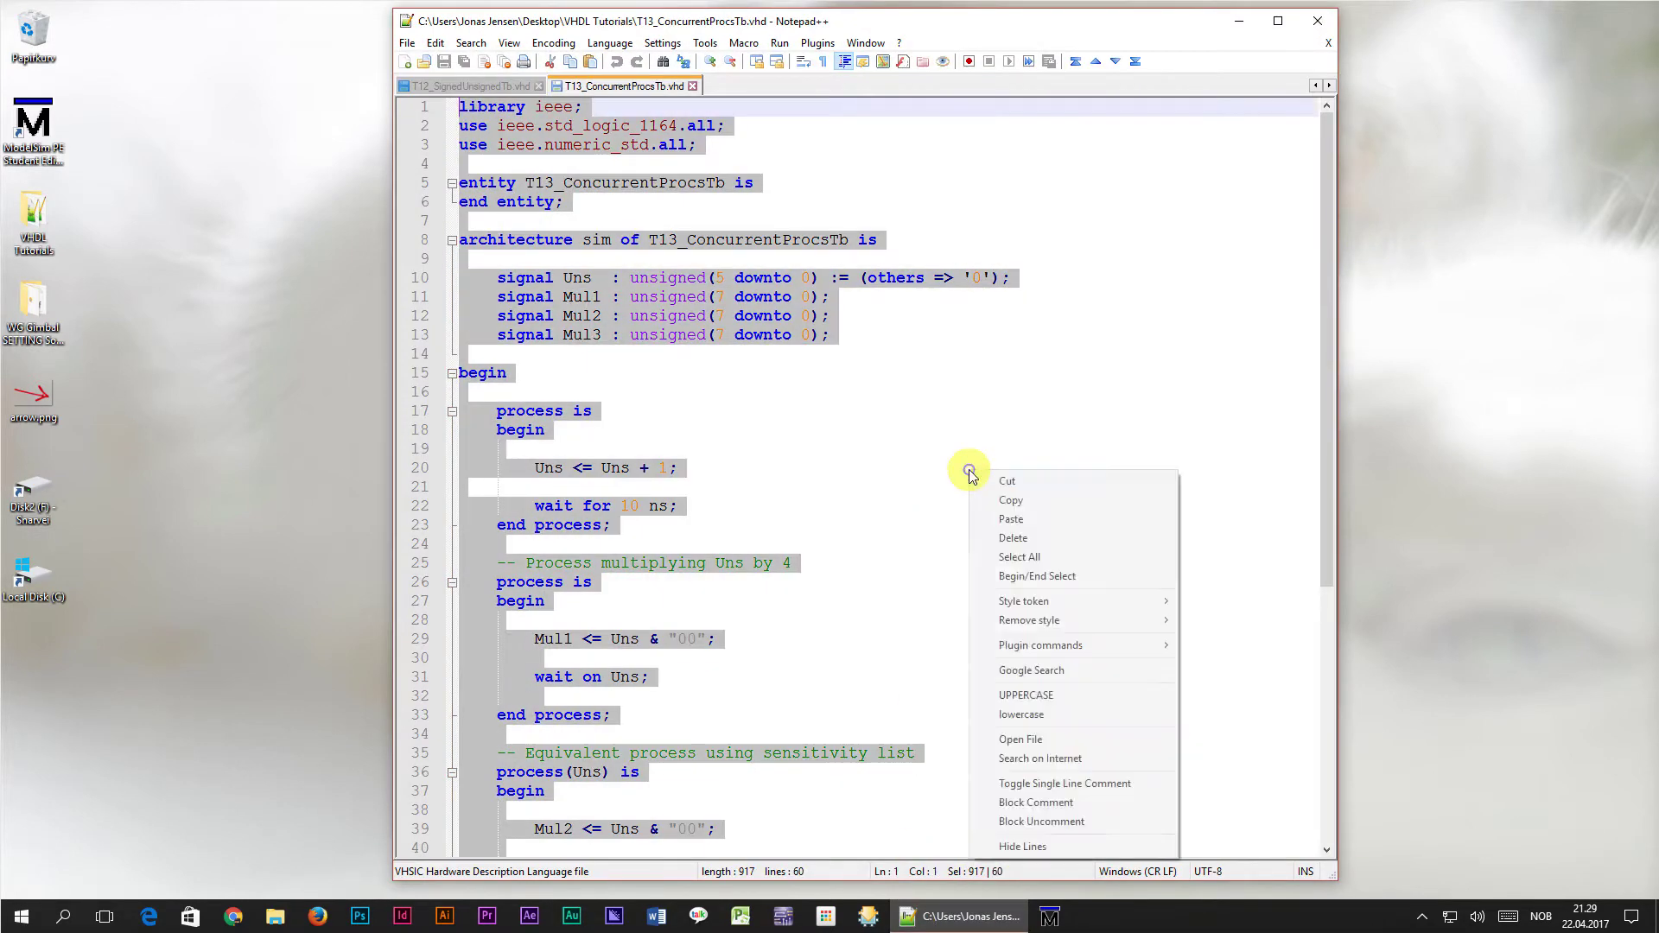
click(995, 498)
click(405, 61)
right_click(752, 292)
click(792, 339)
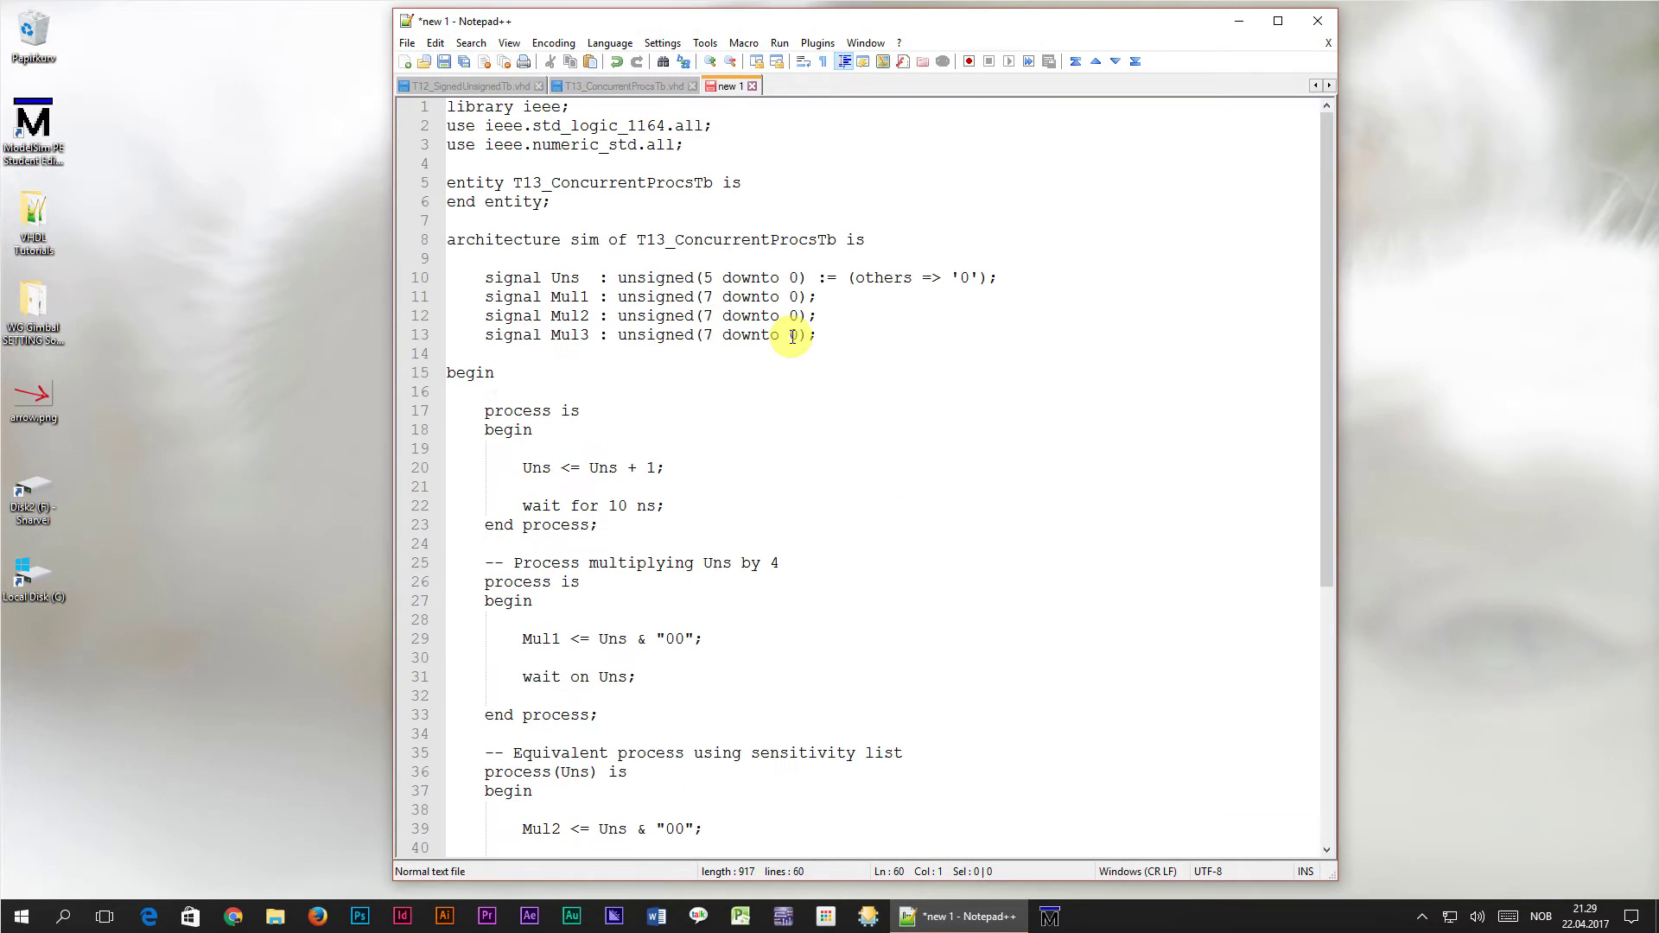
click(444, 61)
text(T)
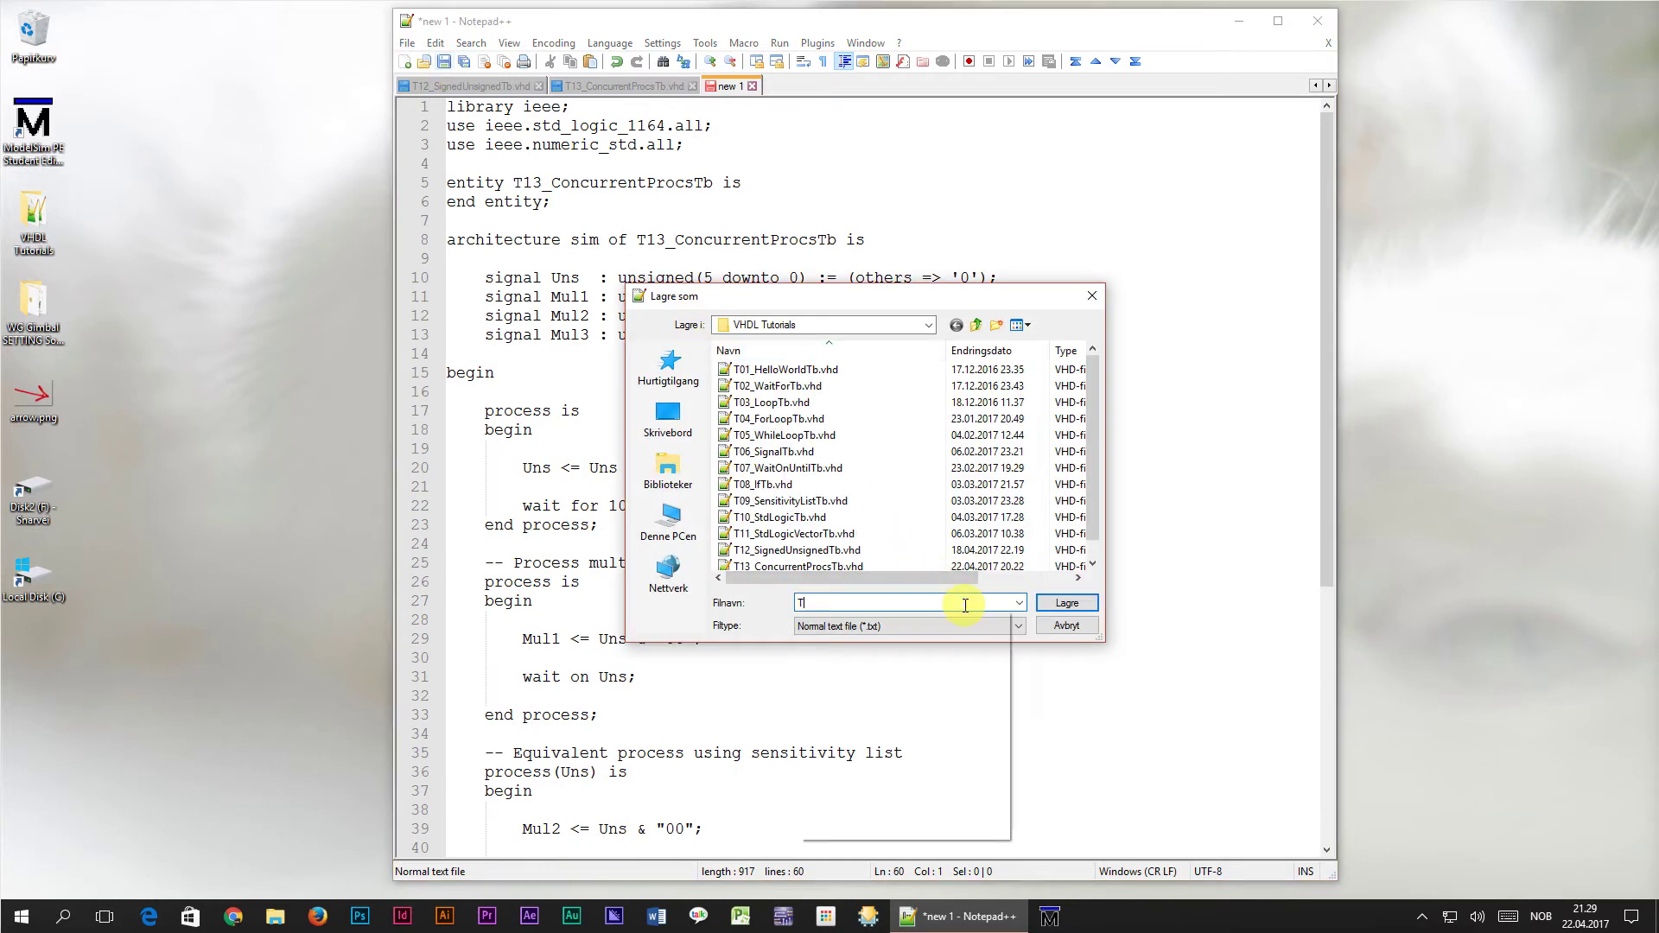
text(14_Case)
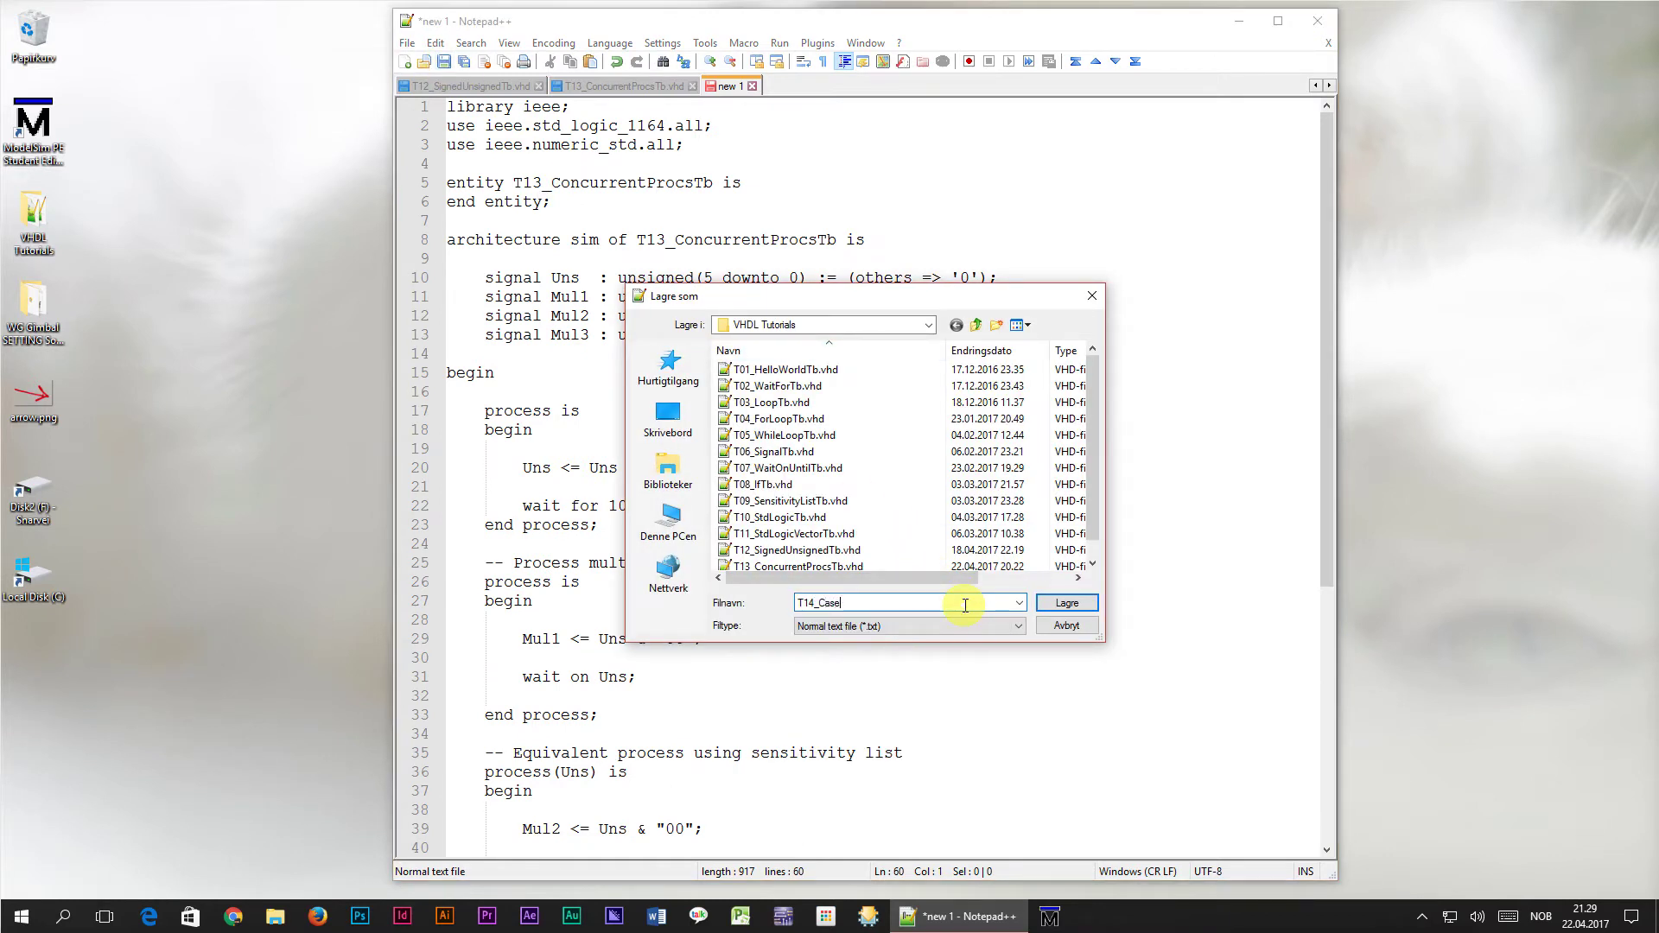
text(WhenTb.)
text(vhd)
click(1050, 603)
Step: Rename the entity and architecture to T14_CaseWhenTb and delete the old signals and processes
double_click(692, 182)
text(T14_Case)
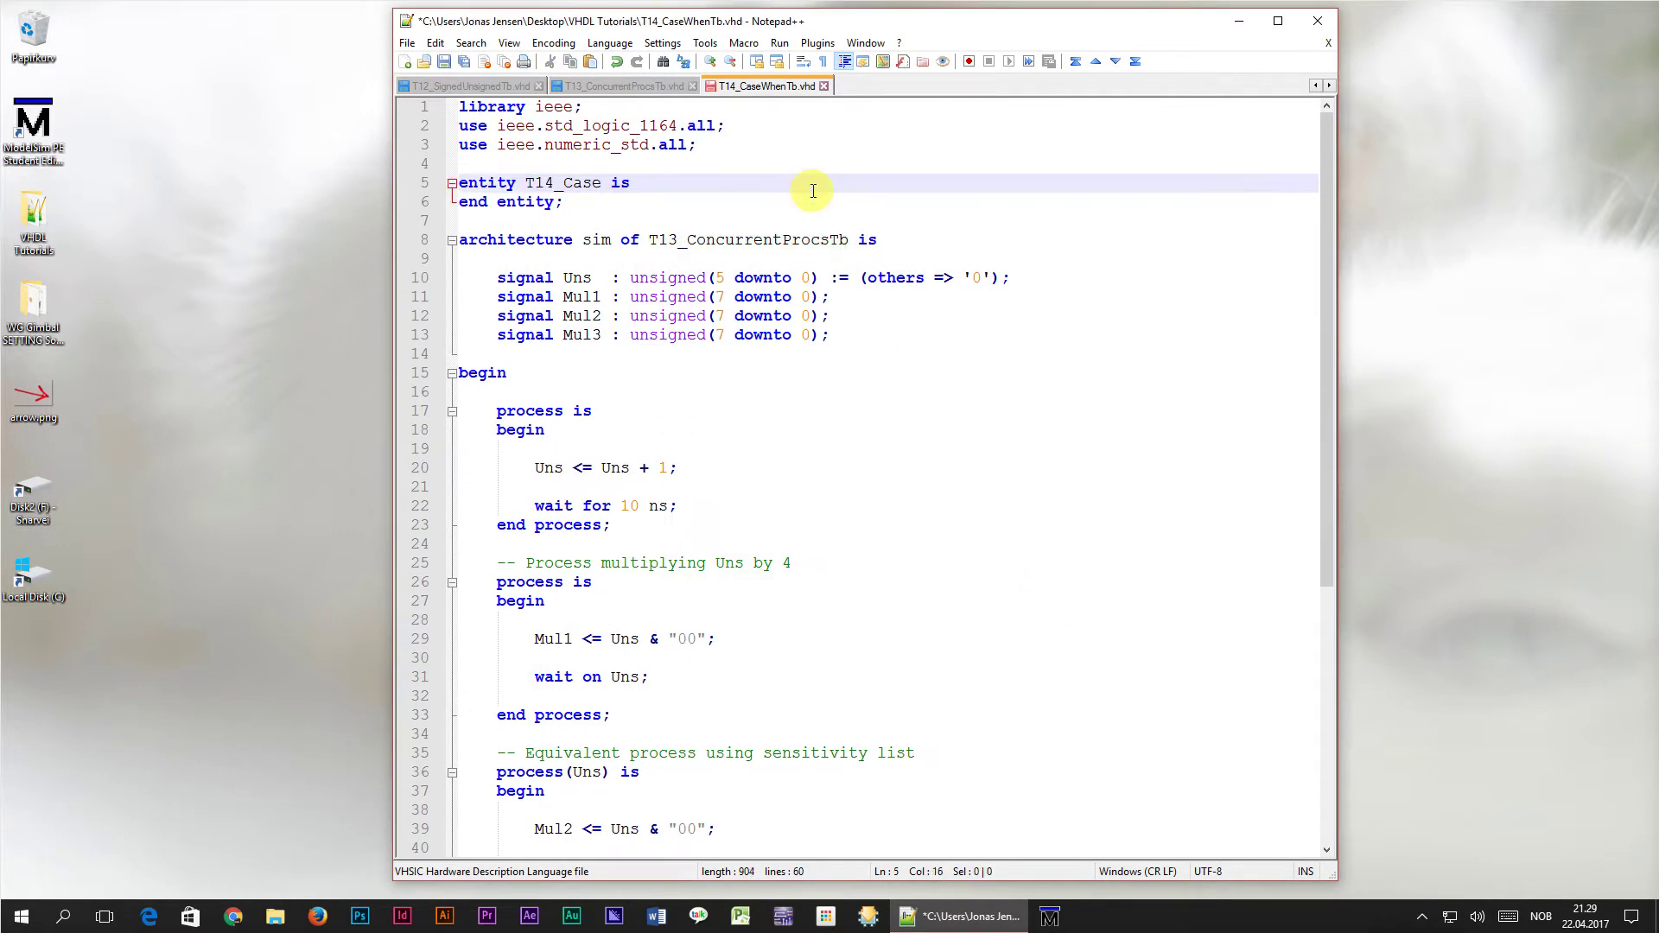
text(WhenTb)
double_click(796, 239)
text(T14_CaseWhenTb)
click(1023, 275)
key(ctrl+l)
key(ctrl+l)
key(ctrl+l)
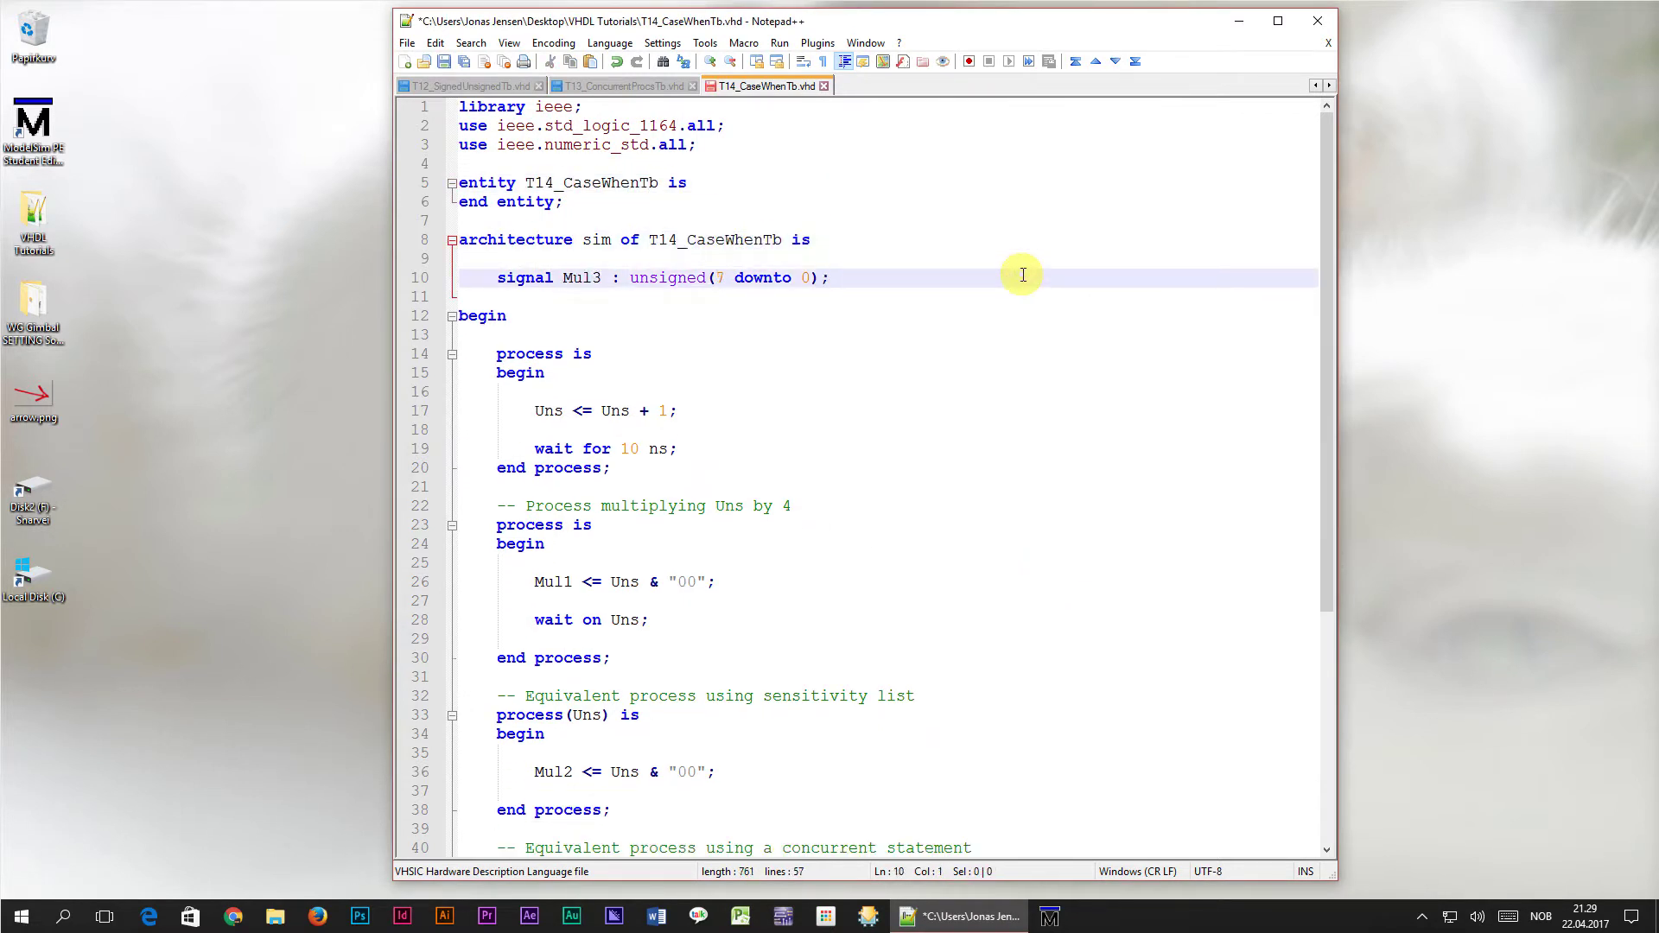
key(shift+Home)
key(BackSpace)
click(915, 353)
key(ctrl+l)
key(ctrl+l)
key(ctrl+l)
key(ctrl+l)
key(ctrl+l)
key(ctrl+l)
key(Return)
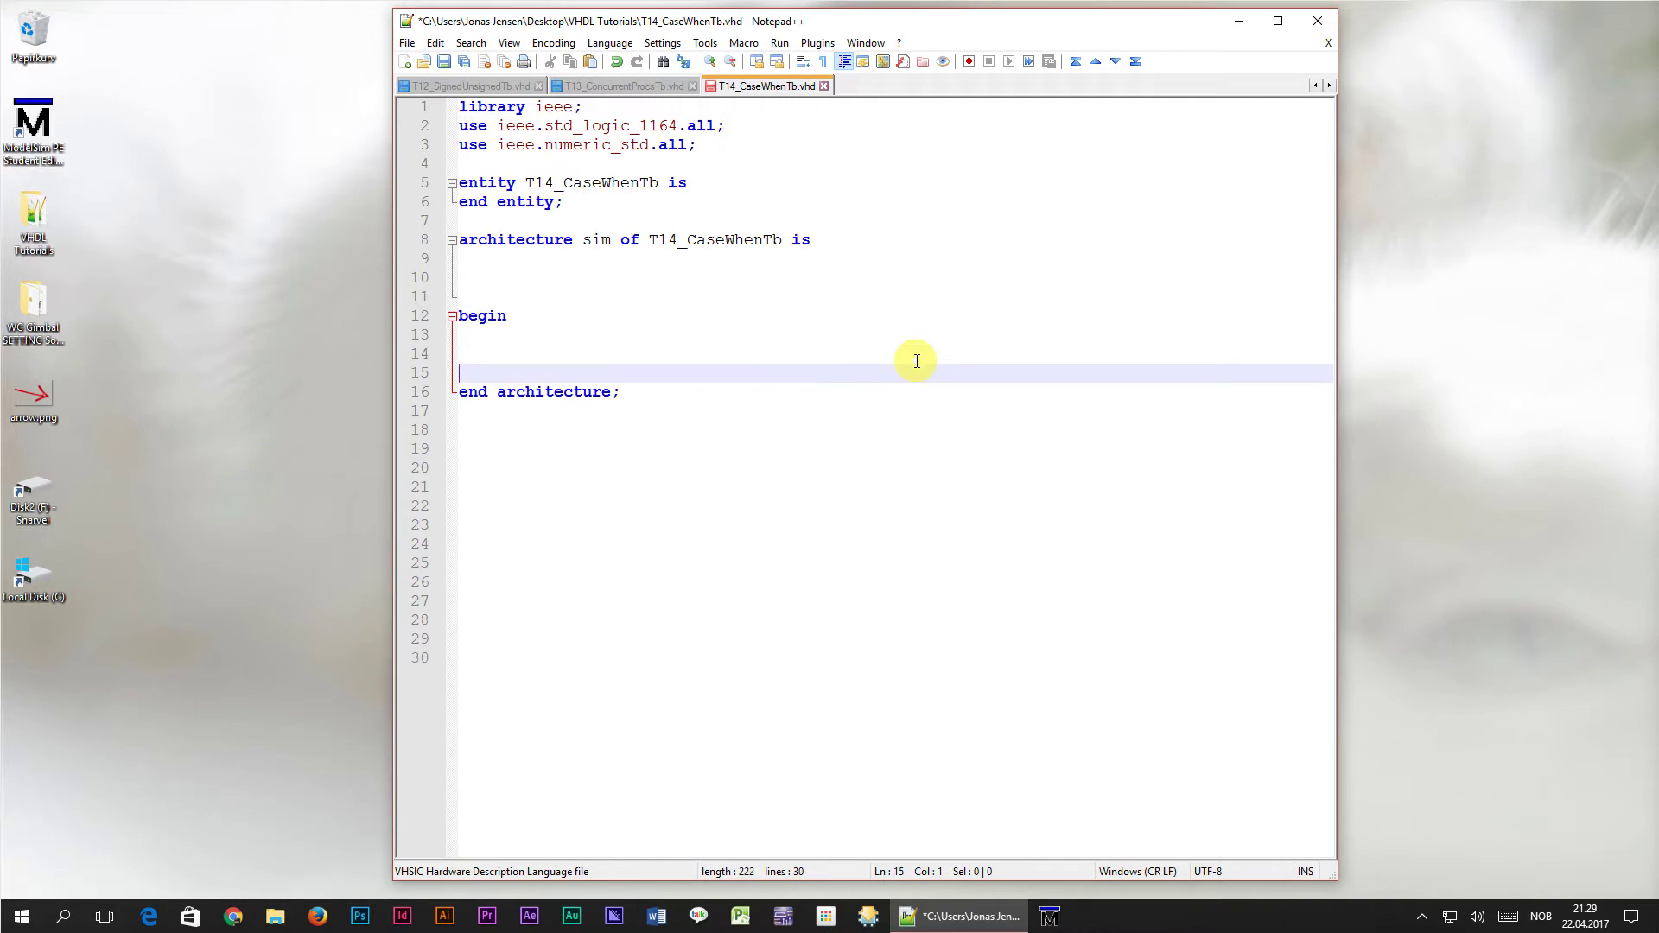
click(770, 275)
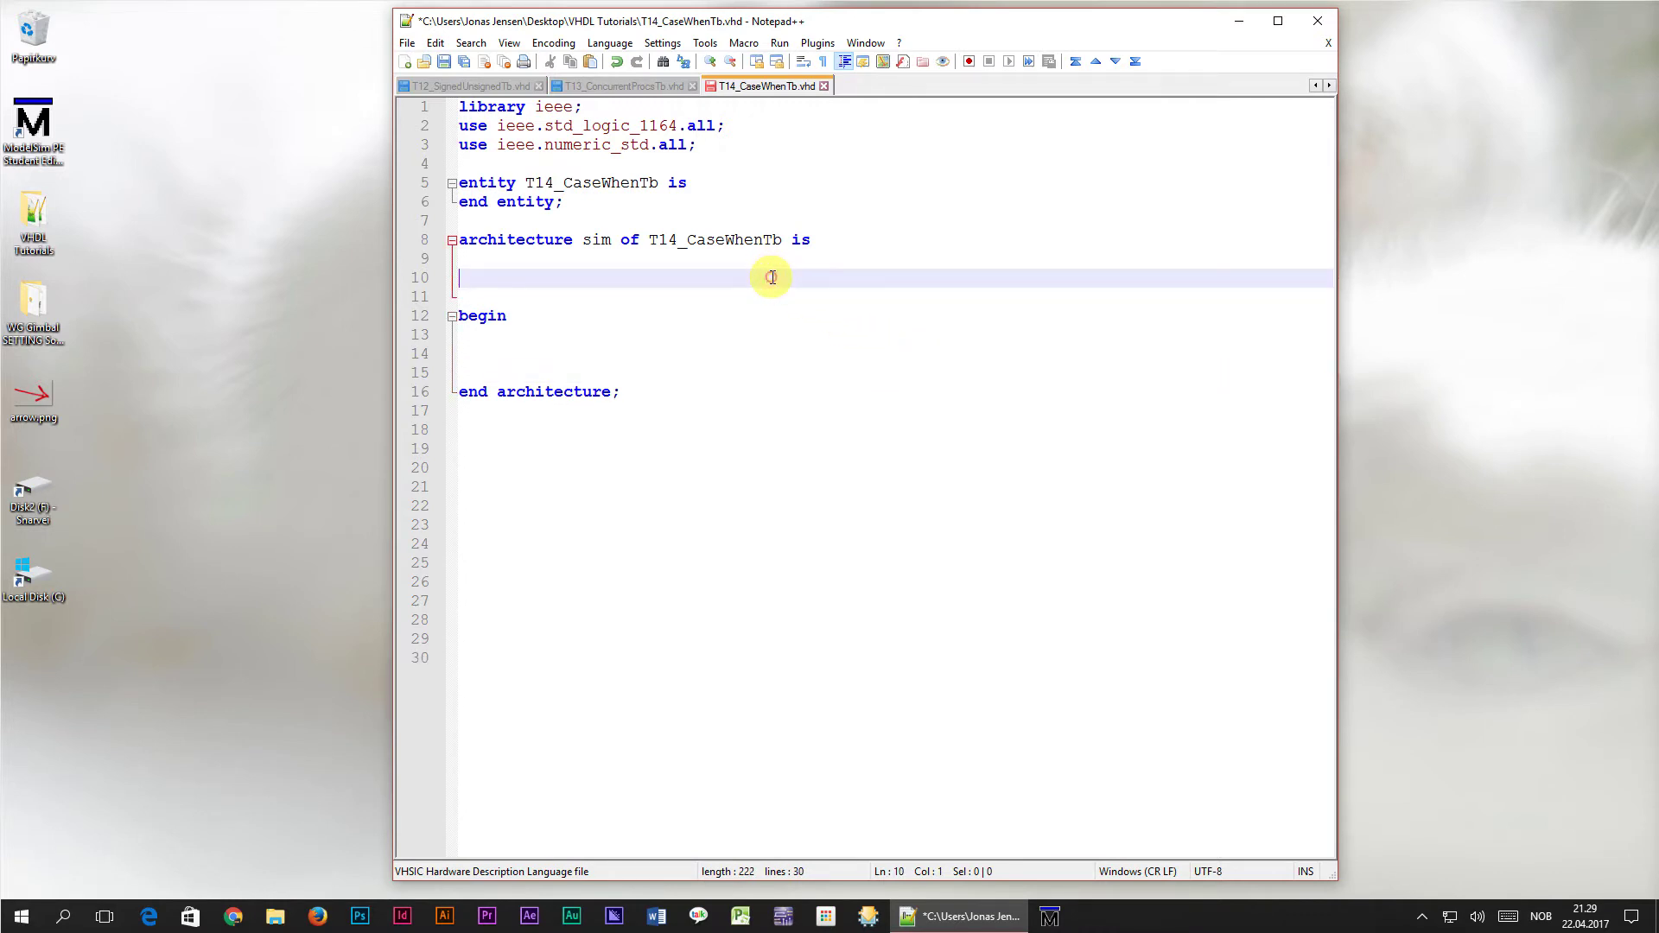
Step: Drag the T14_CaseWhenTb Notepad++ window to the left screen edge to snap it there
drag(1090, 26, 11, 229)
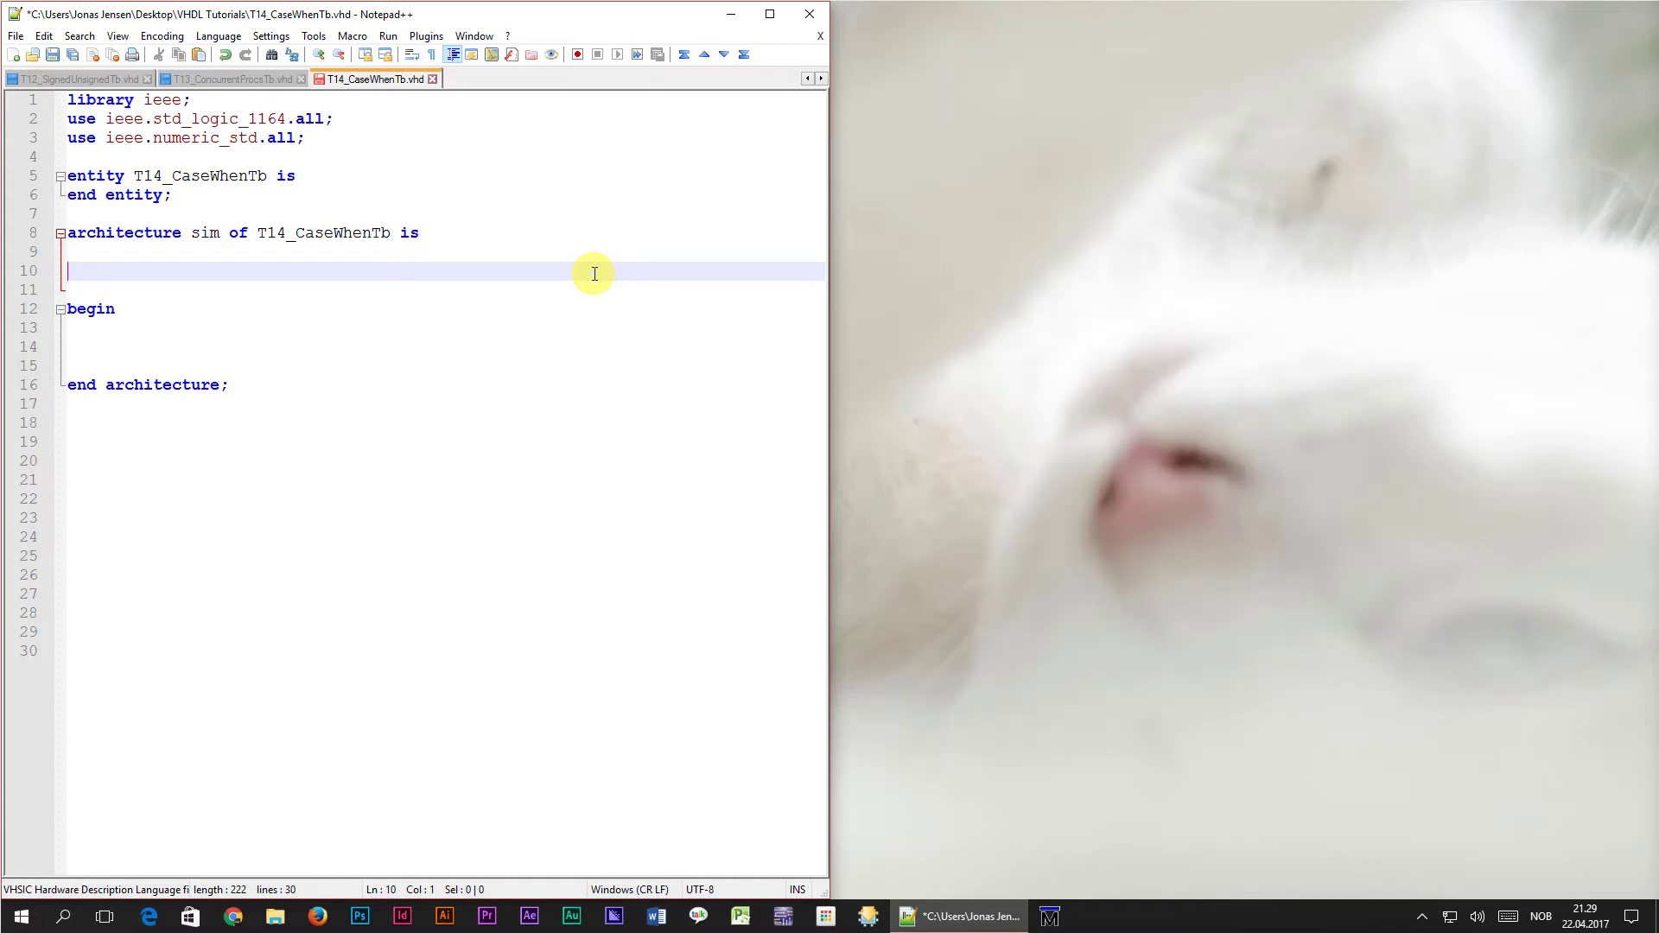
text(signal )
text(S)
text(ig1 : unsi)
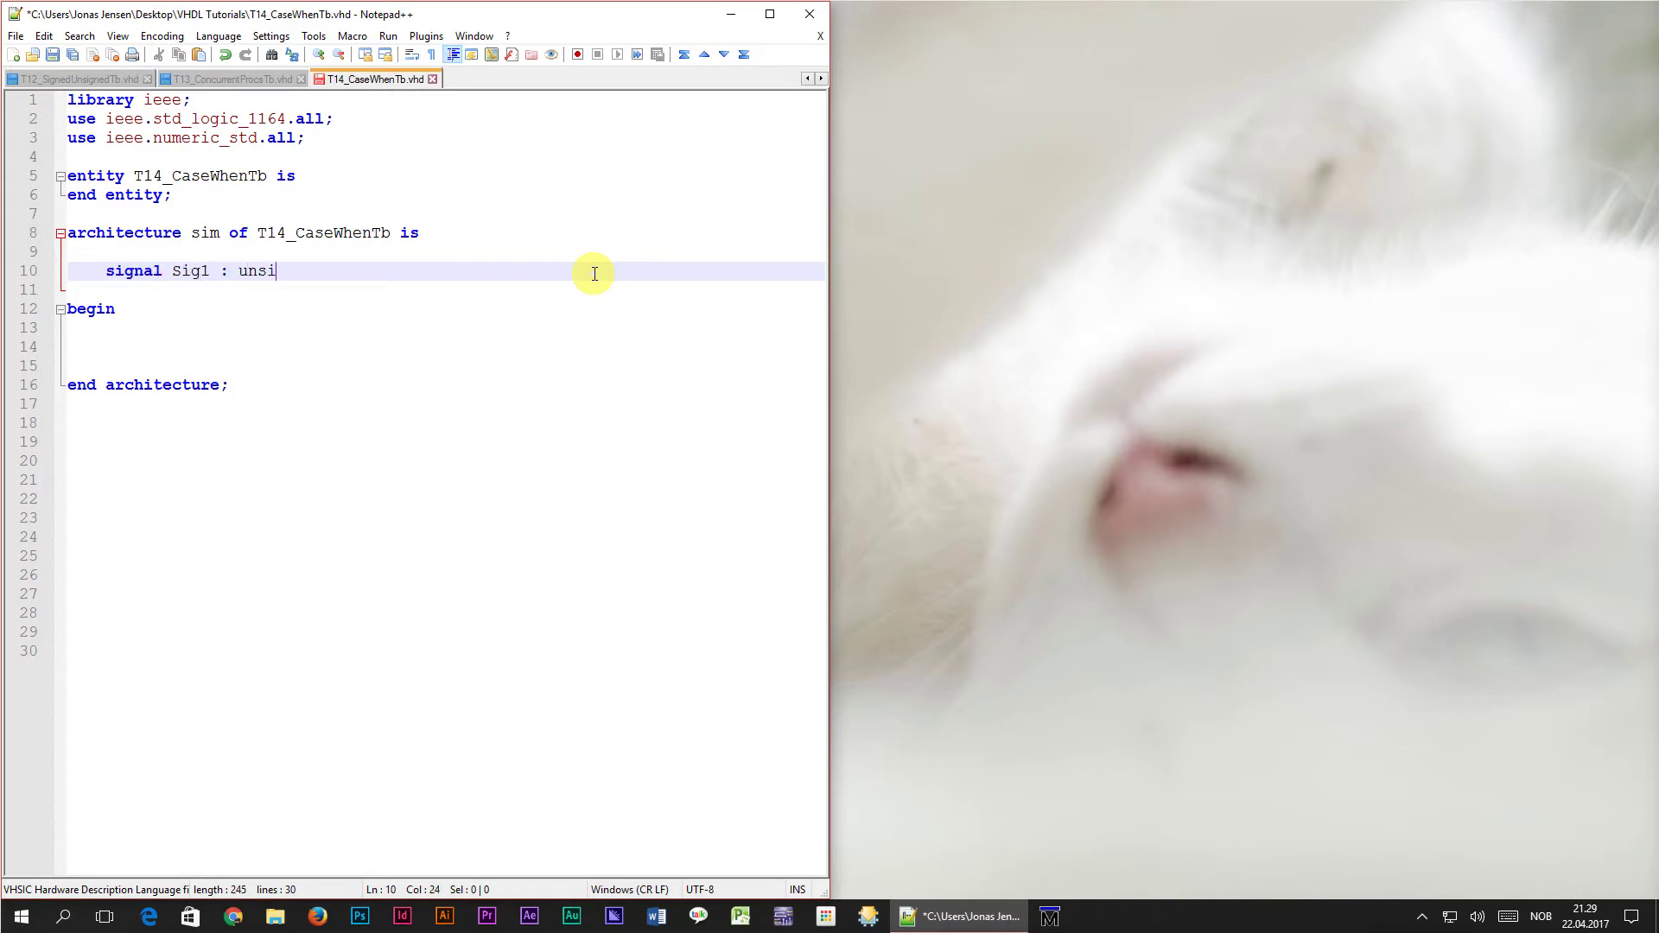
text(gned(7 downto 0))
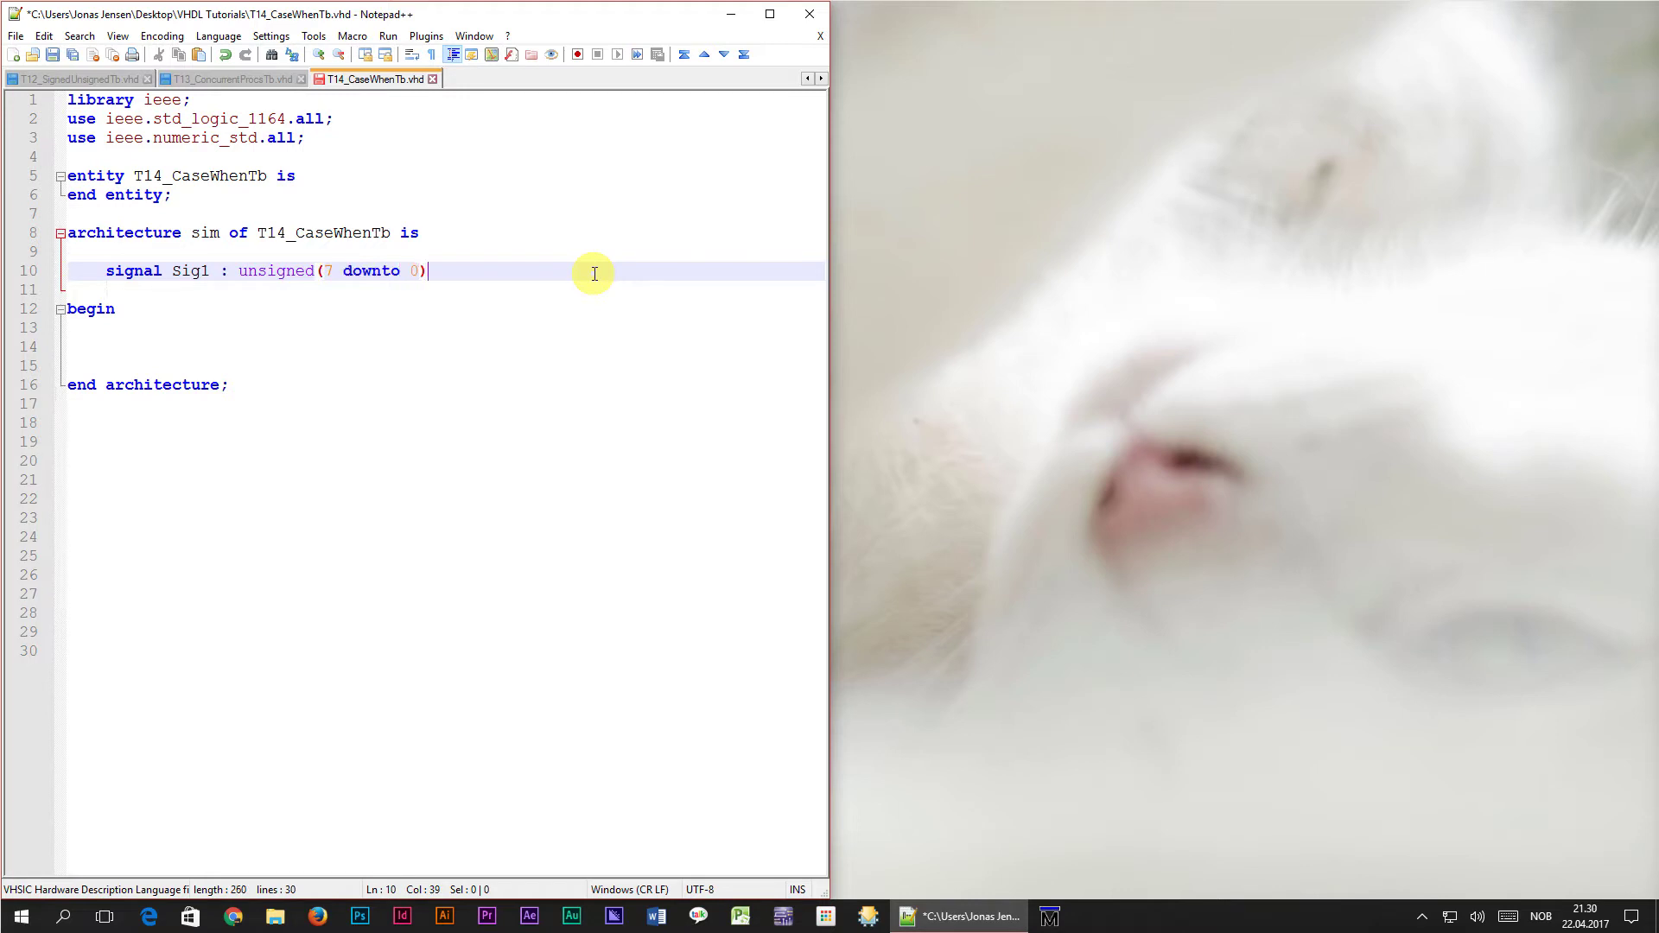
text( :=)
text( x"A)
text(A";)
Step: Duplicate the Sig1 declaration as Sig2 and Sig3, initialised to BB and CC
key(ctrl+d)
click(210, 290)
key(BackSpace)
text(2)
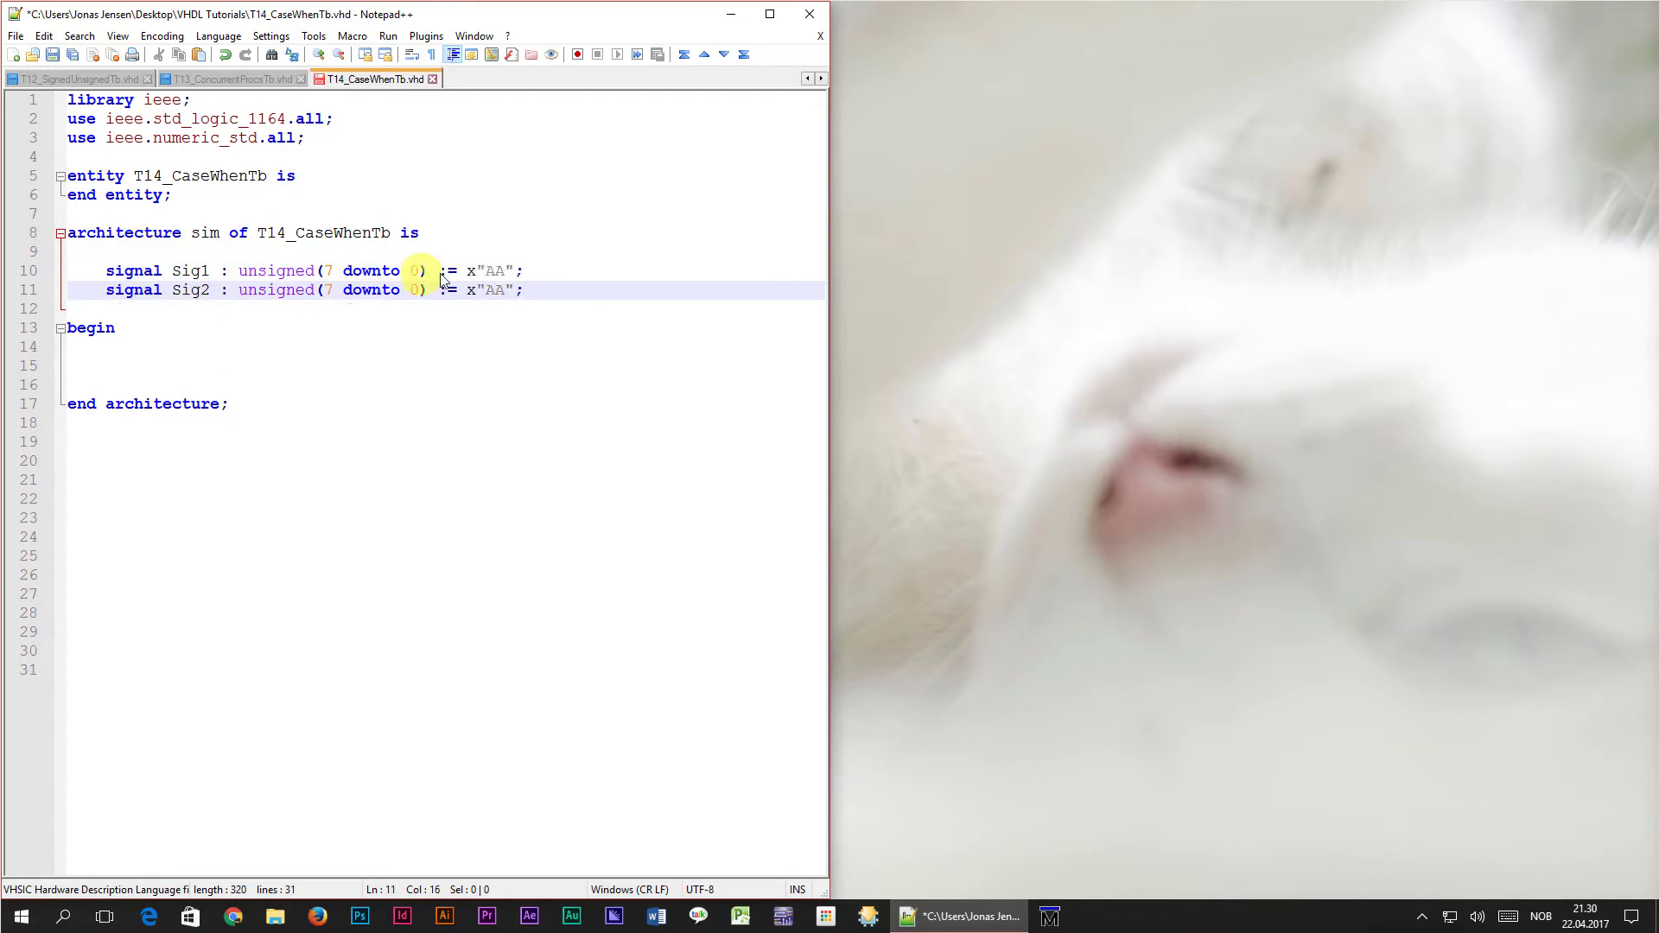
click(505, 291)
key(BackSpace)
key(BackSpace)
text(BB)
key(ctrl+d)
click(212, 309)
key(BackSpace)
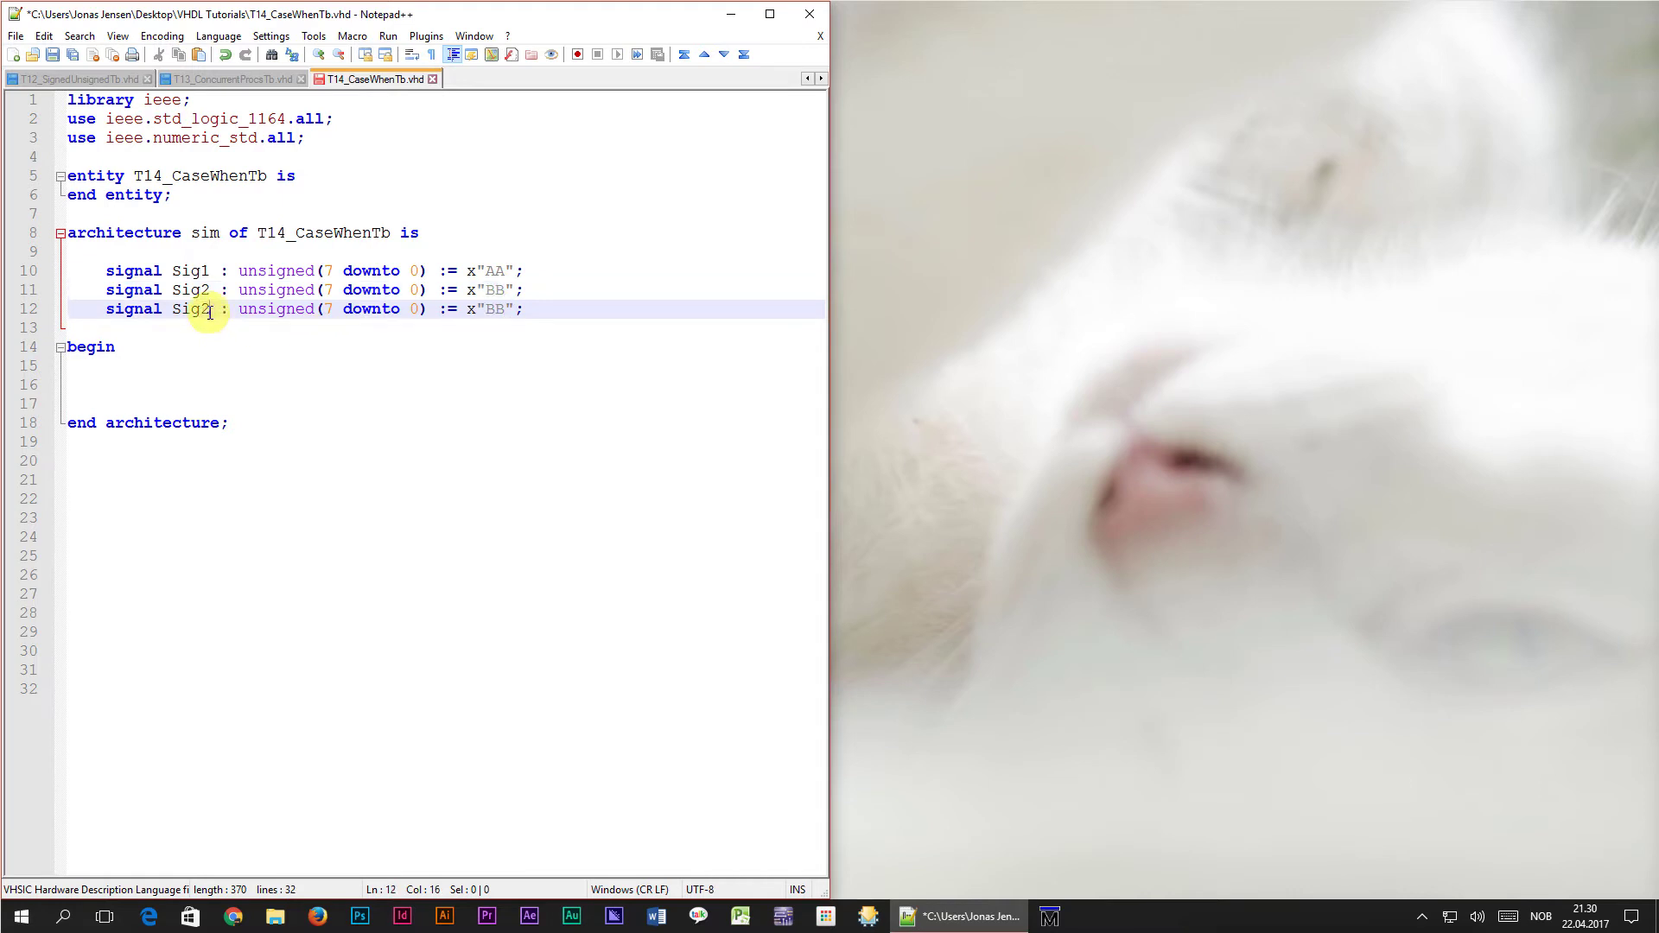
text(3)
double_click(498, 310)
text(CC)
Step: Add Sig4 initialised to DD, then declare Sel unsigned(1 downto 0) and Output1 unsigned(7 downto 0)
key(ctrl+d)
click(211, 328)
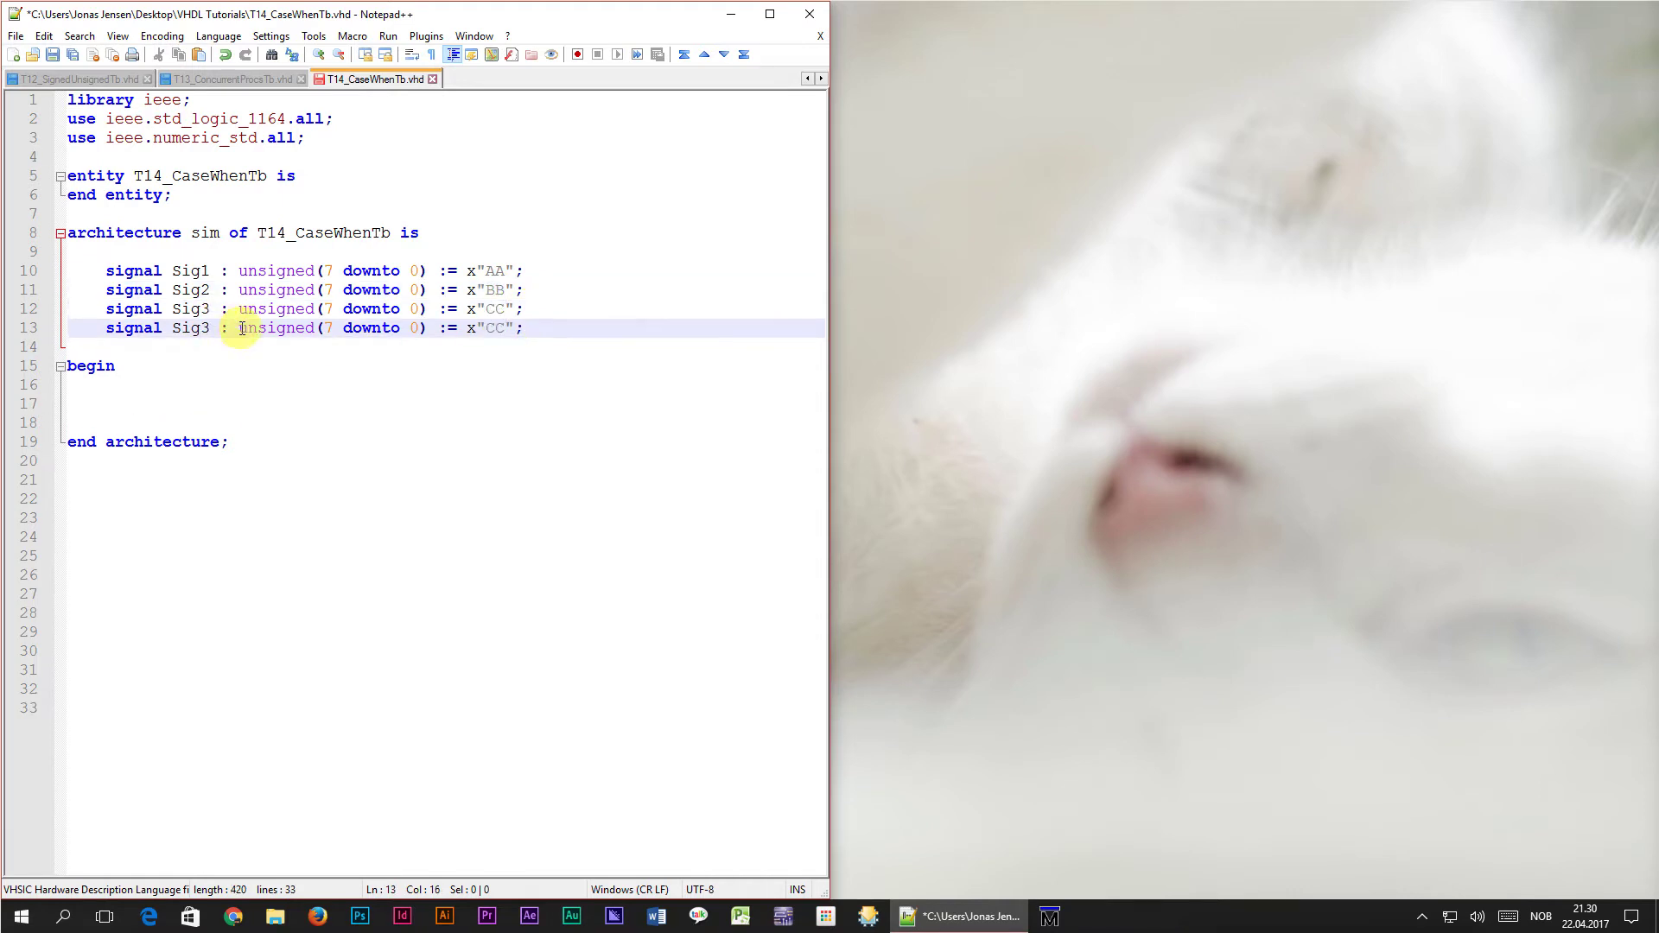
key(BackSpace)
text(4)
double_click(498, 328)
text(DD)
click(546, 328)
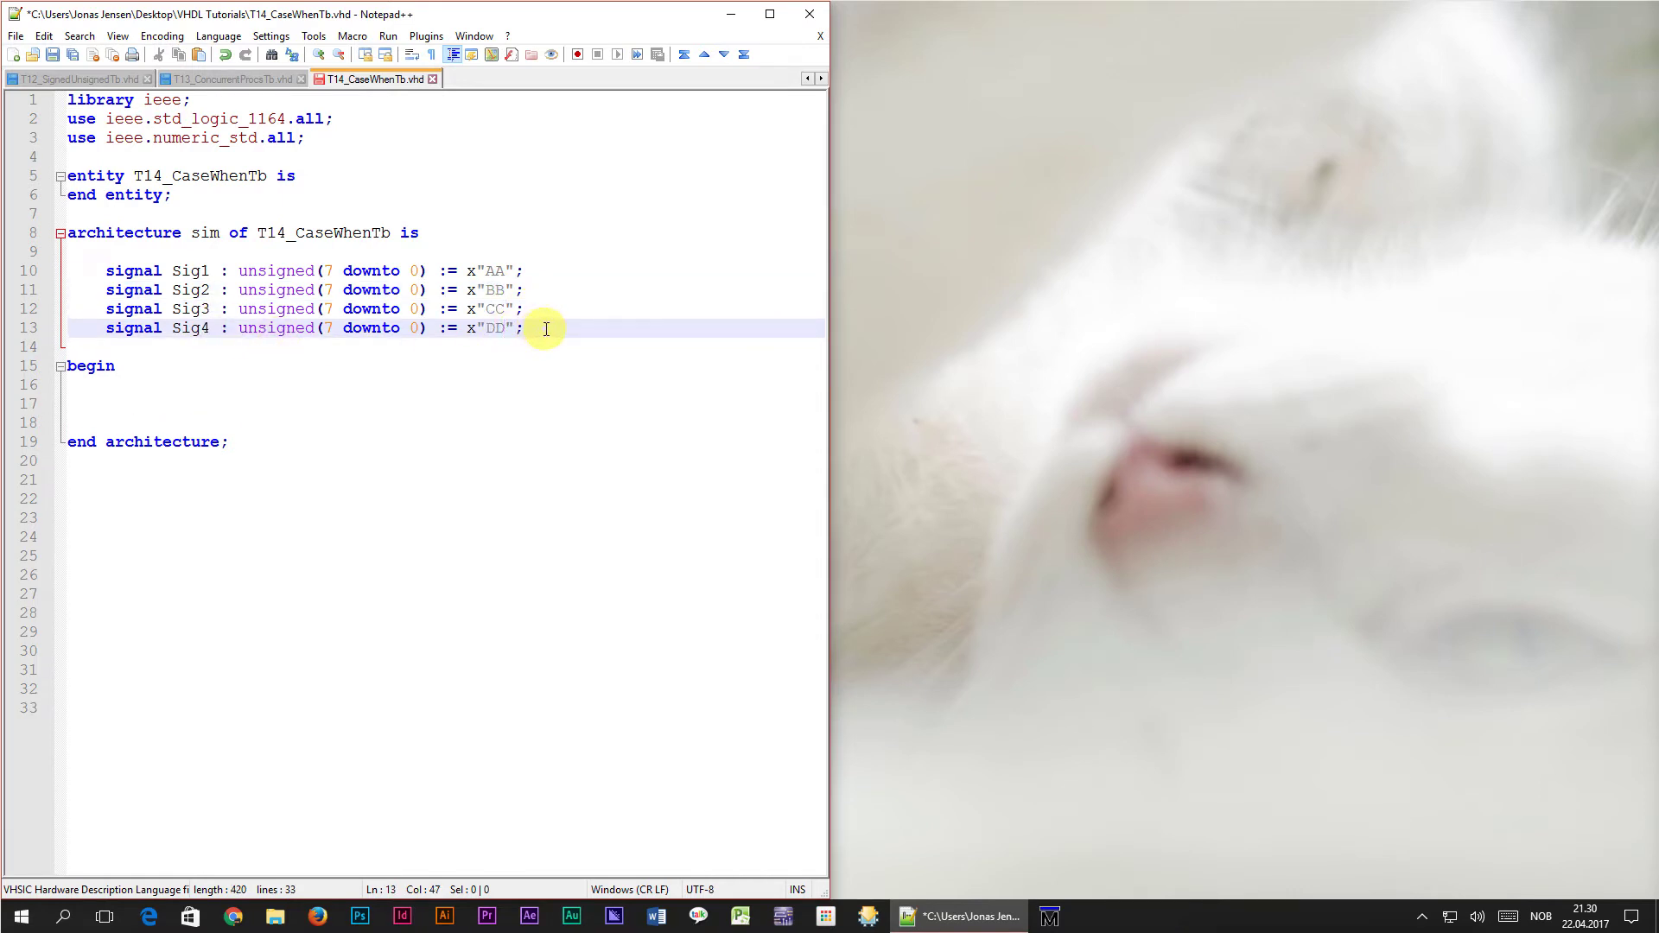
key(Return)
key(Return)
text(sig)
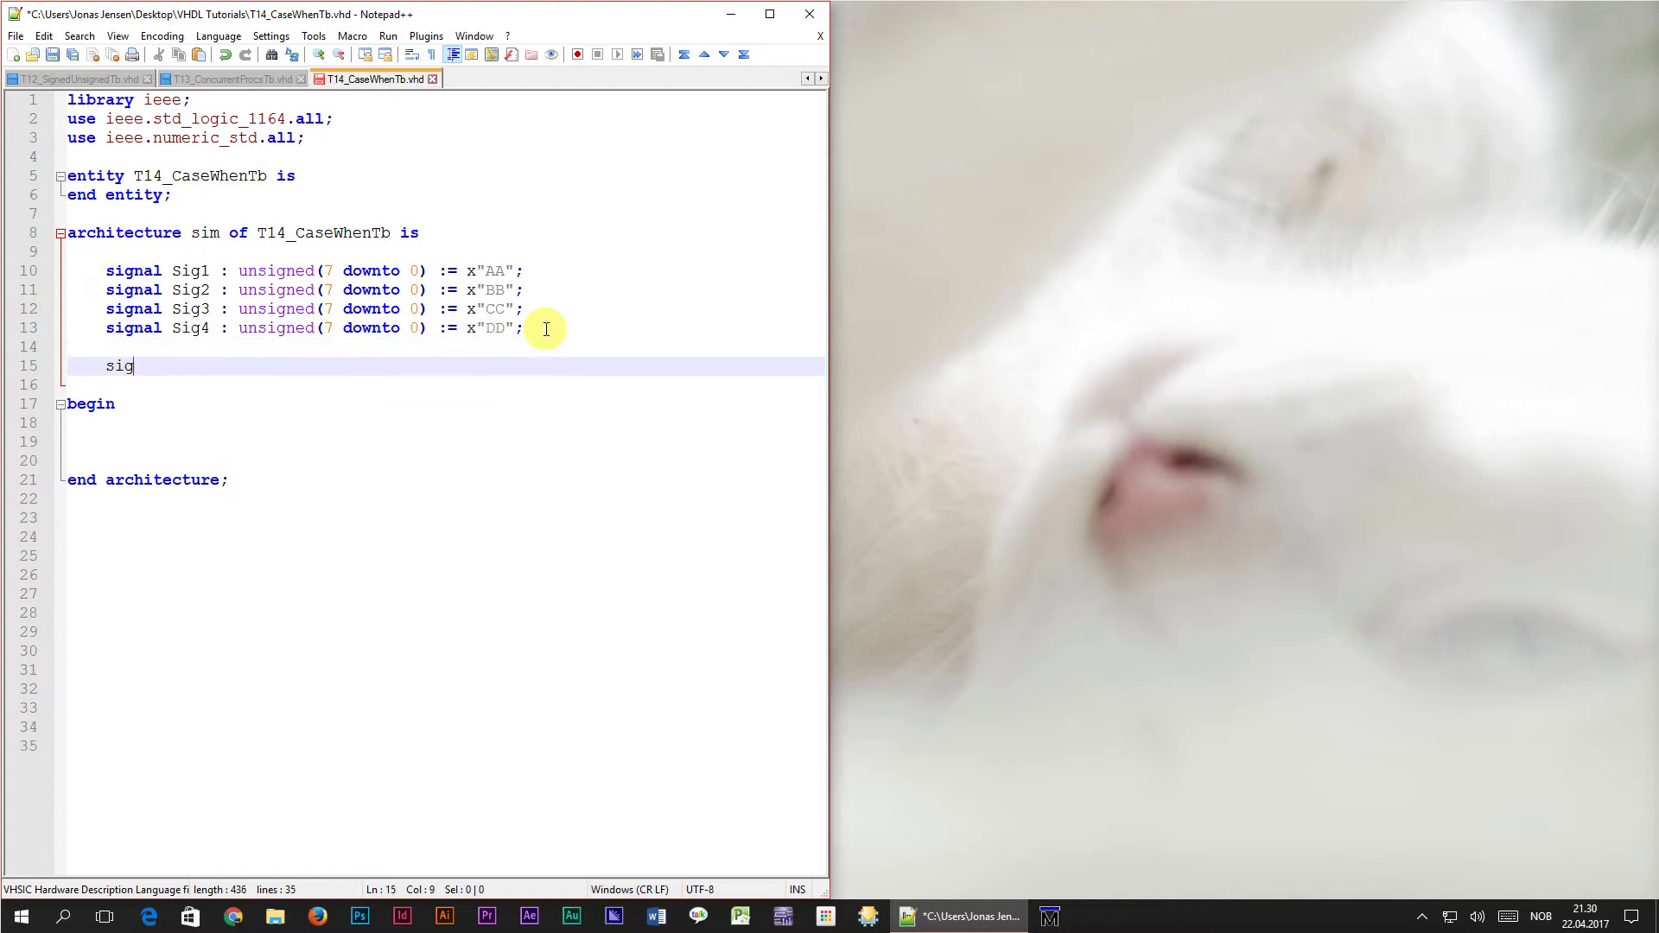
text(nal Sel : )
text(unsign)
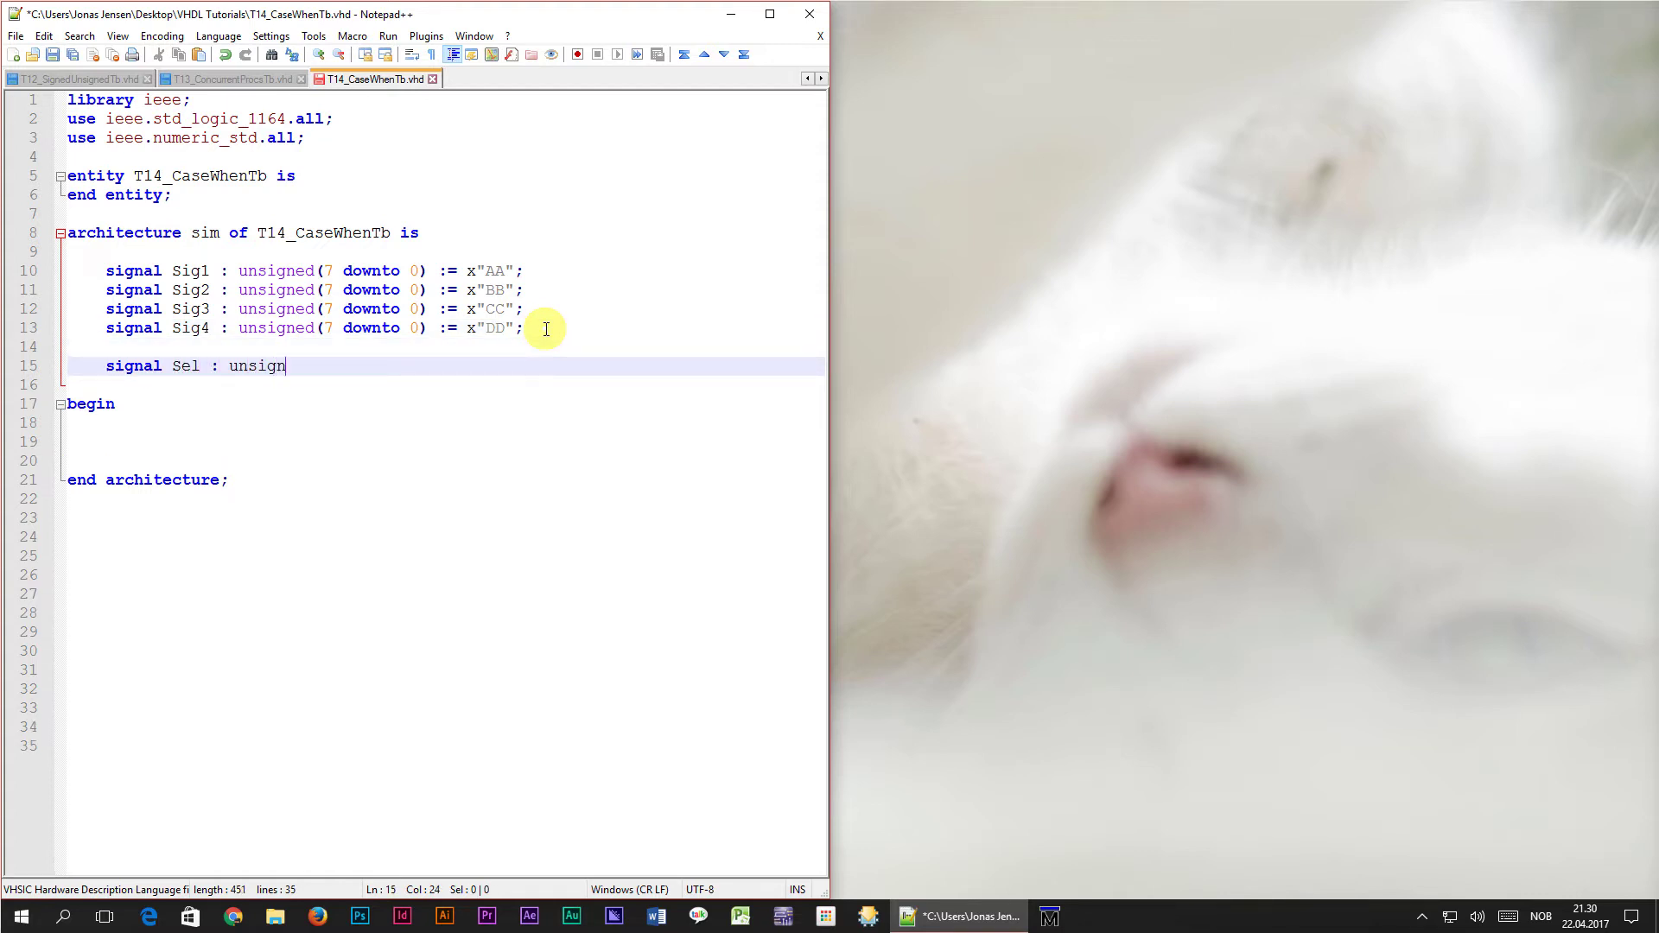
text(ed(1 dow)
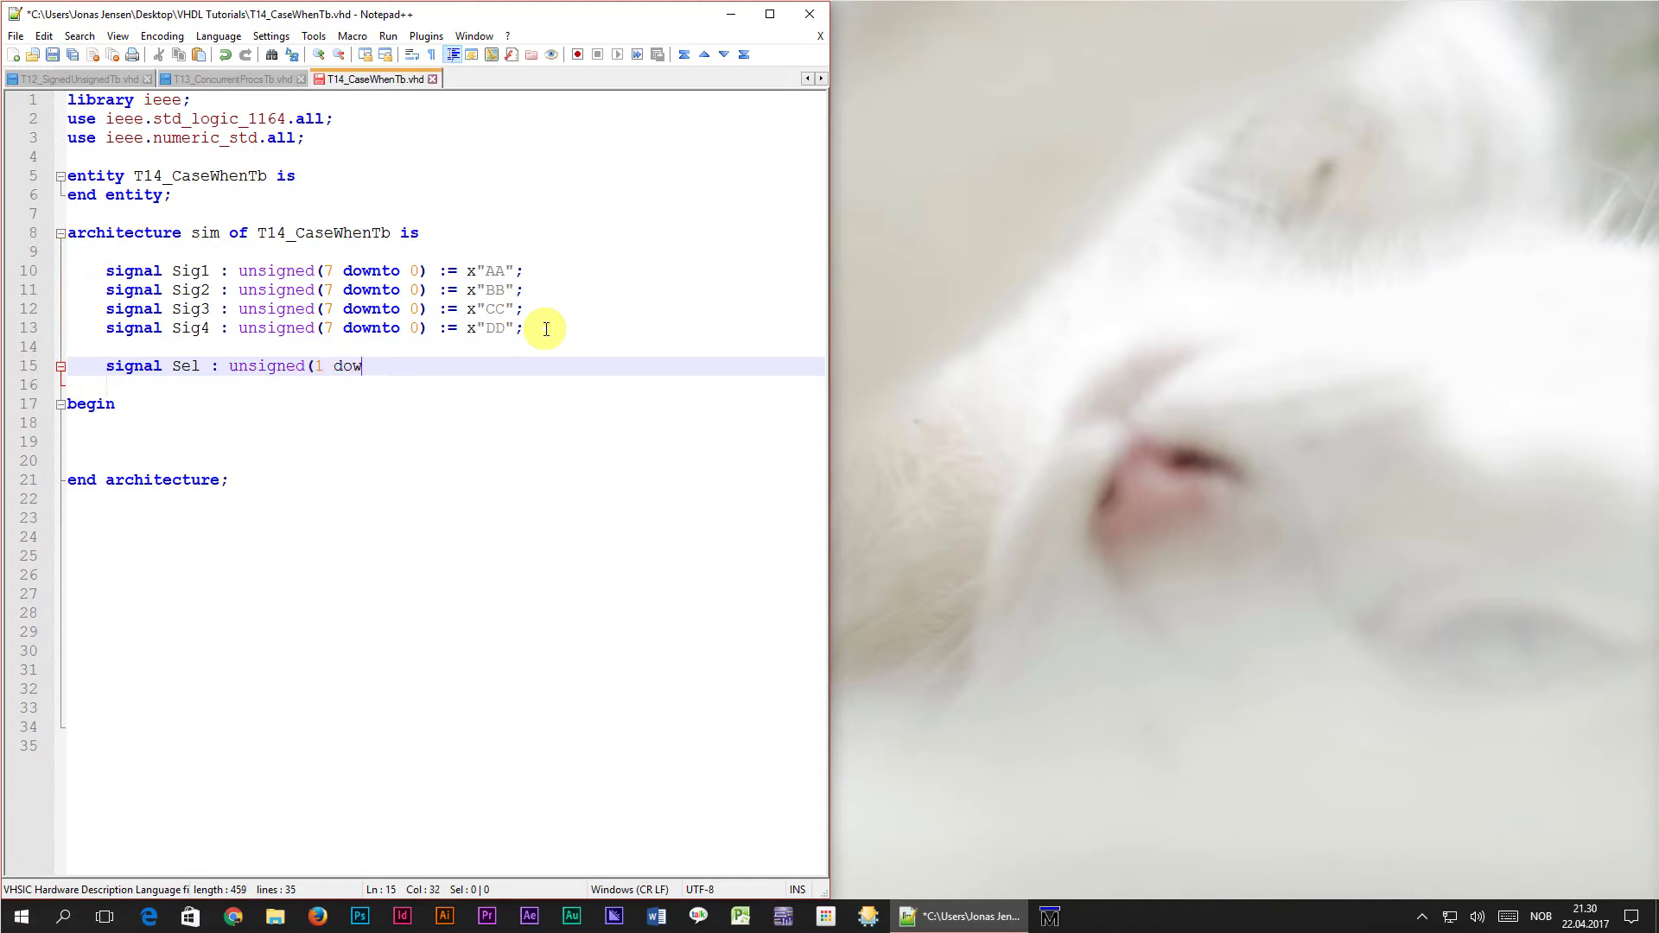
text(nto 0) )
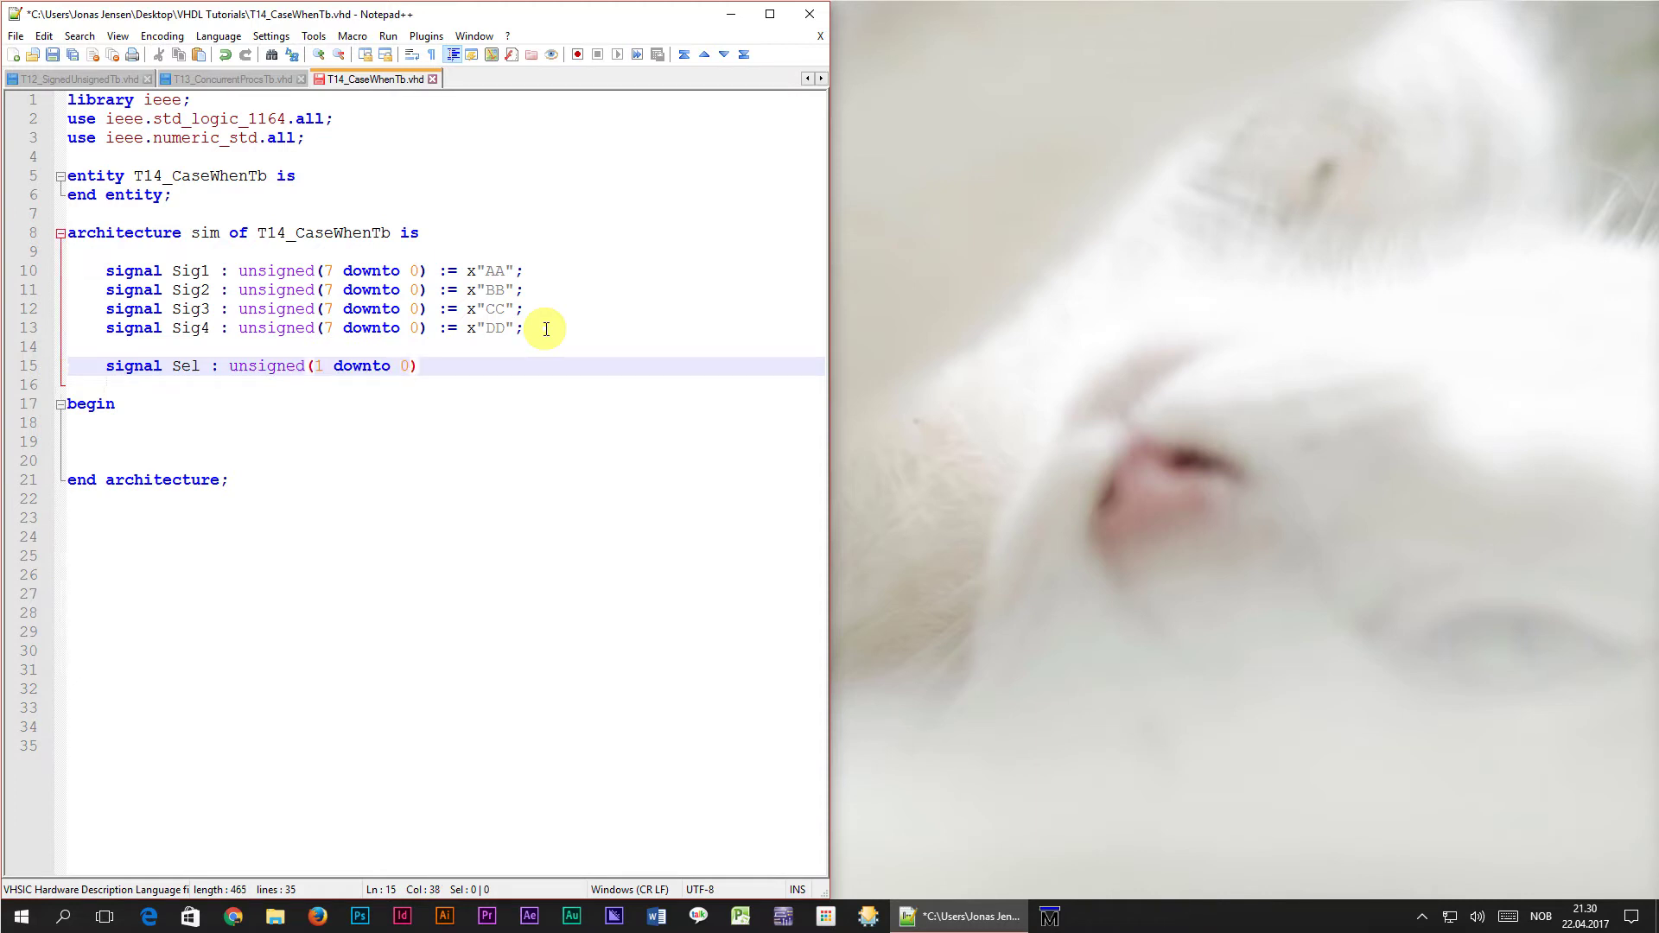
text(:= )
text((others )
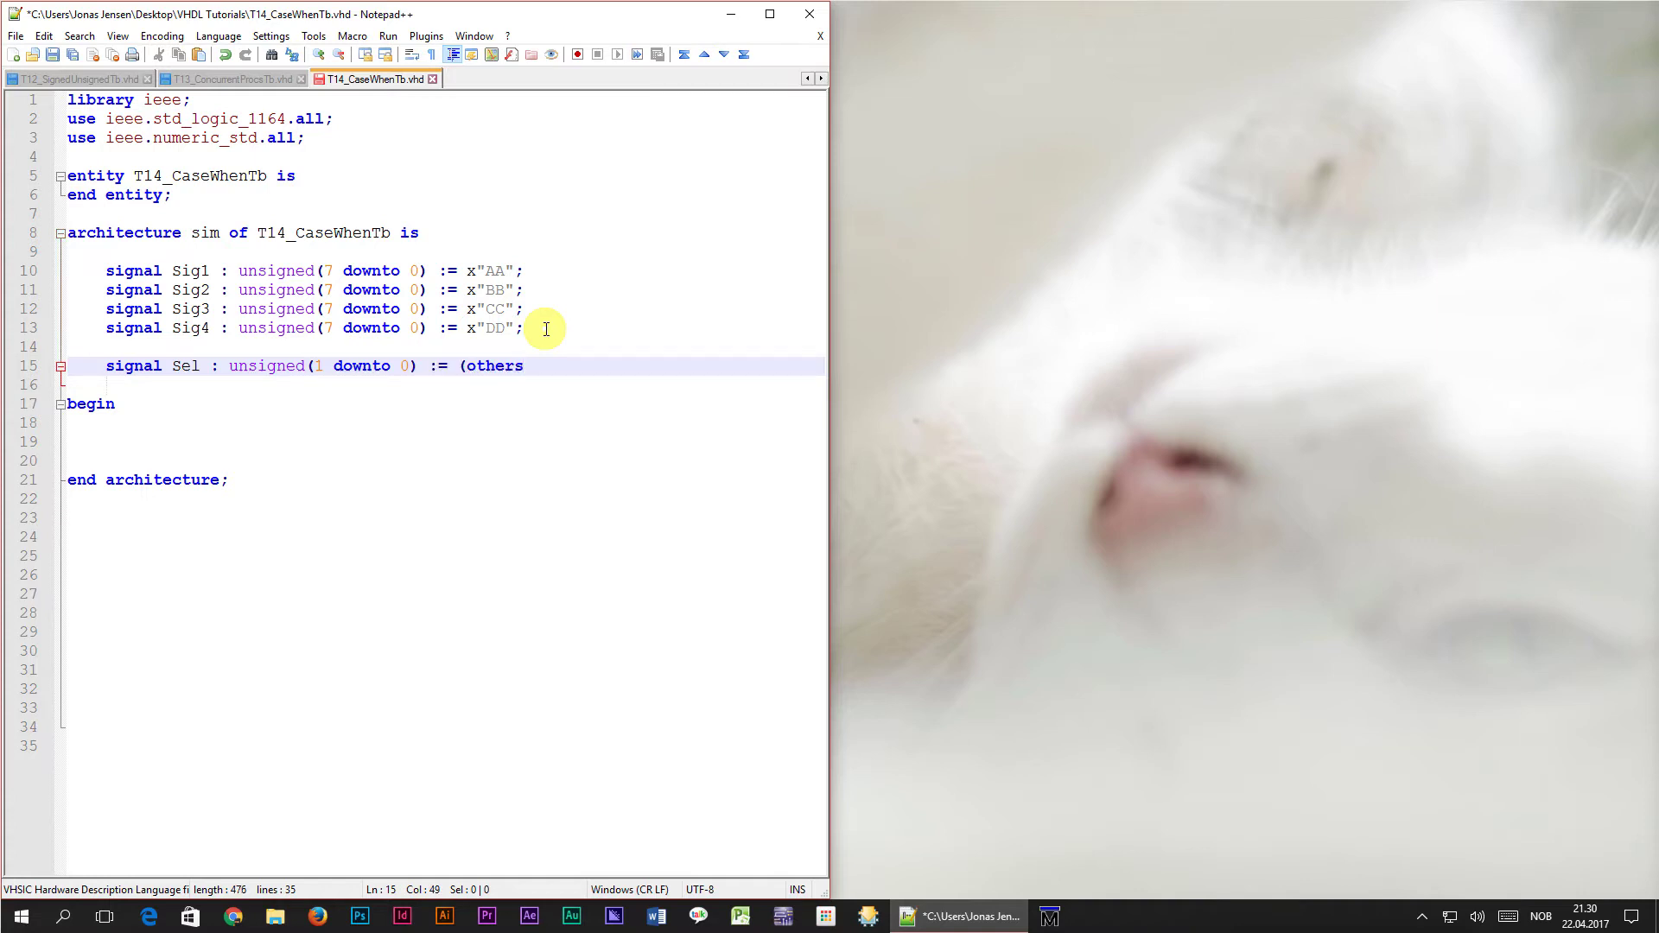
text(=> ')
text(0');)
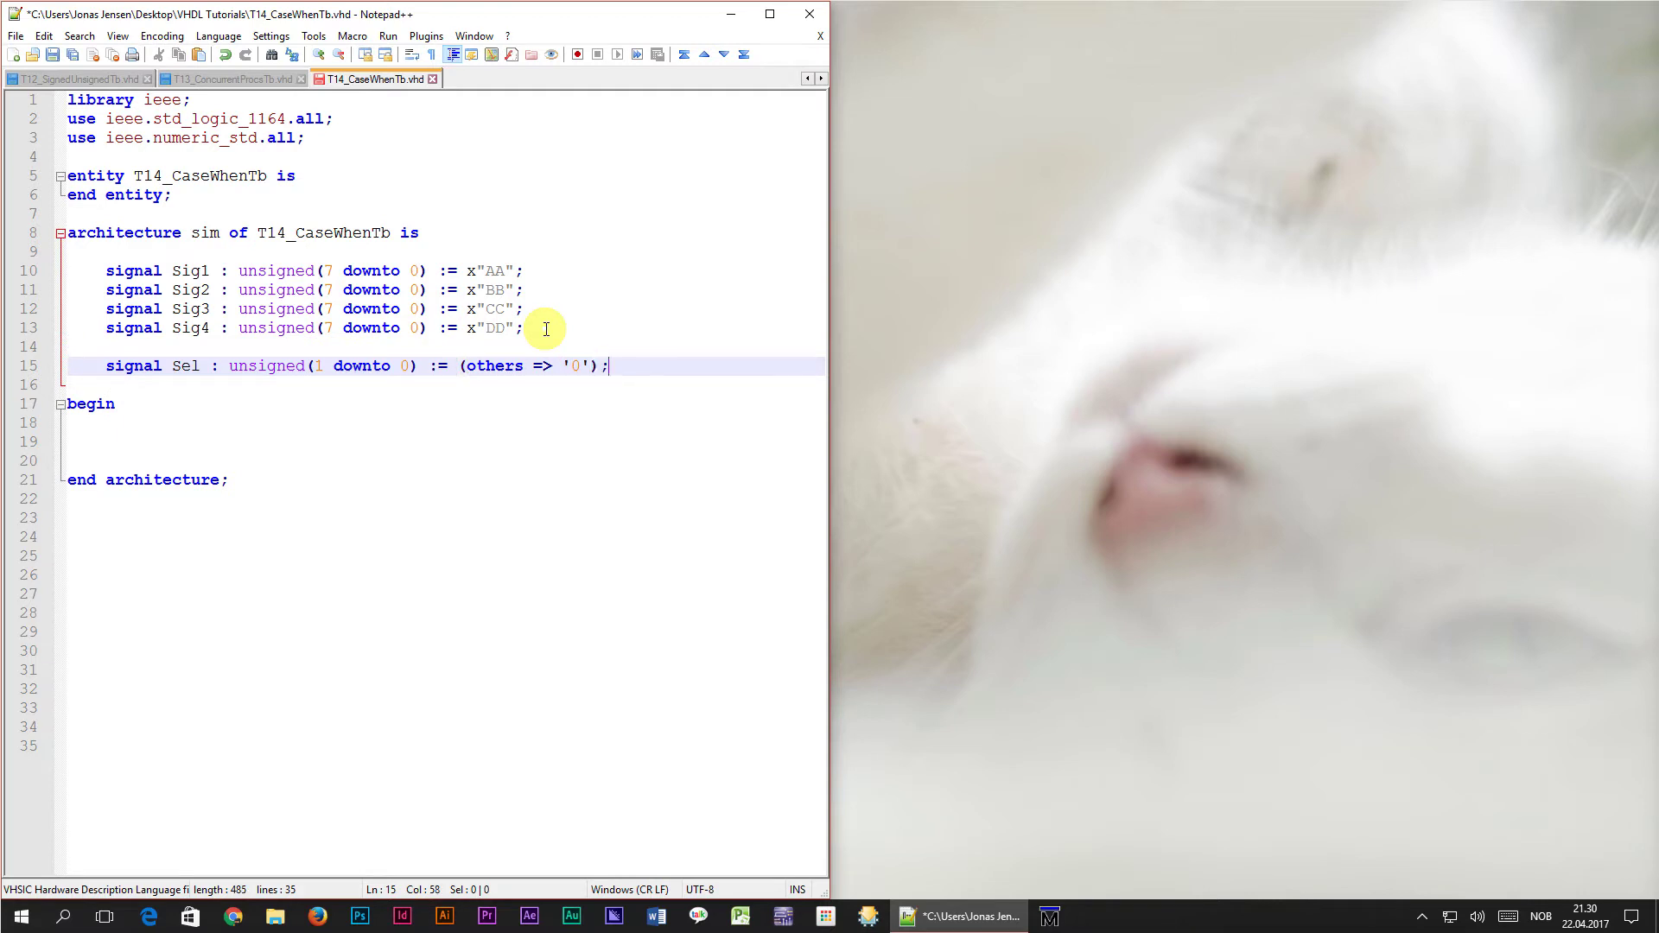
key(Return)
key(Return)
text(sign)
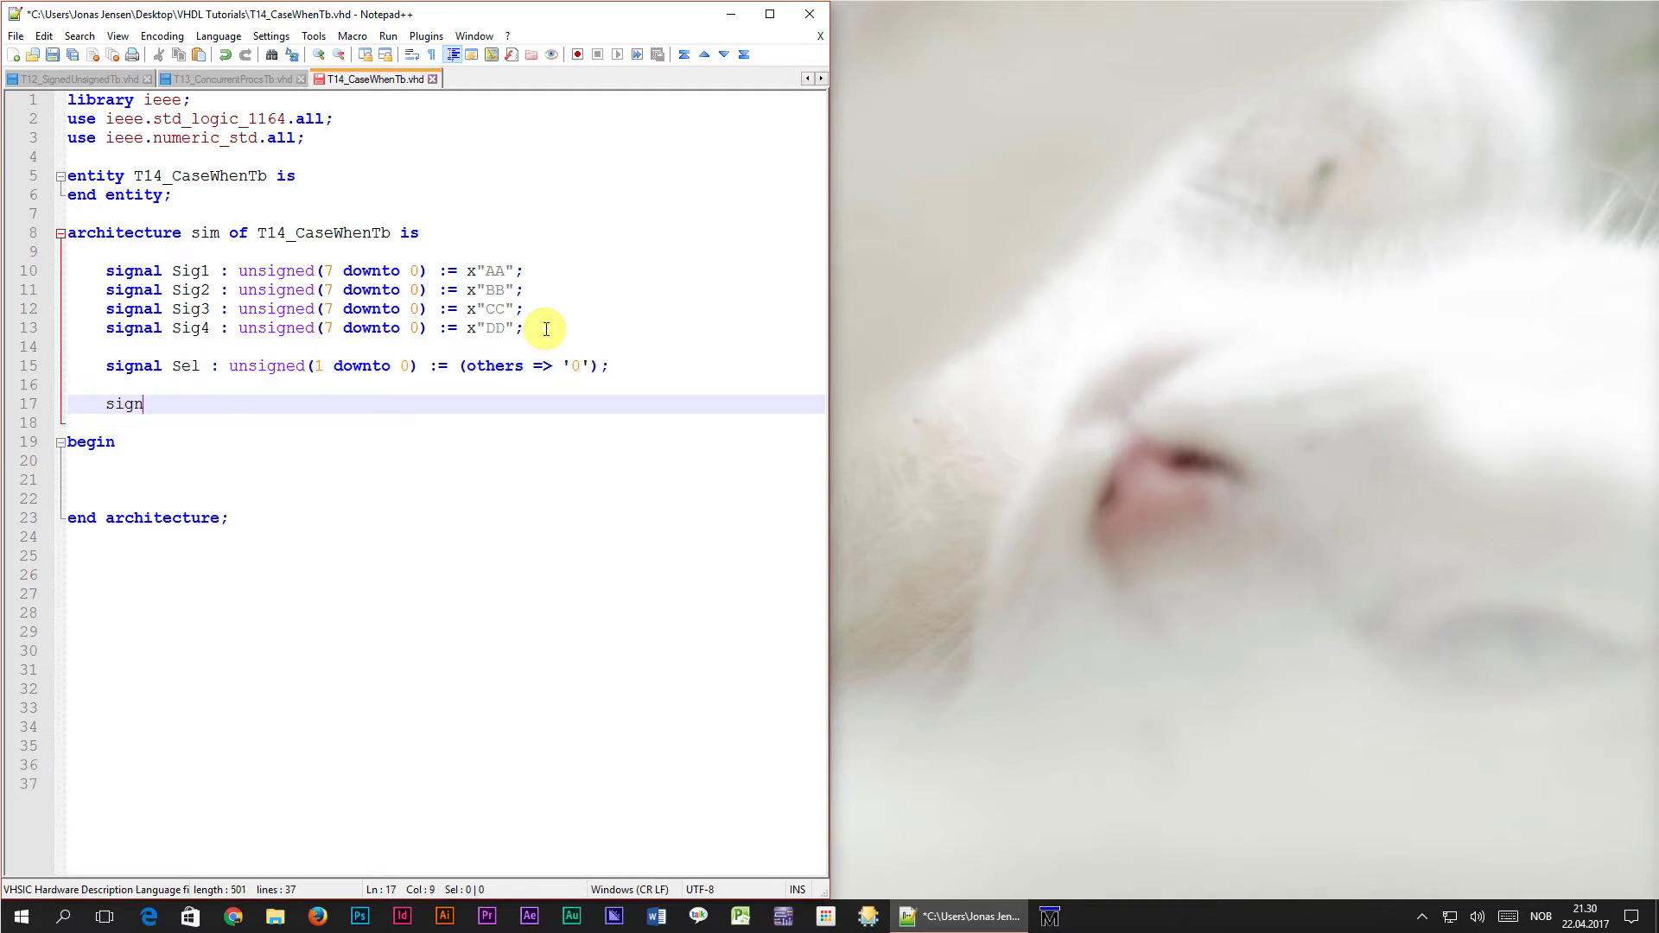
text(al Output)
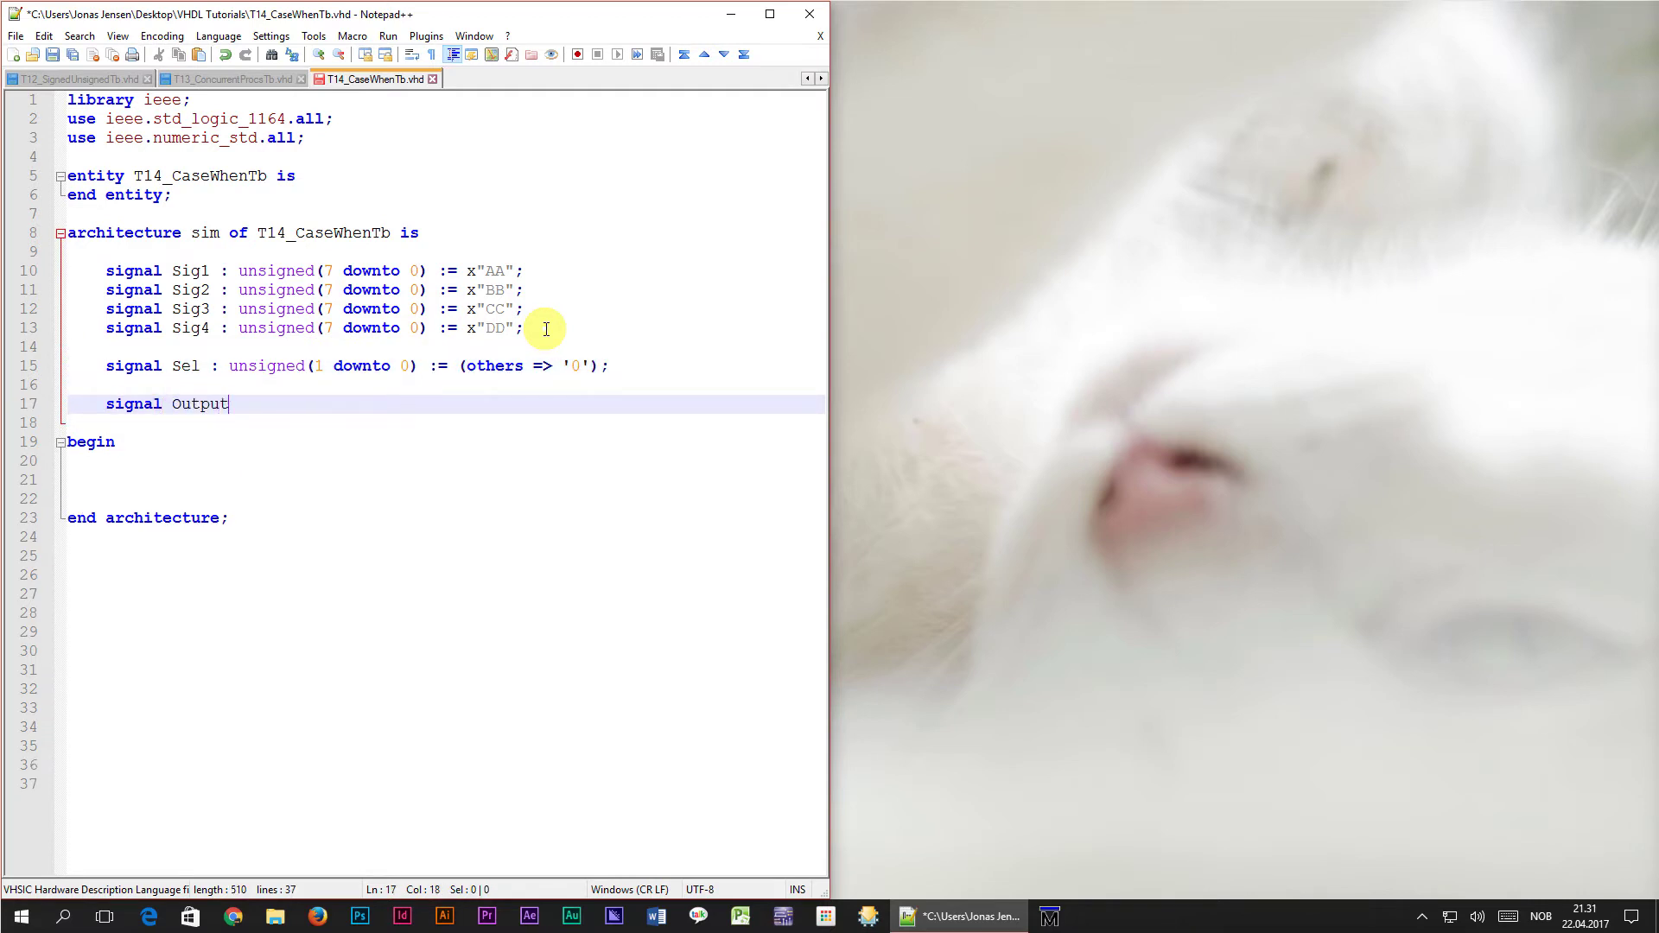
text(1 : uns)
text(igned(7 )
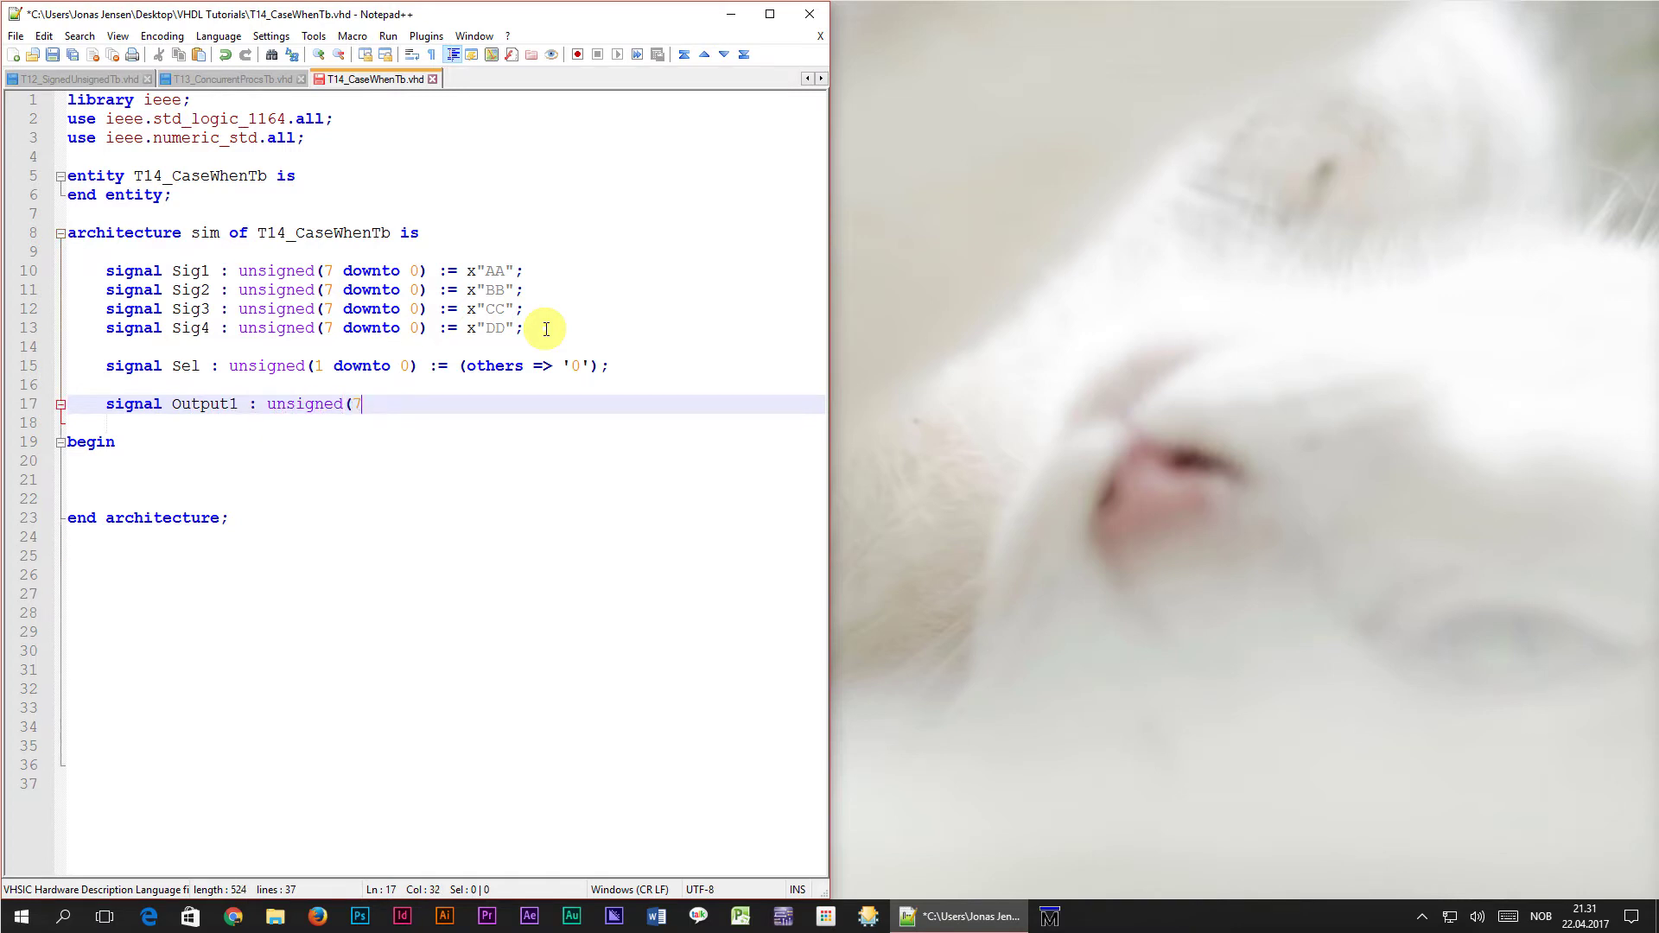
text(downto 0))
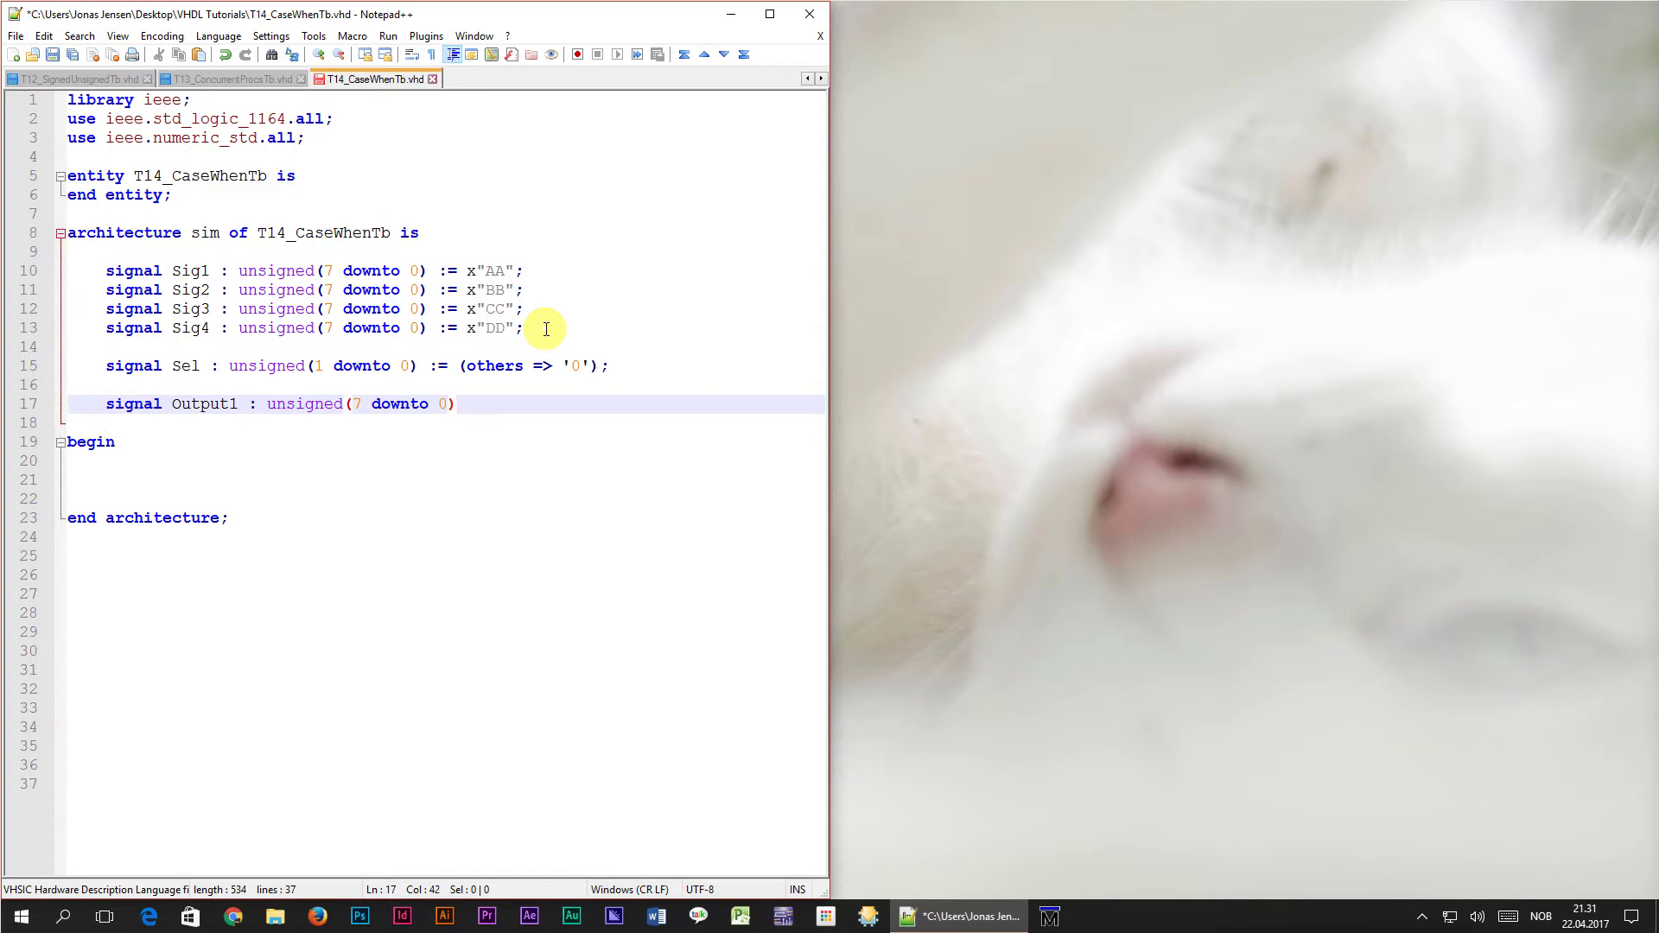
text(;)
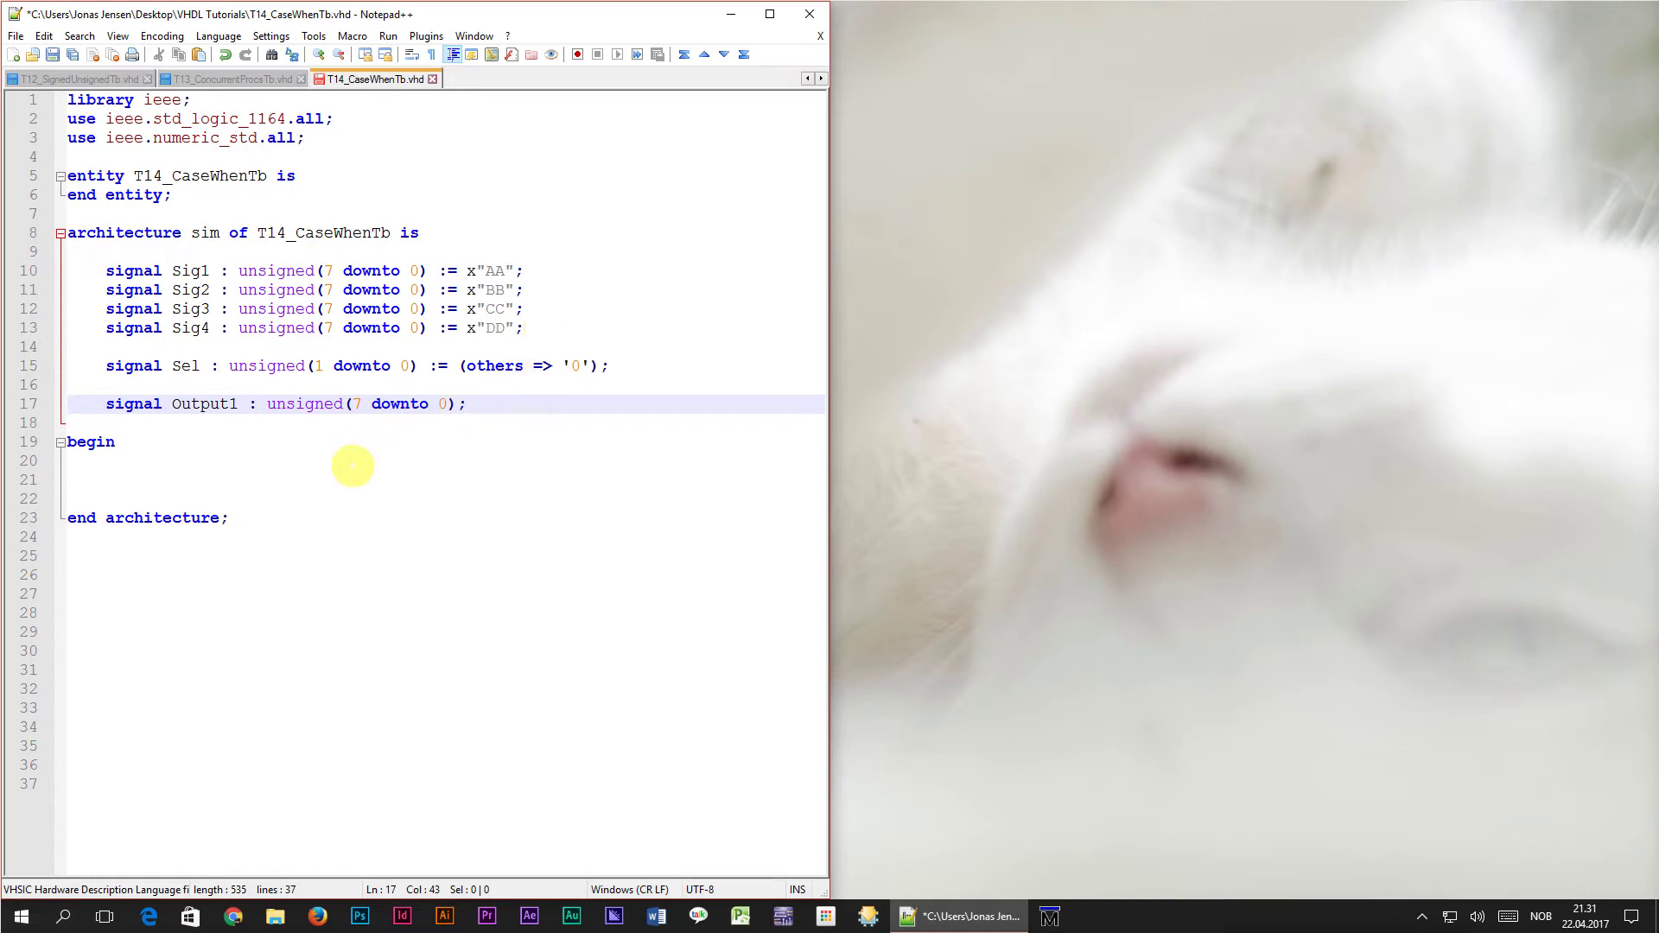
Step: Add a comment and the MUX process header with its begin
click(356, 479)
key(Tab)
text(-- MU)
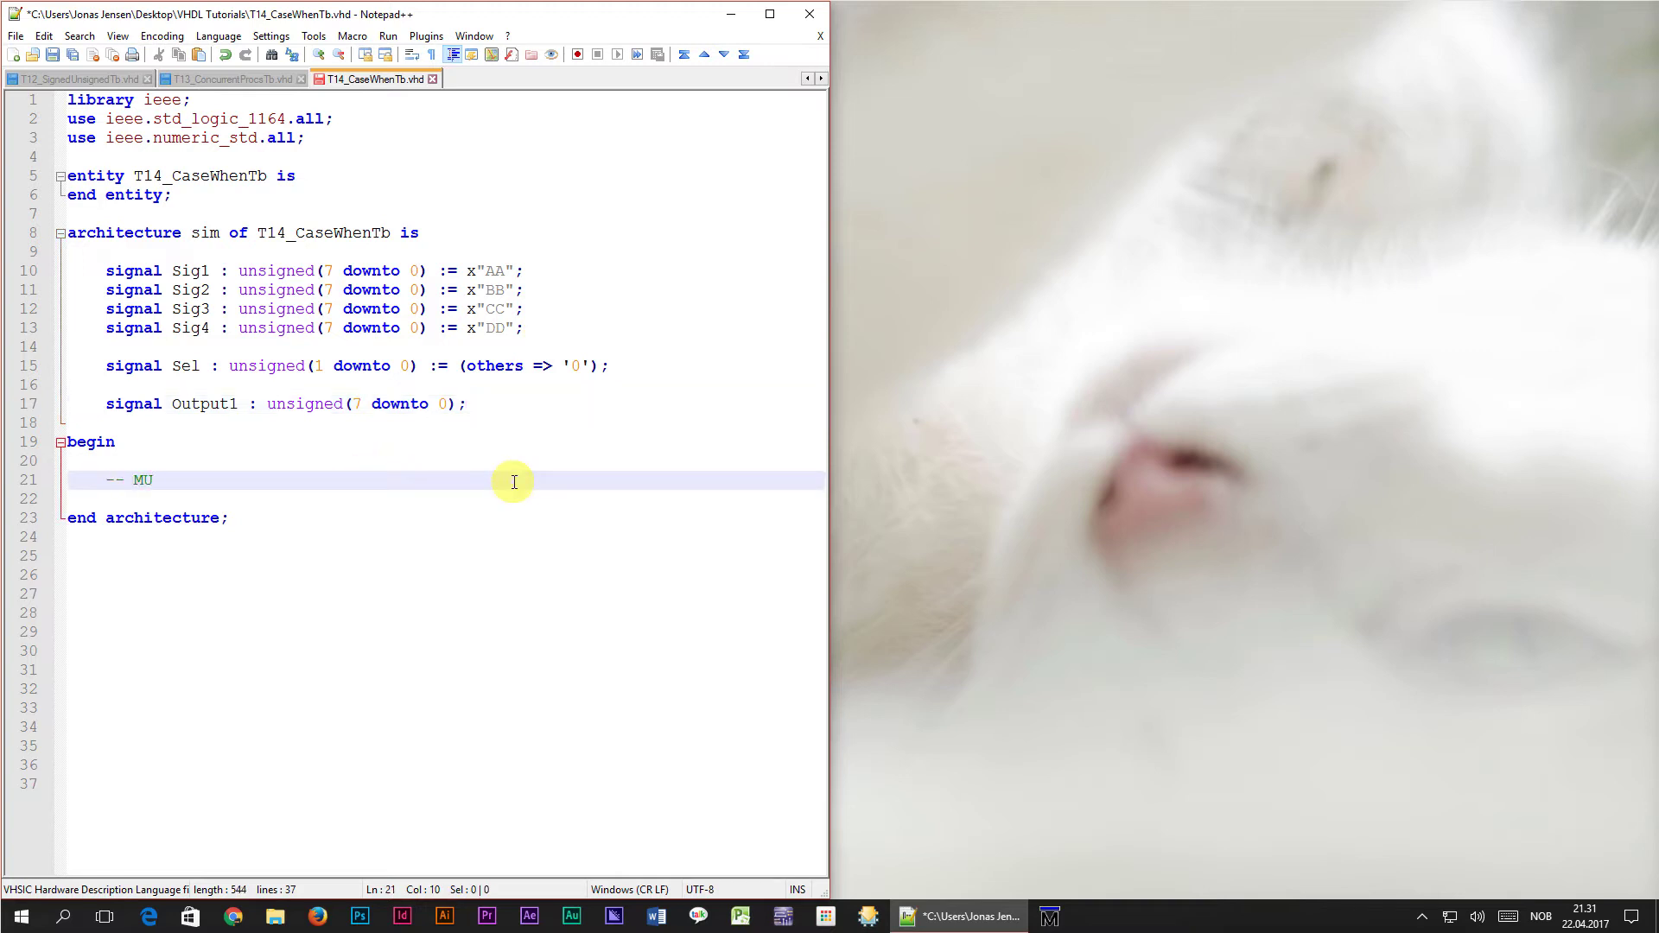
text(X using if-then-else)
key(Return)
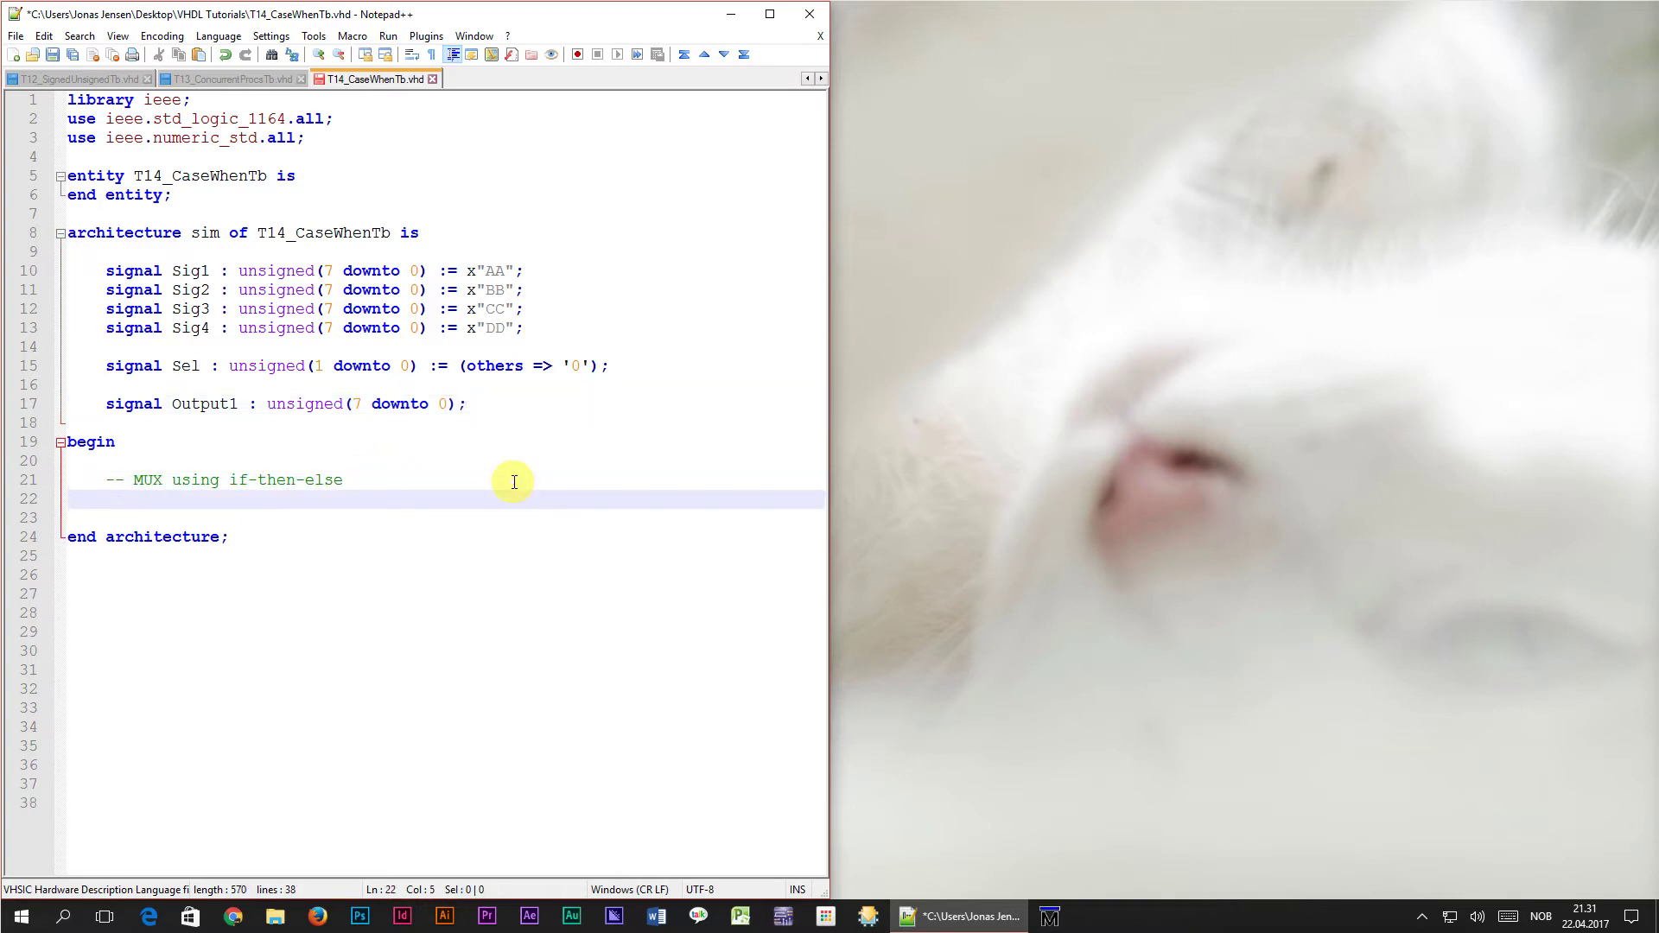
text(process is)
key(Return)
text(begin)
key(Return)
key(Return)
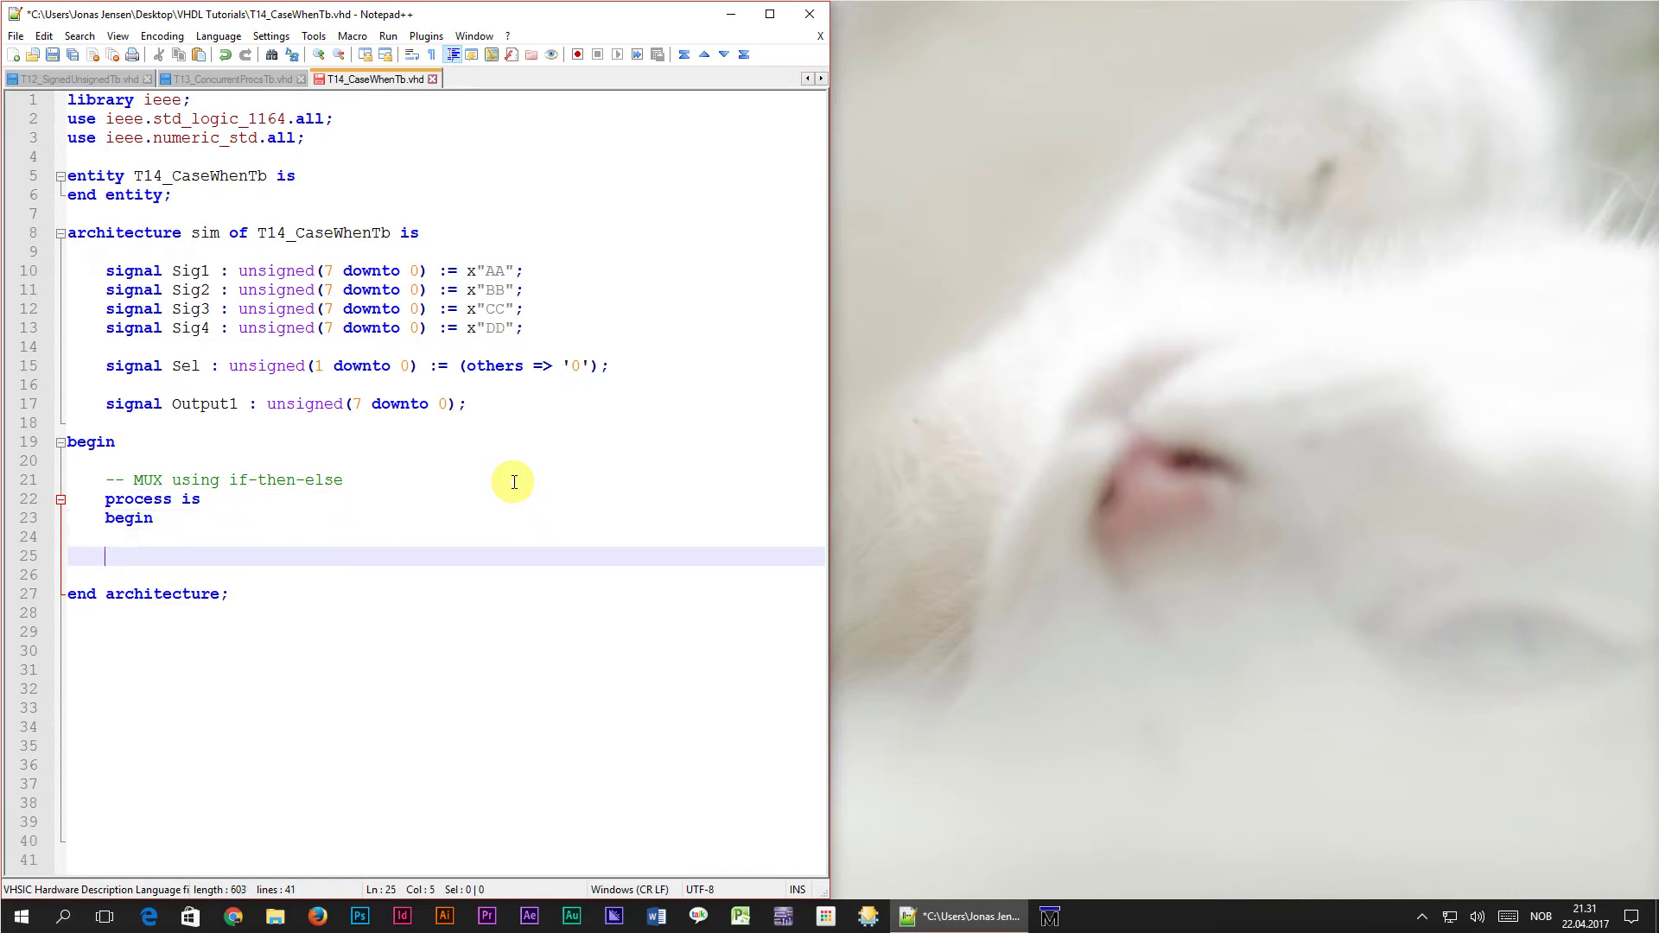
text(if Sel =)
text( "00" then)
Step: Write the if branches for Sel "00" and "01" assigning Sig1 and Sig2 to Output1
key(Return)
key(Tab)
text(O)
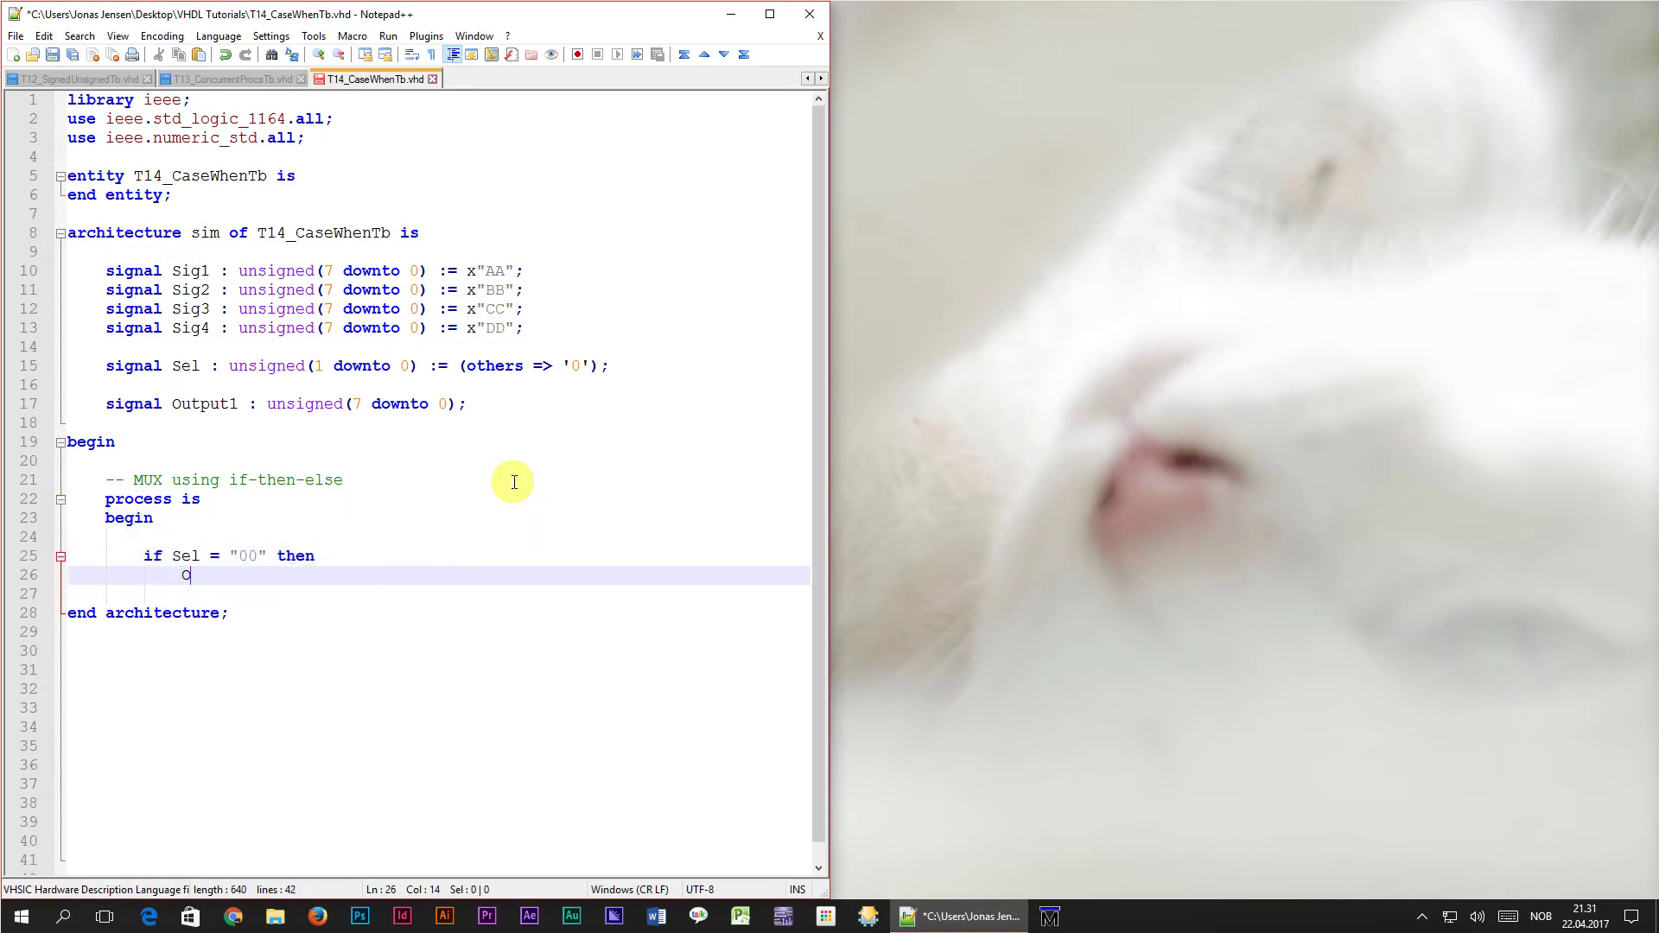
text(utput1 <=)
text( Sig1;)
key(Return)
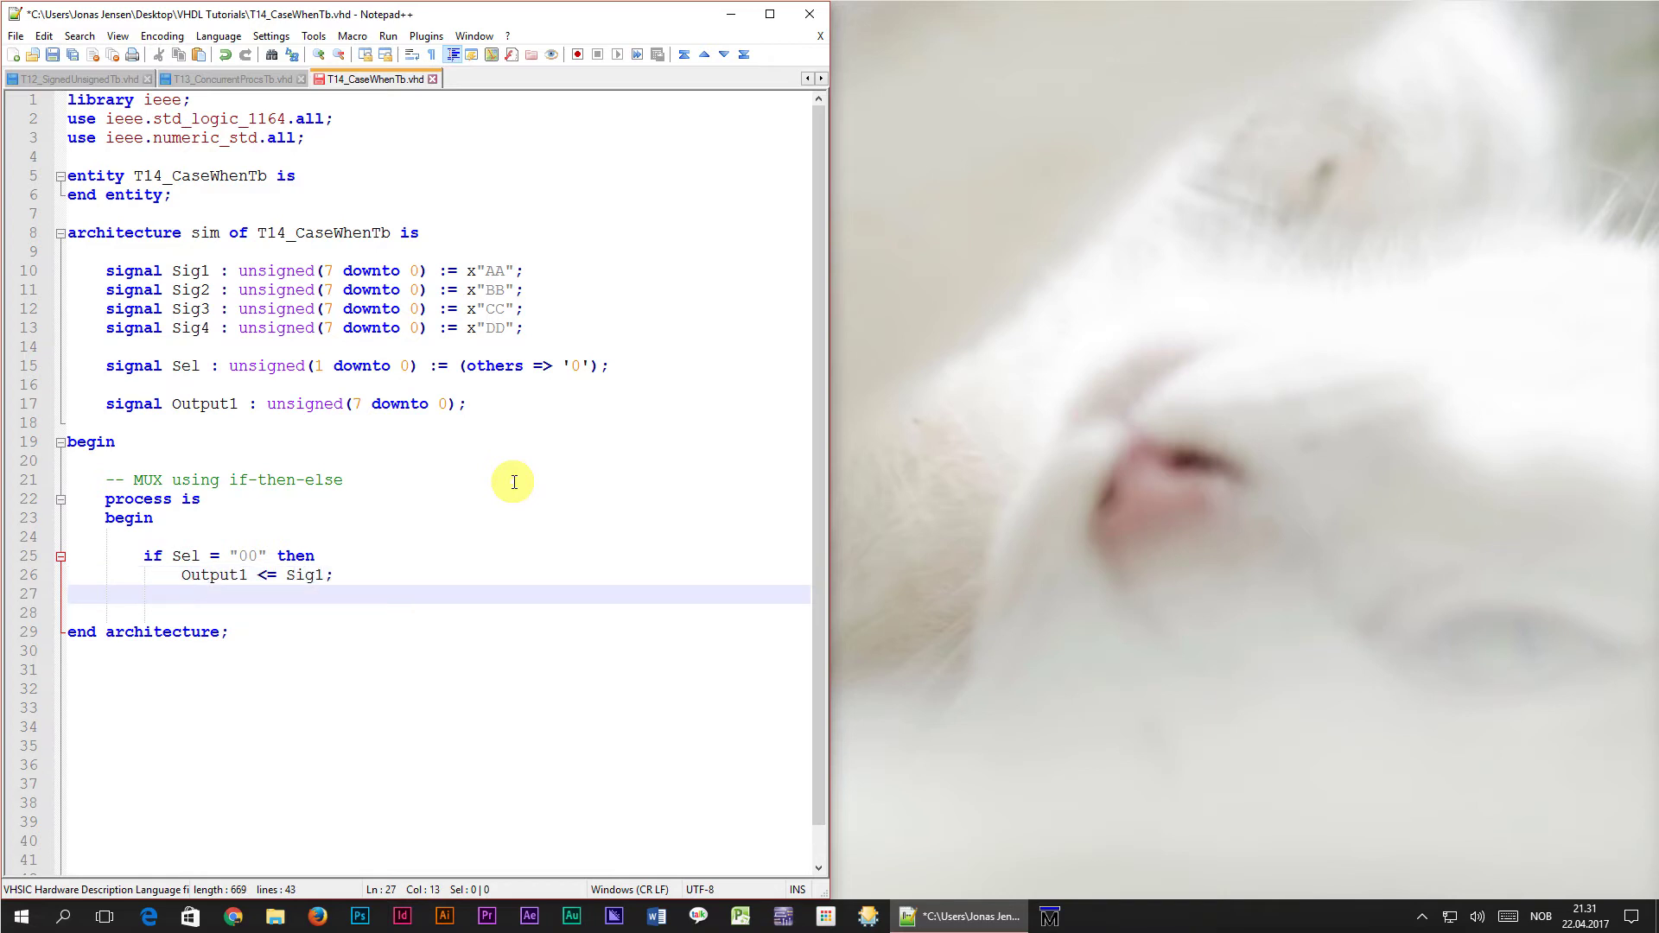
key(BackSpace)
text(elsif Sel )
text(= ")
text(01" then)
key(Return)
text(O)
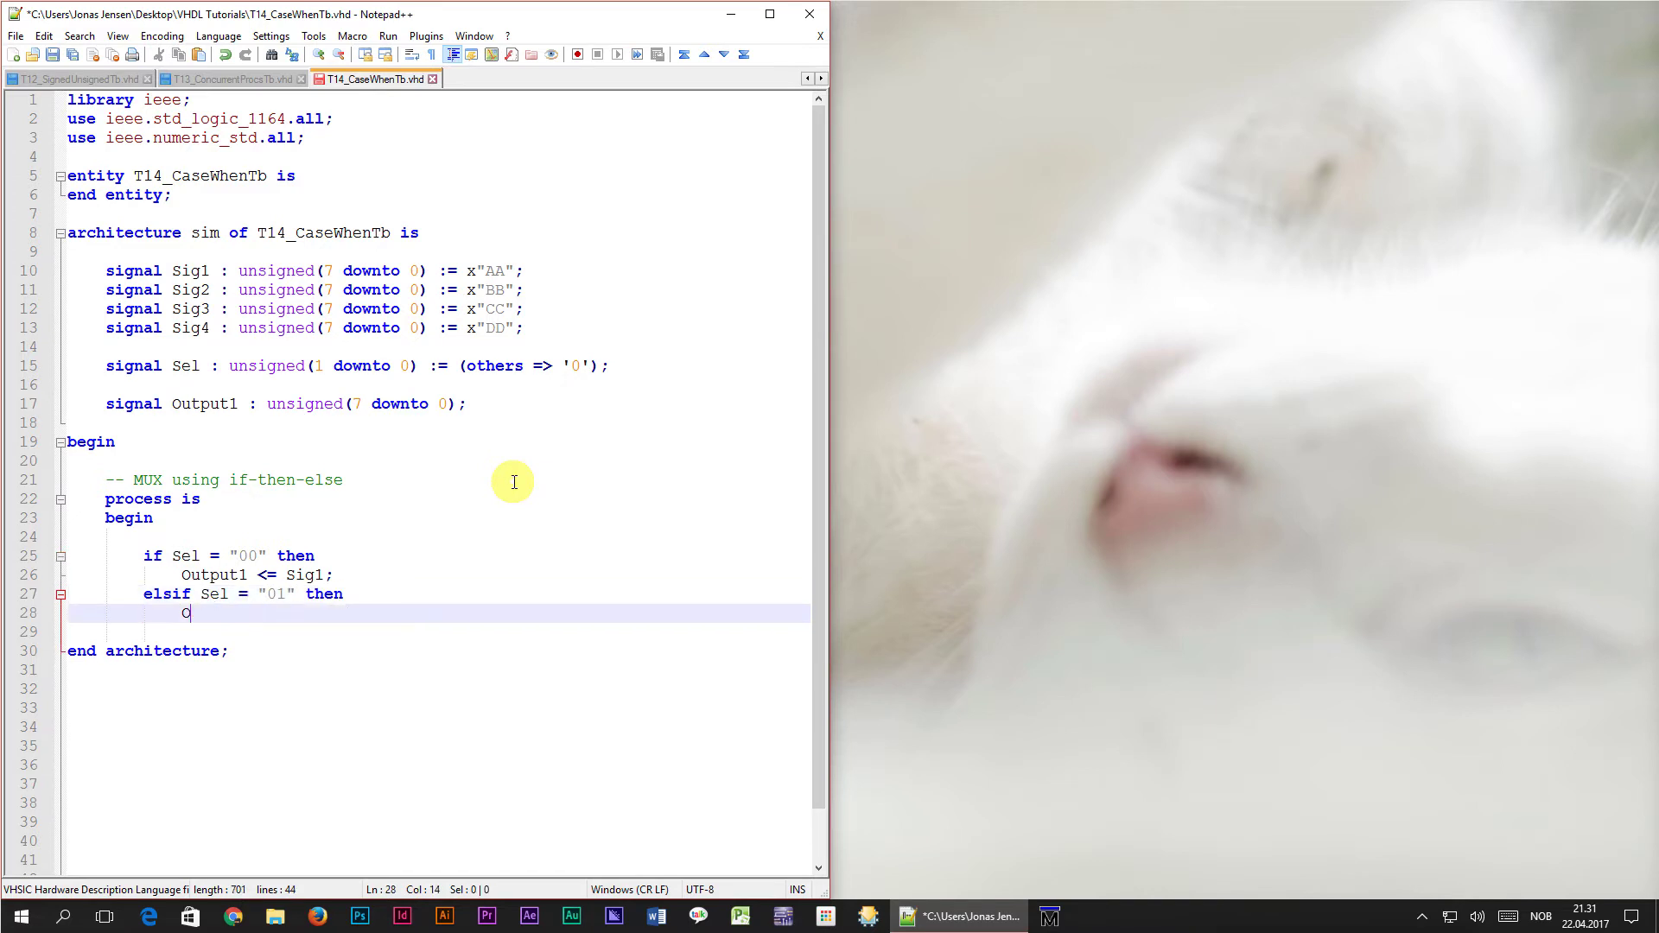
text(utput1 <= Sig2;)
key(Return)
key(BackSpace)
text(elsif Sel )
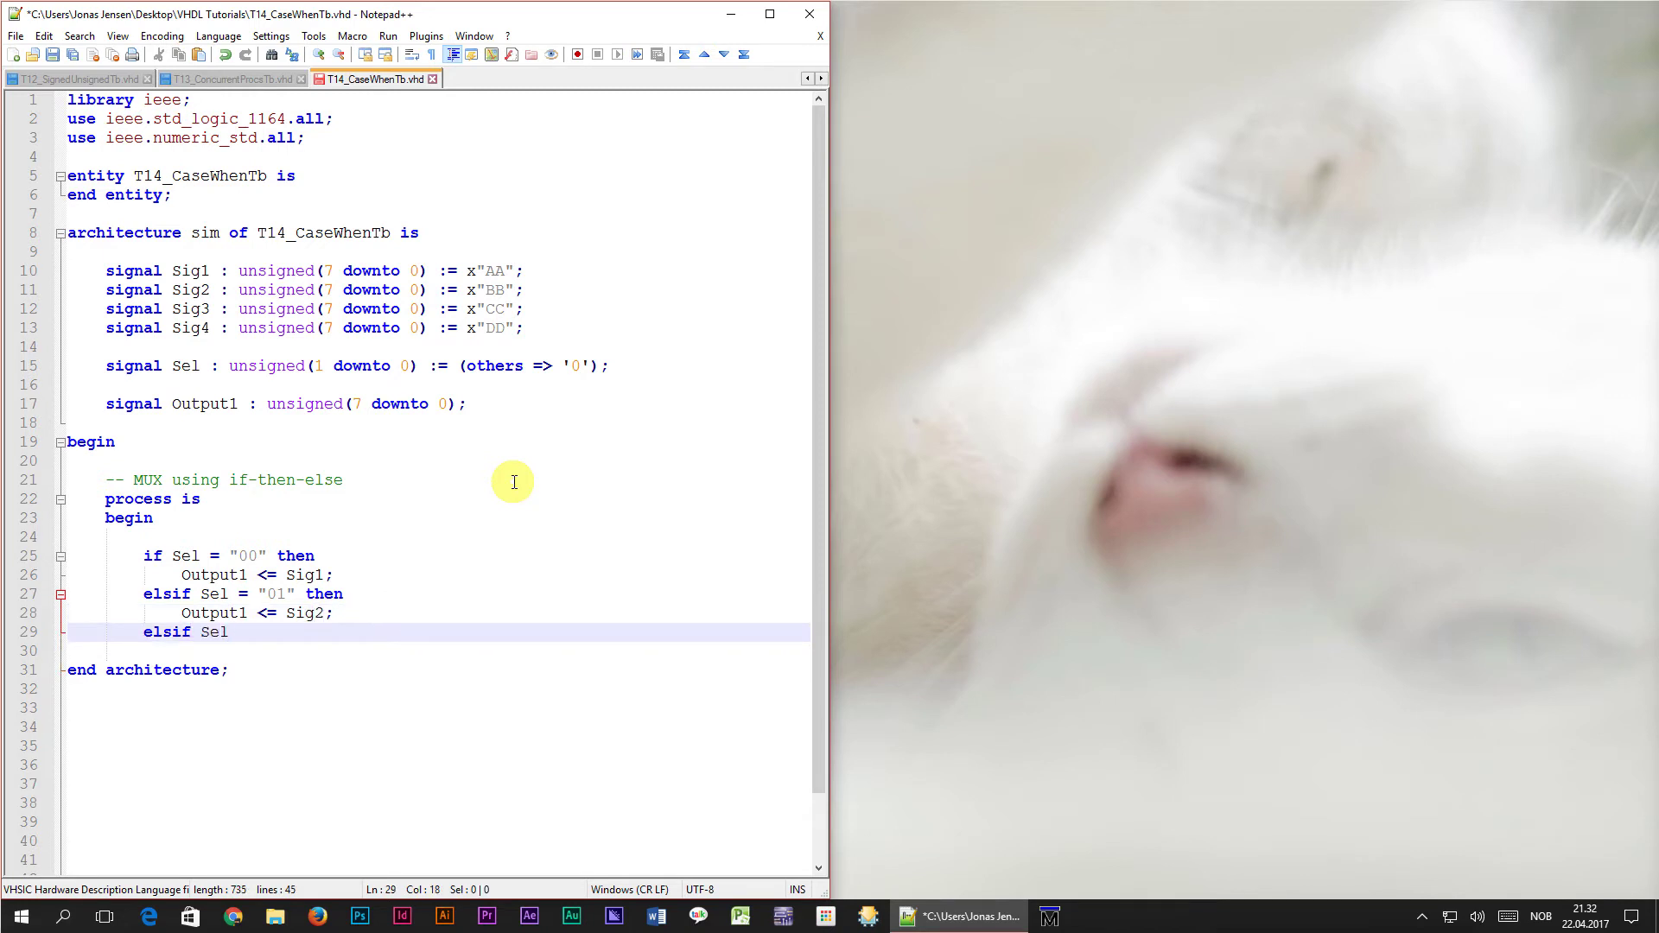
text(= "10" the)
text(n)
Step: Add elsif branches for Sel "10" and "11" assigning Sig3 and Sig4 to Output1
key(Return)
key(Tab)
text(Output1 <= Sig3;)
key(Return)
key(BackSpace)
text(elsif)
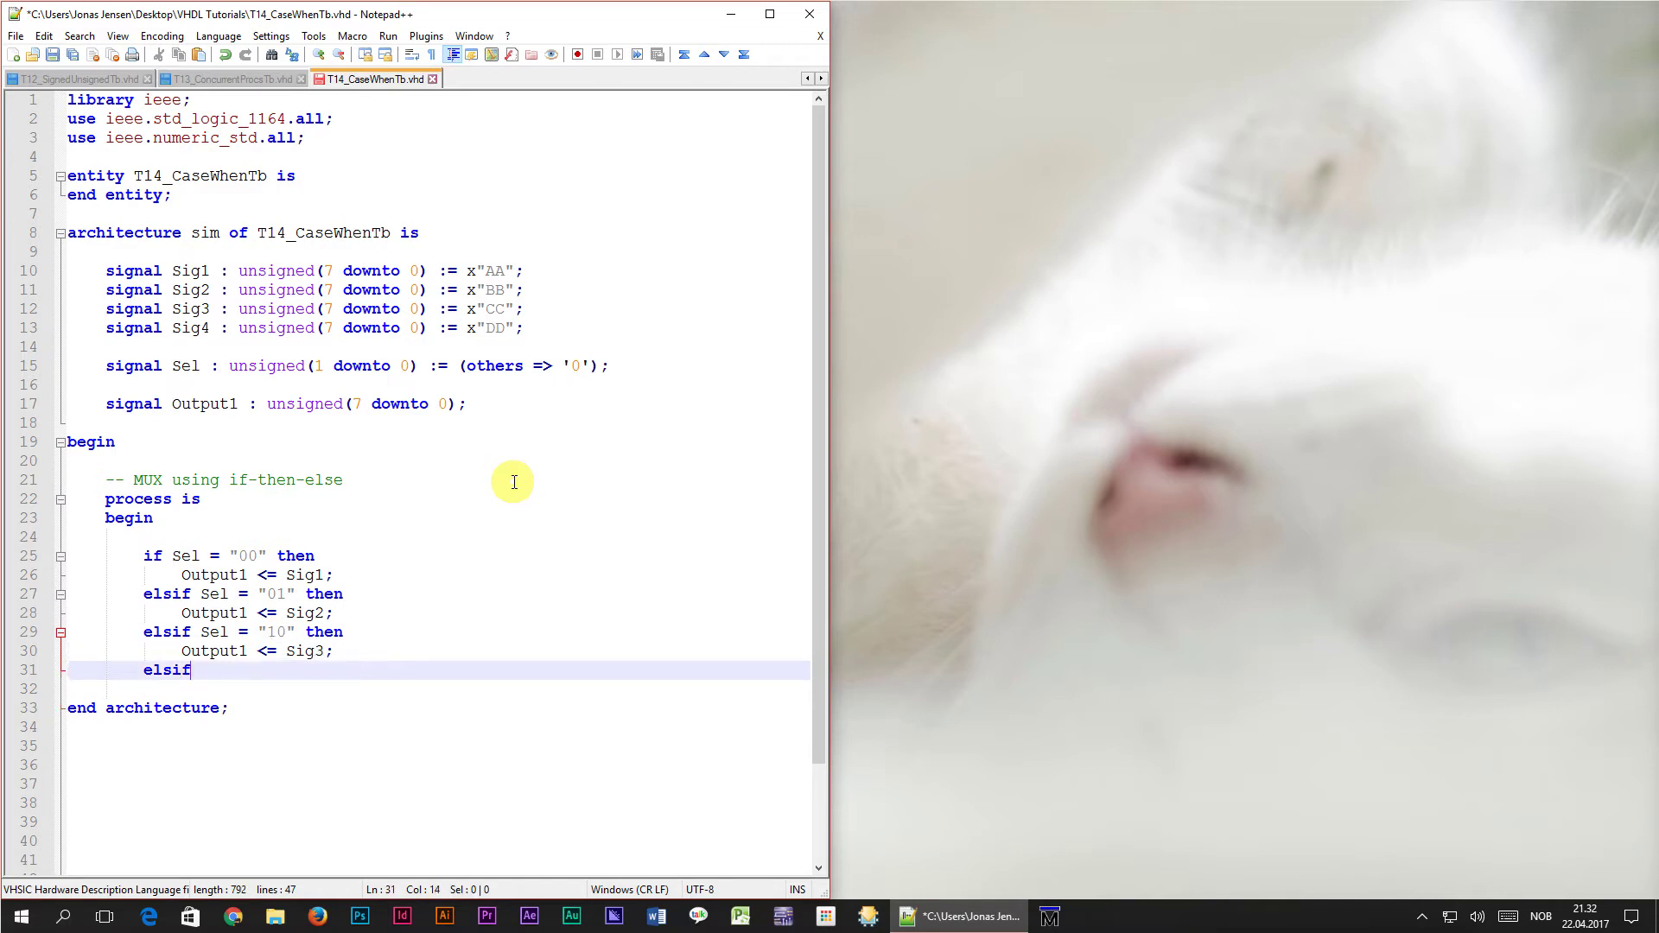
text( Sel = "11" then)
key(Return)
key(Tab)
text(Output1 <= Sig4;)
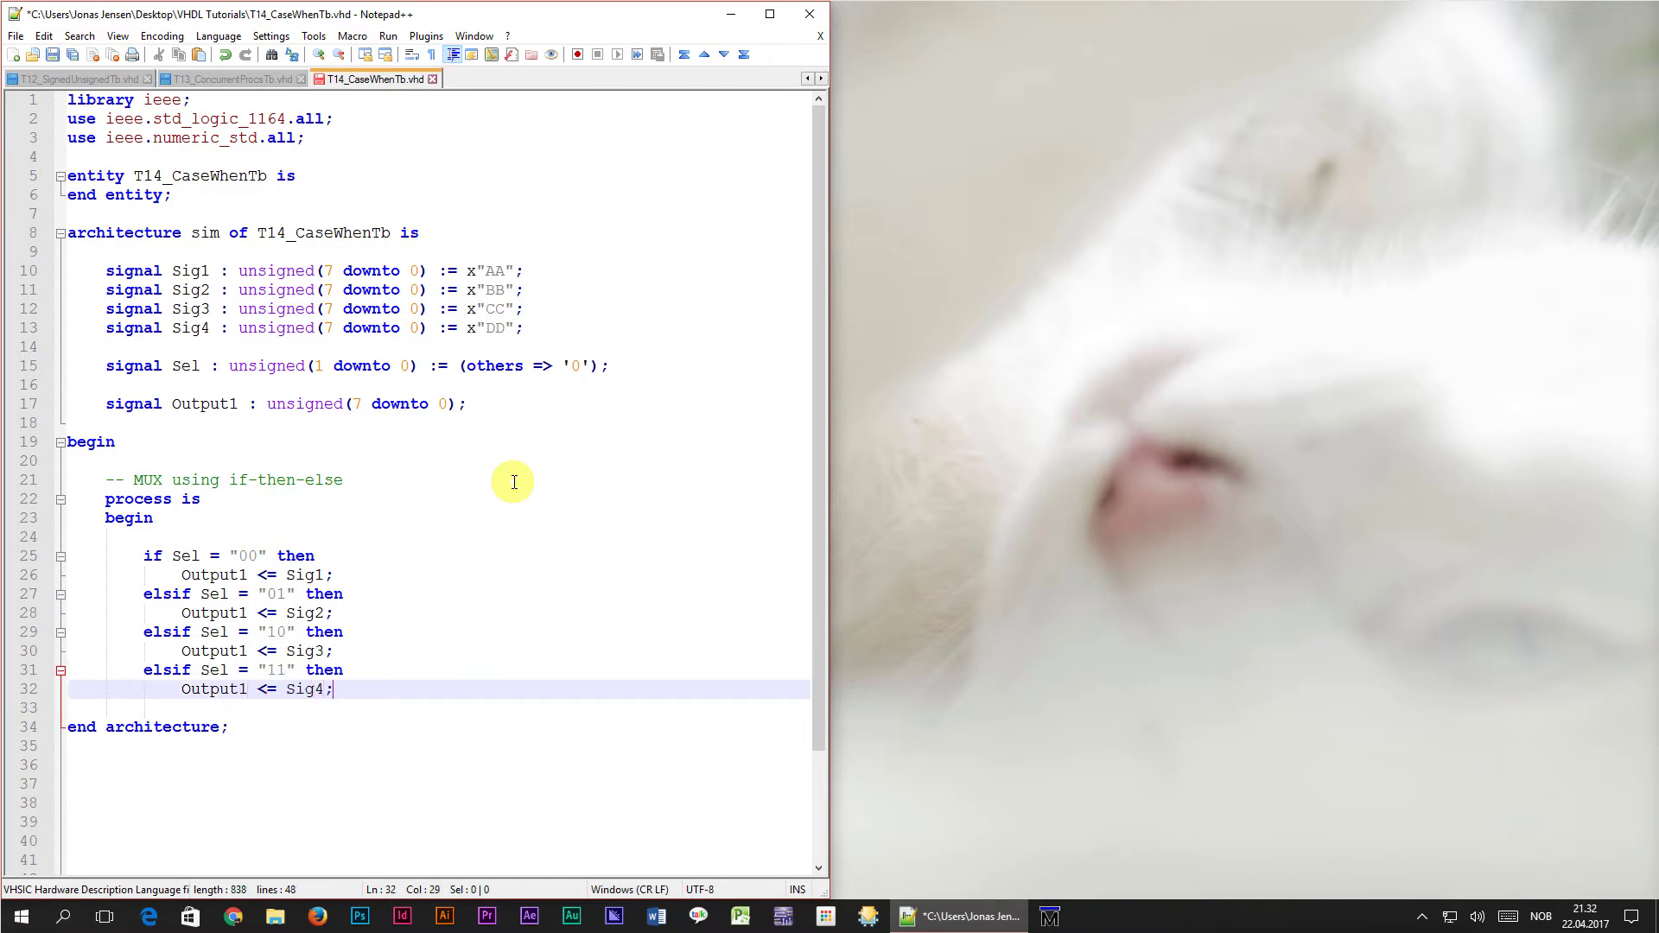
key(Return)
key(BackSpace)
text(e)
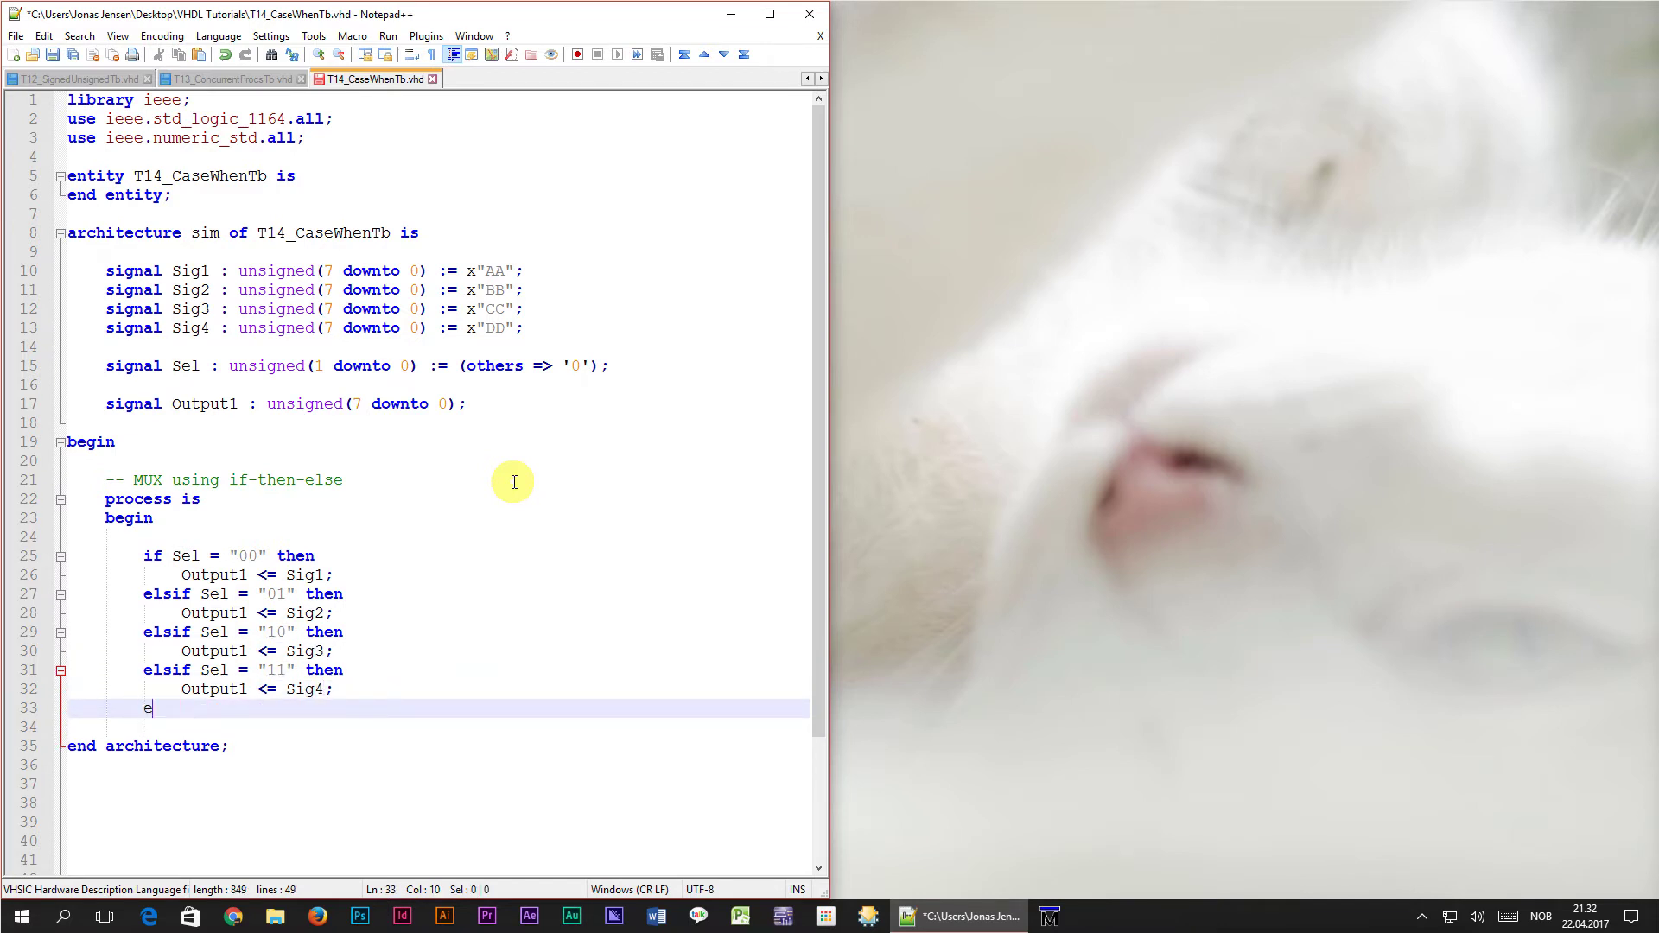
text(lse -- )
text('U', ')
text(X')
text(, '-', etc.)
Step: Add the else branch with Output1 <= (others => 'X') and end if;
key(Return)
key(Tab)
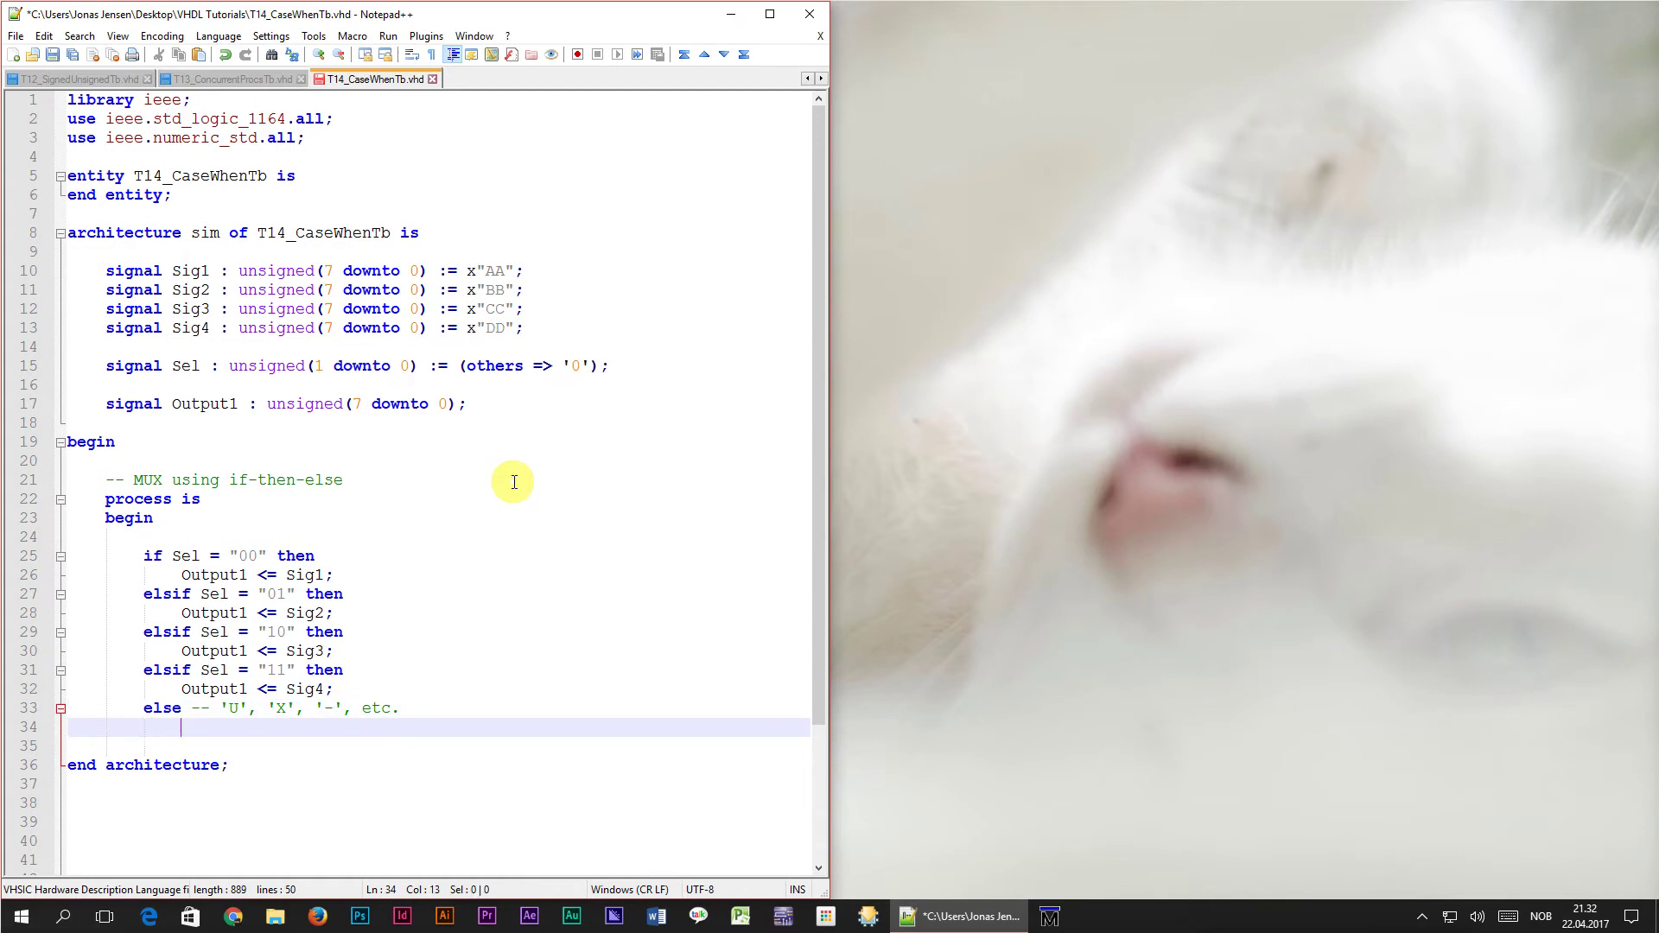
text(Output1 <=)
text( (others =)
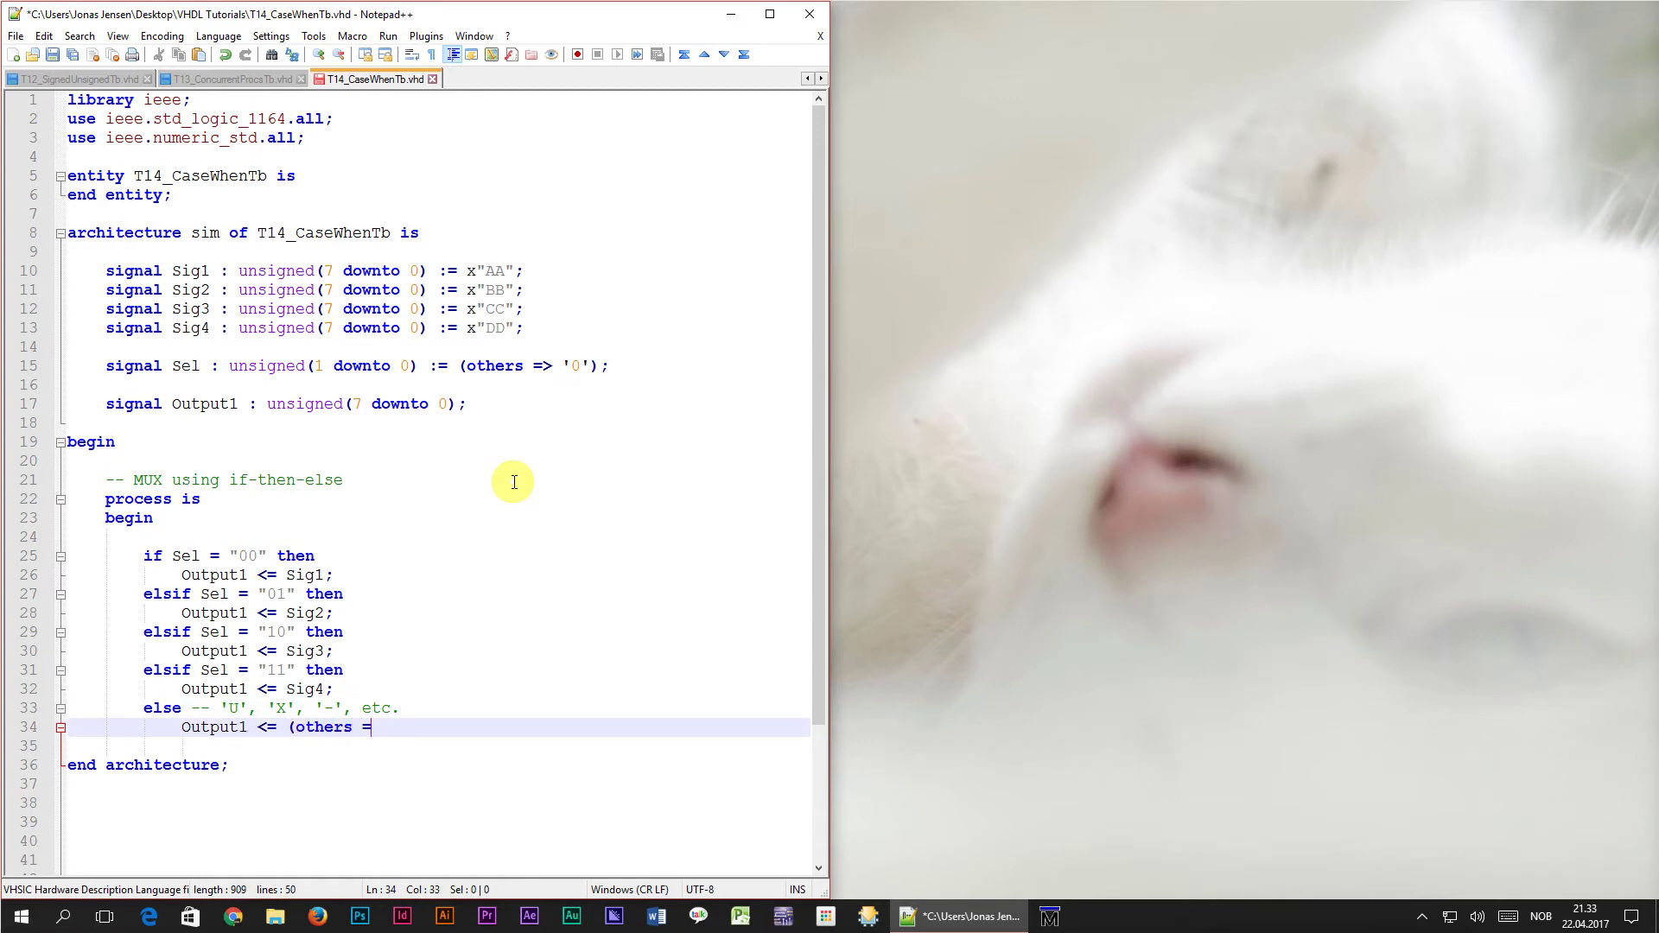
text(> 'X')
text();)
key(Return)
key(BackSpace)
text(end if;)
Step: Add end process; and the sensitivity list (Sel, Sig1, Sig2, Sig3, Sig4)
key(Return)
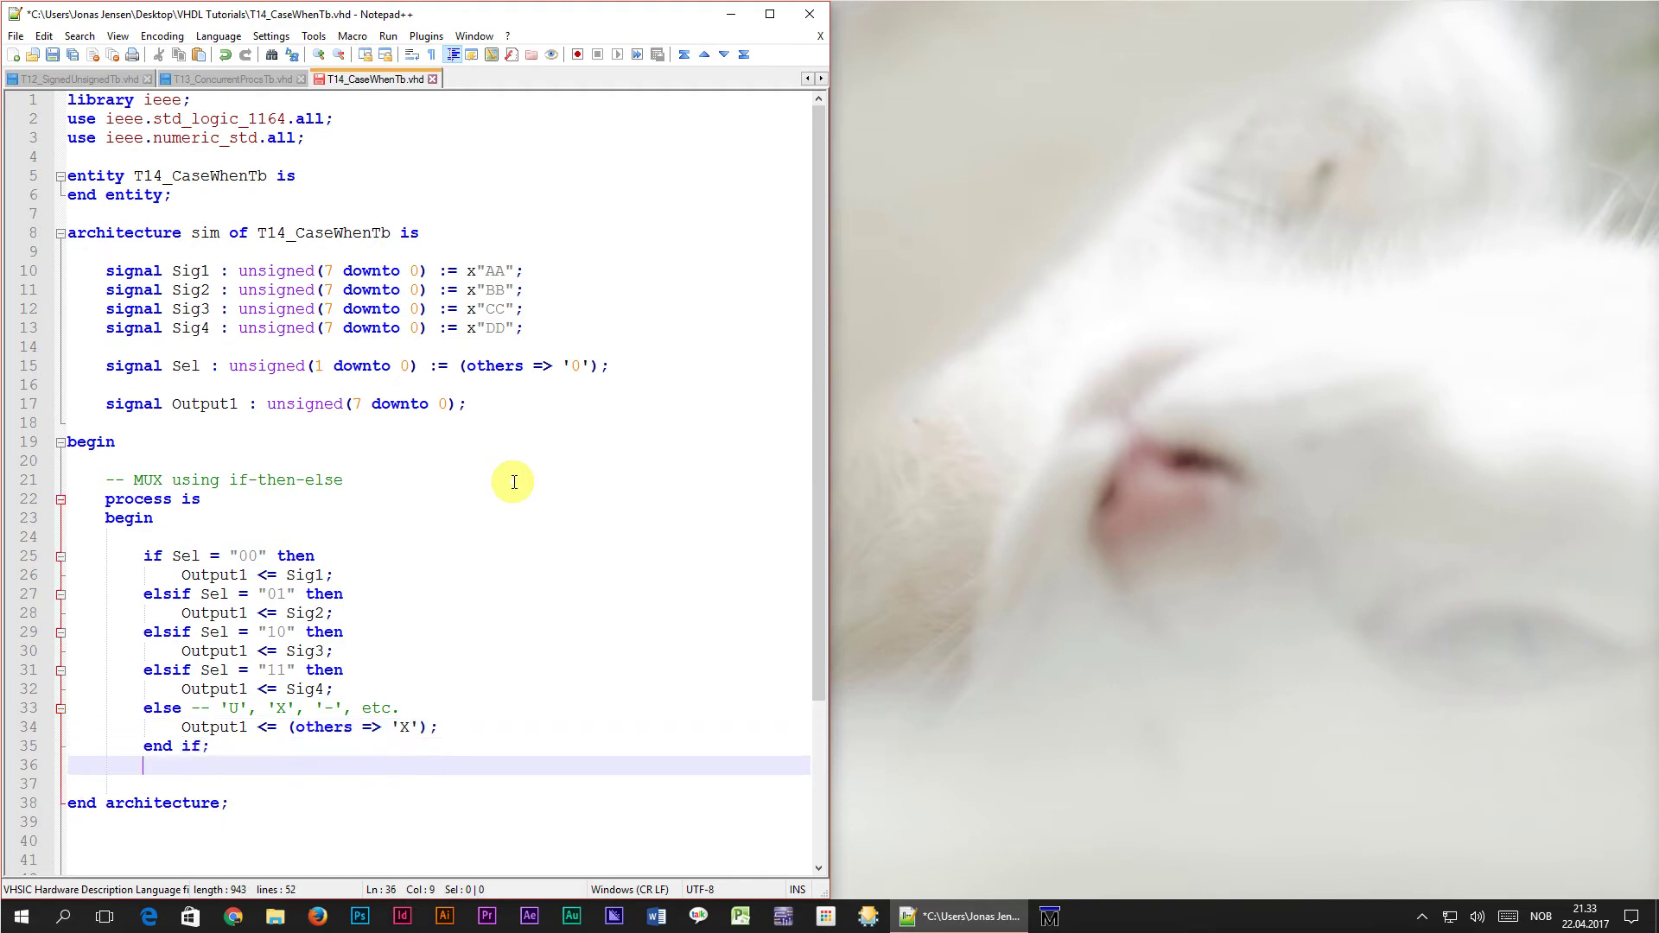
key(Return)
key(BackSpace)
text(end process;)
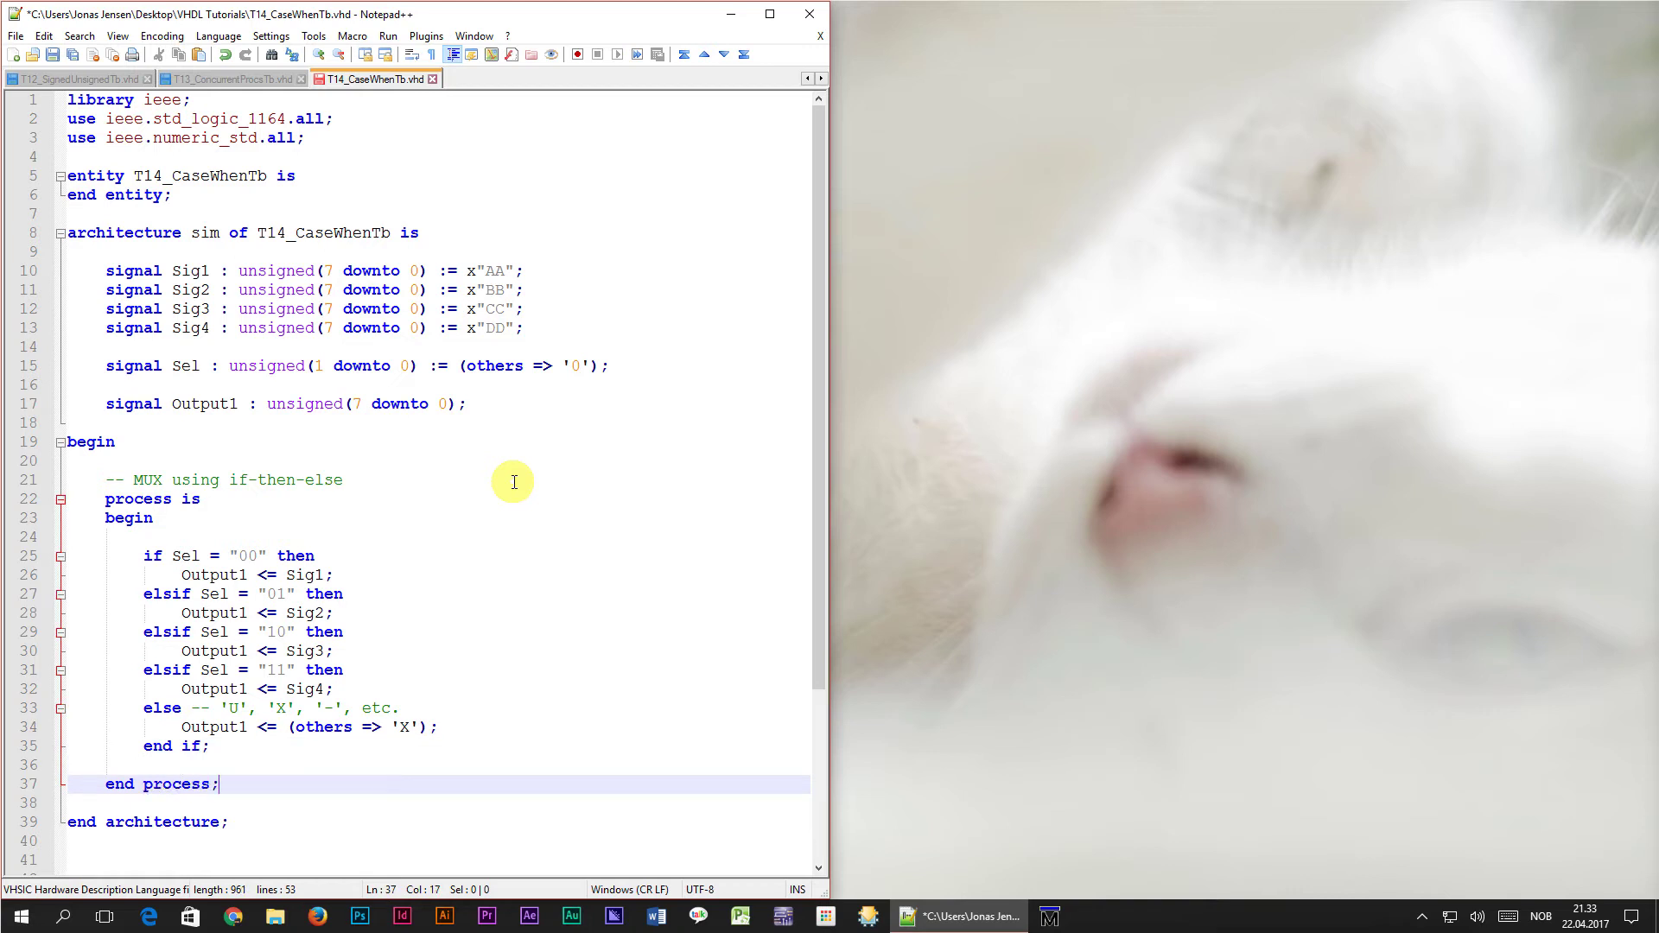
click(175, 500)
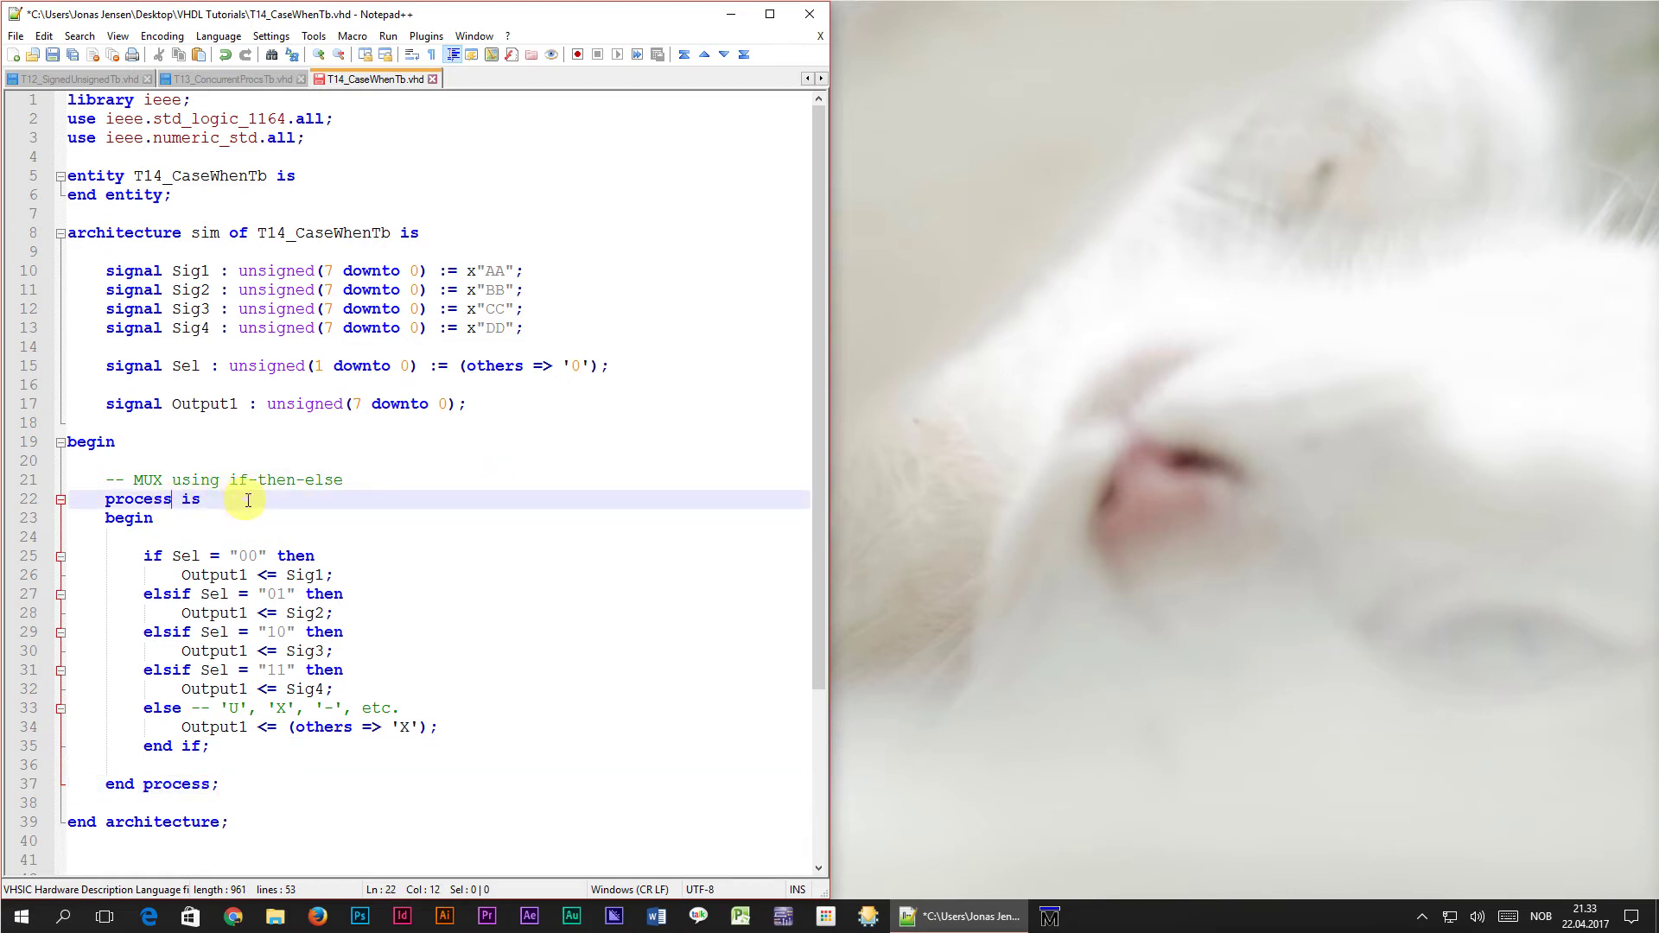
text(()
text(Sel, Sig1,)
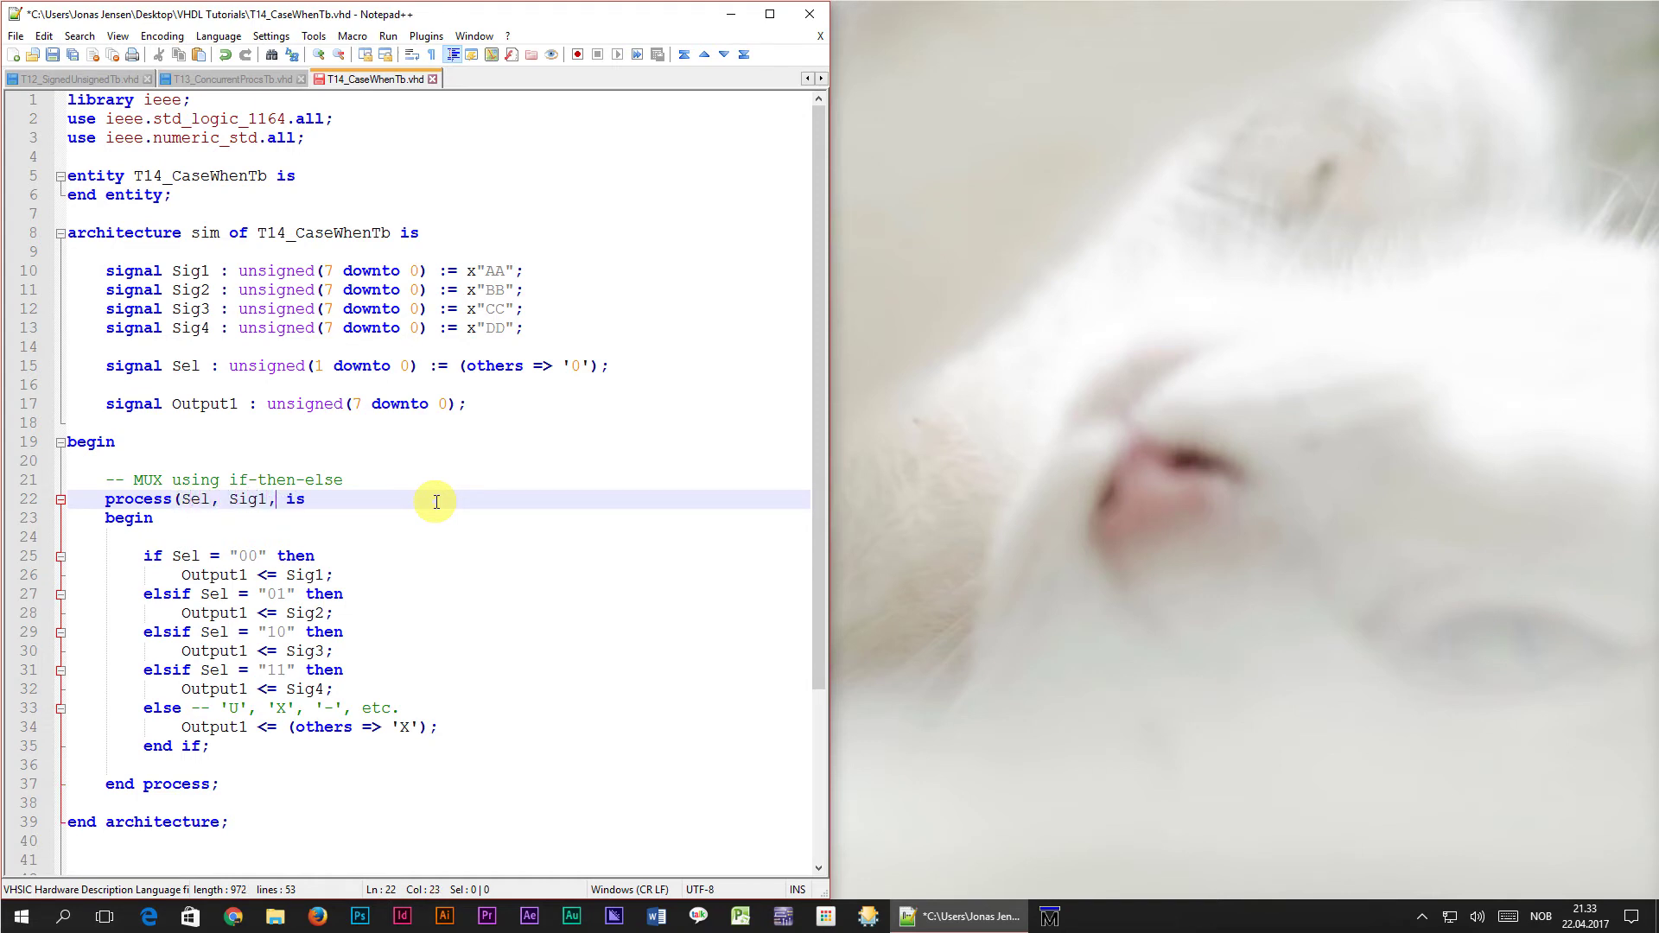
text( Sig2, )
text(Sig3, Si)
text(g4))
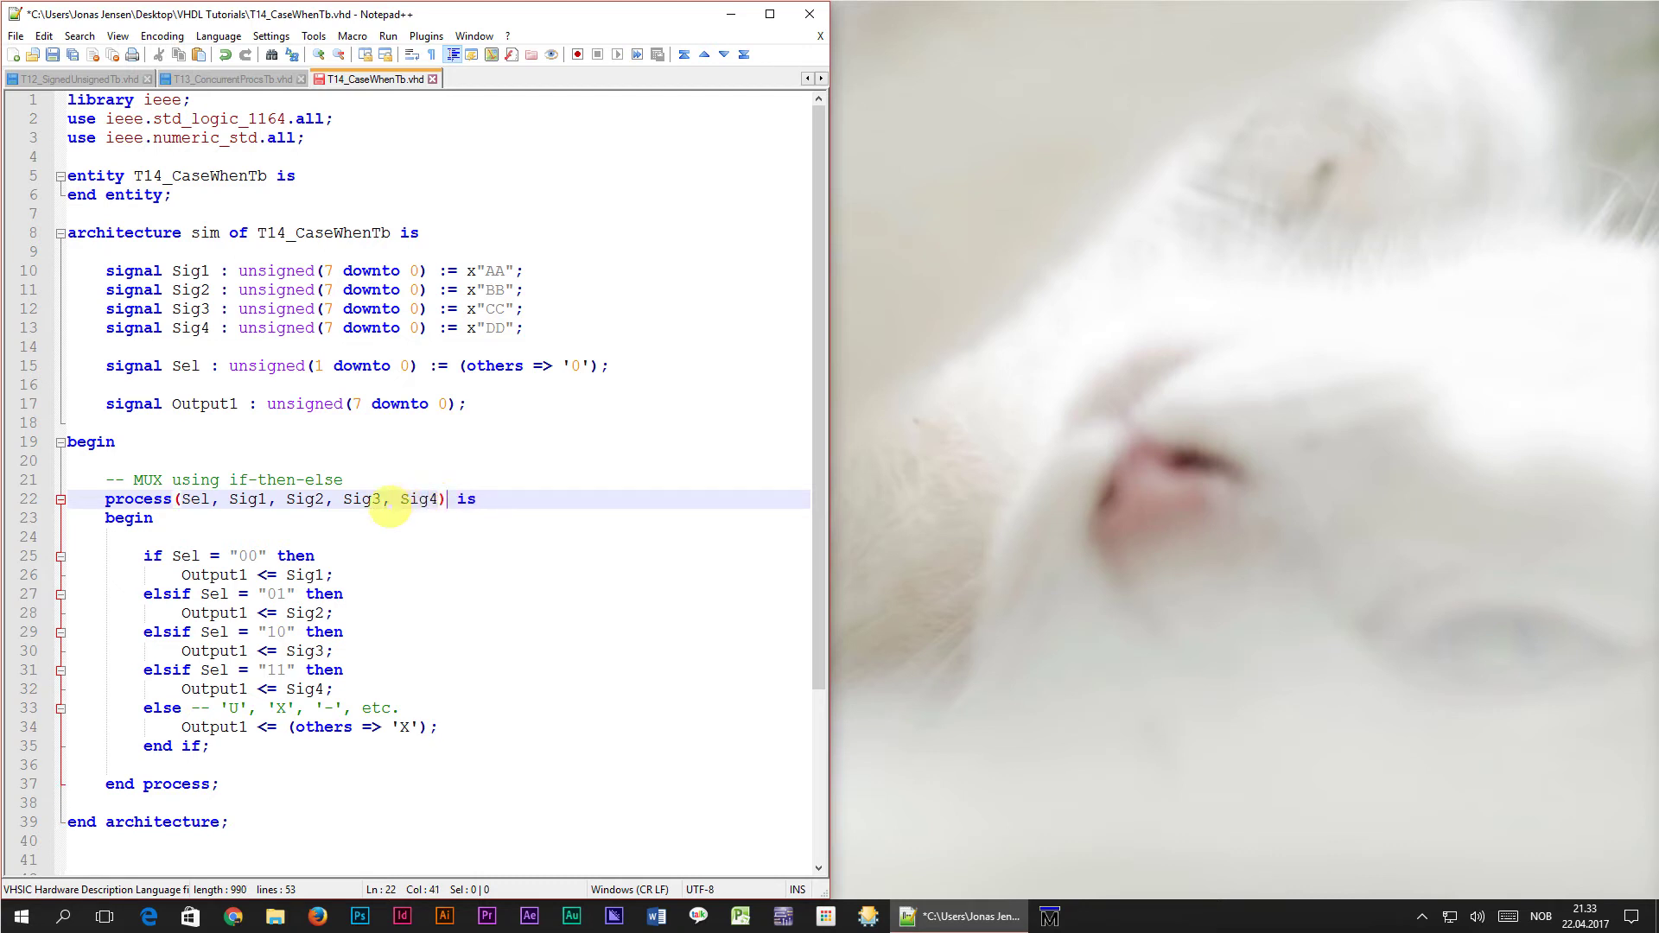
Step: Highlight Sel and Sig1–Sig4 in the code to check they are all listed
double_click(186, 555)
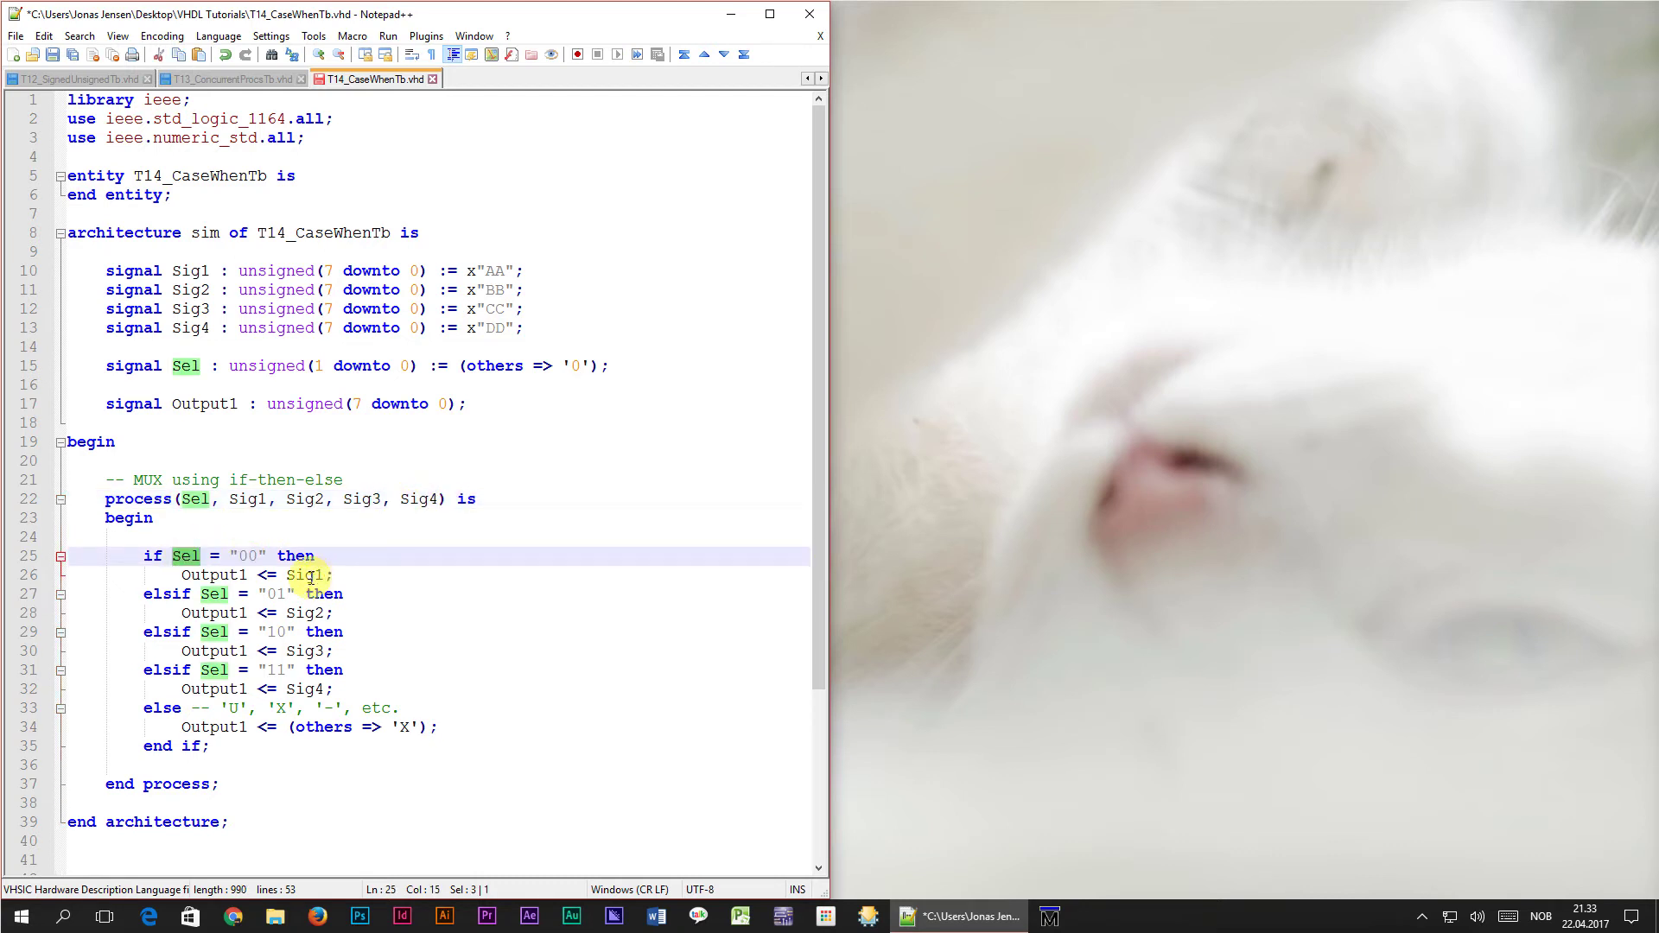
double_click(309, 574)
double_click(308, 612)
click(309, 652)
double_click(309, 650)
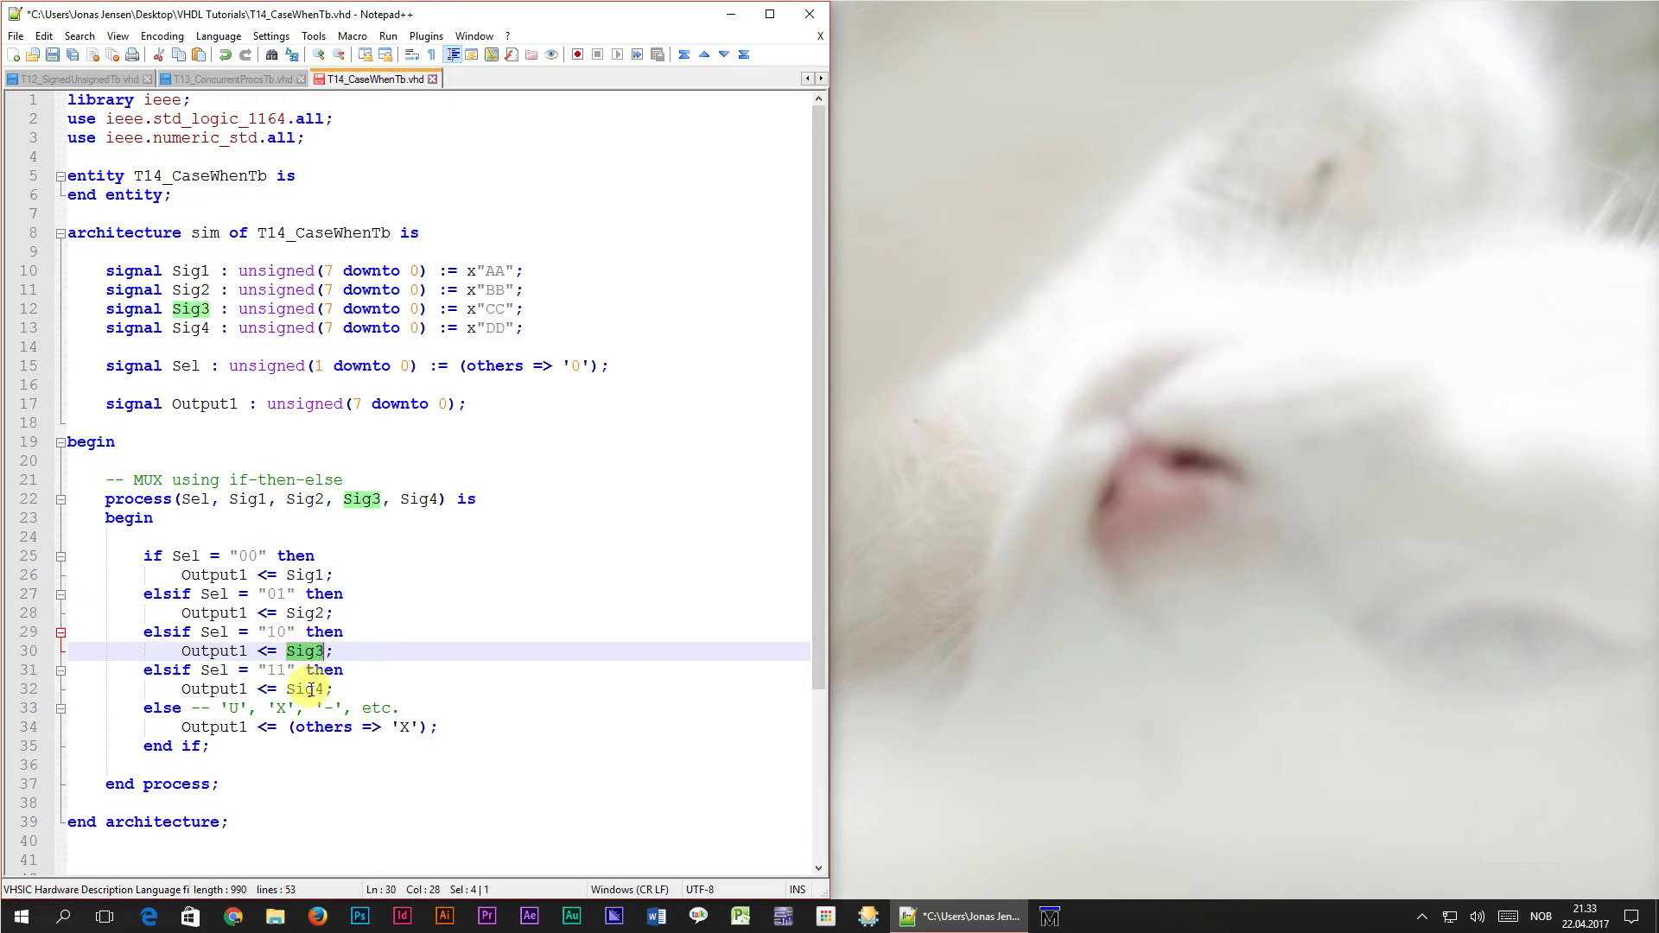
double_click(306, 689)
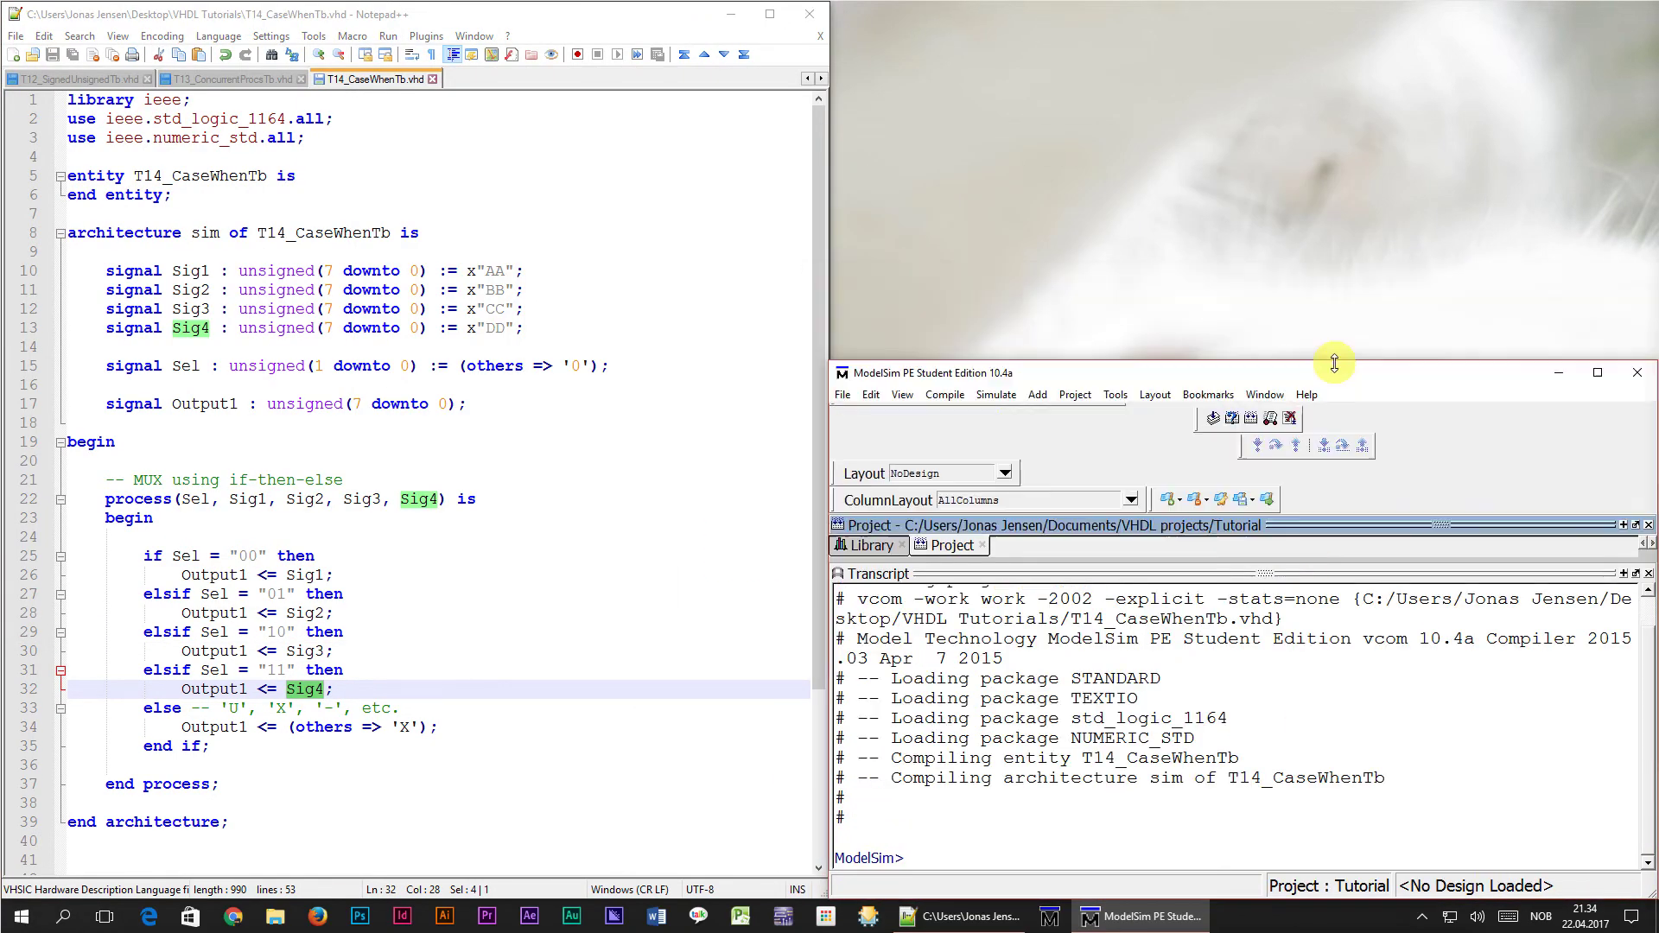
Step: Zoom the waveform to the full 0–105 ns range and place the cursor near 11 ns
click(1385, 161)
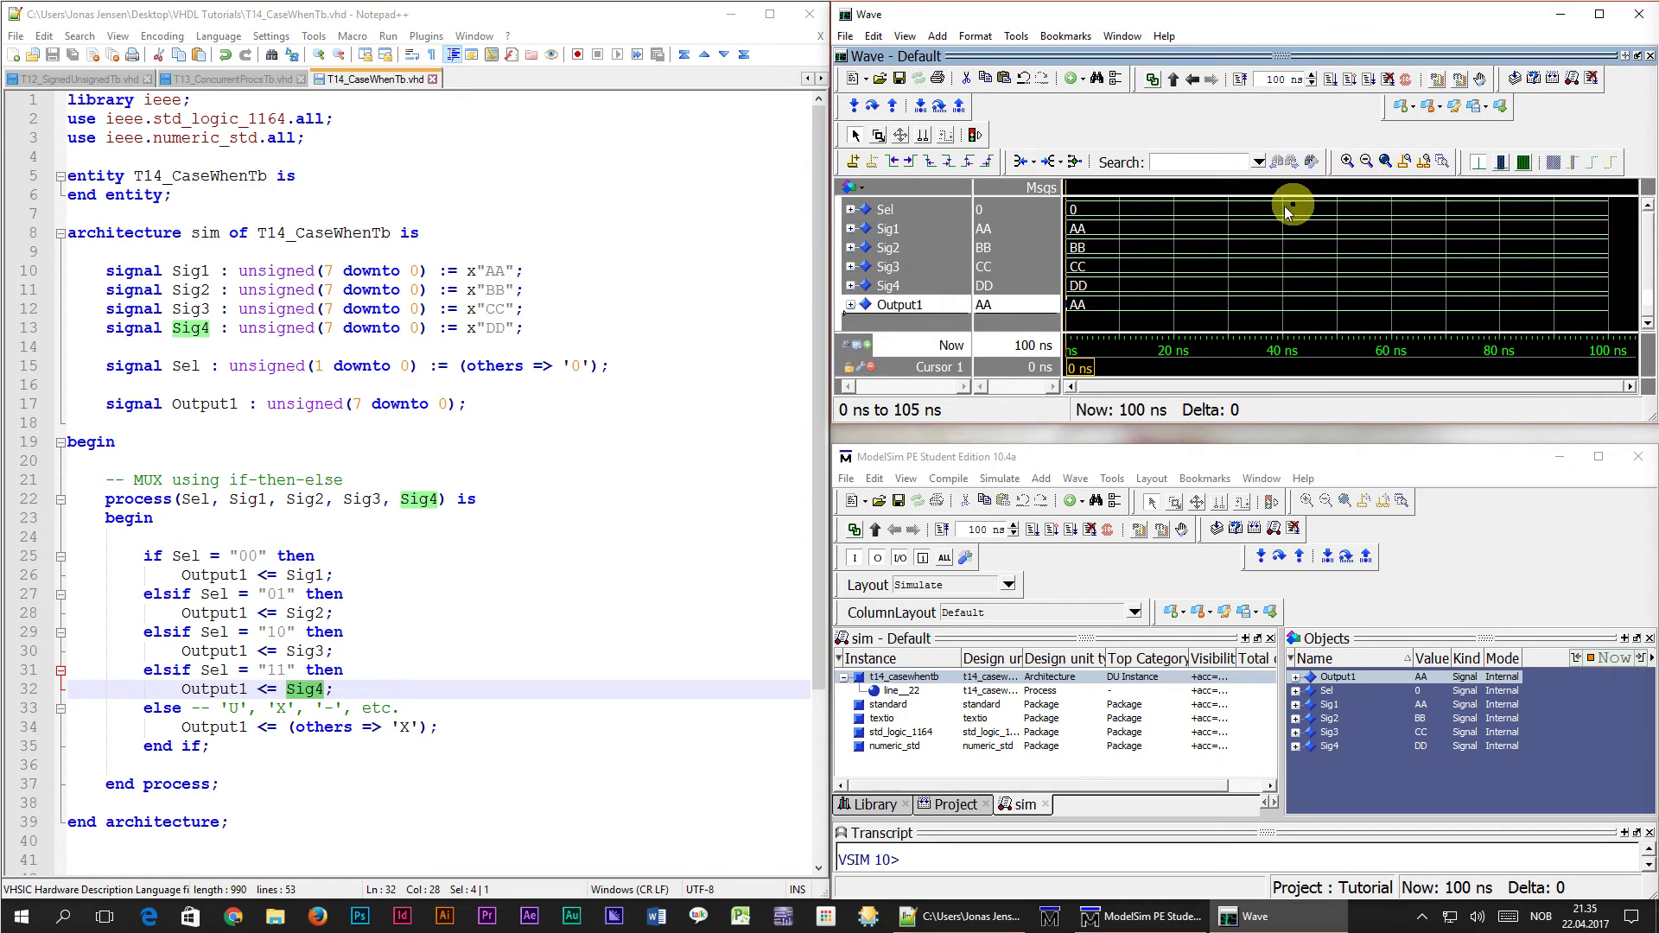
click(1148, 307)
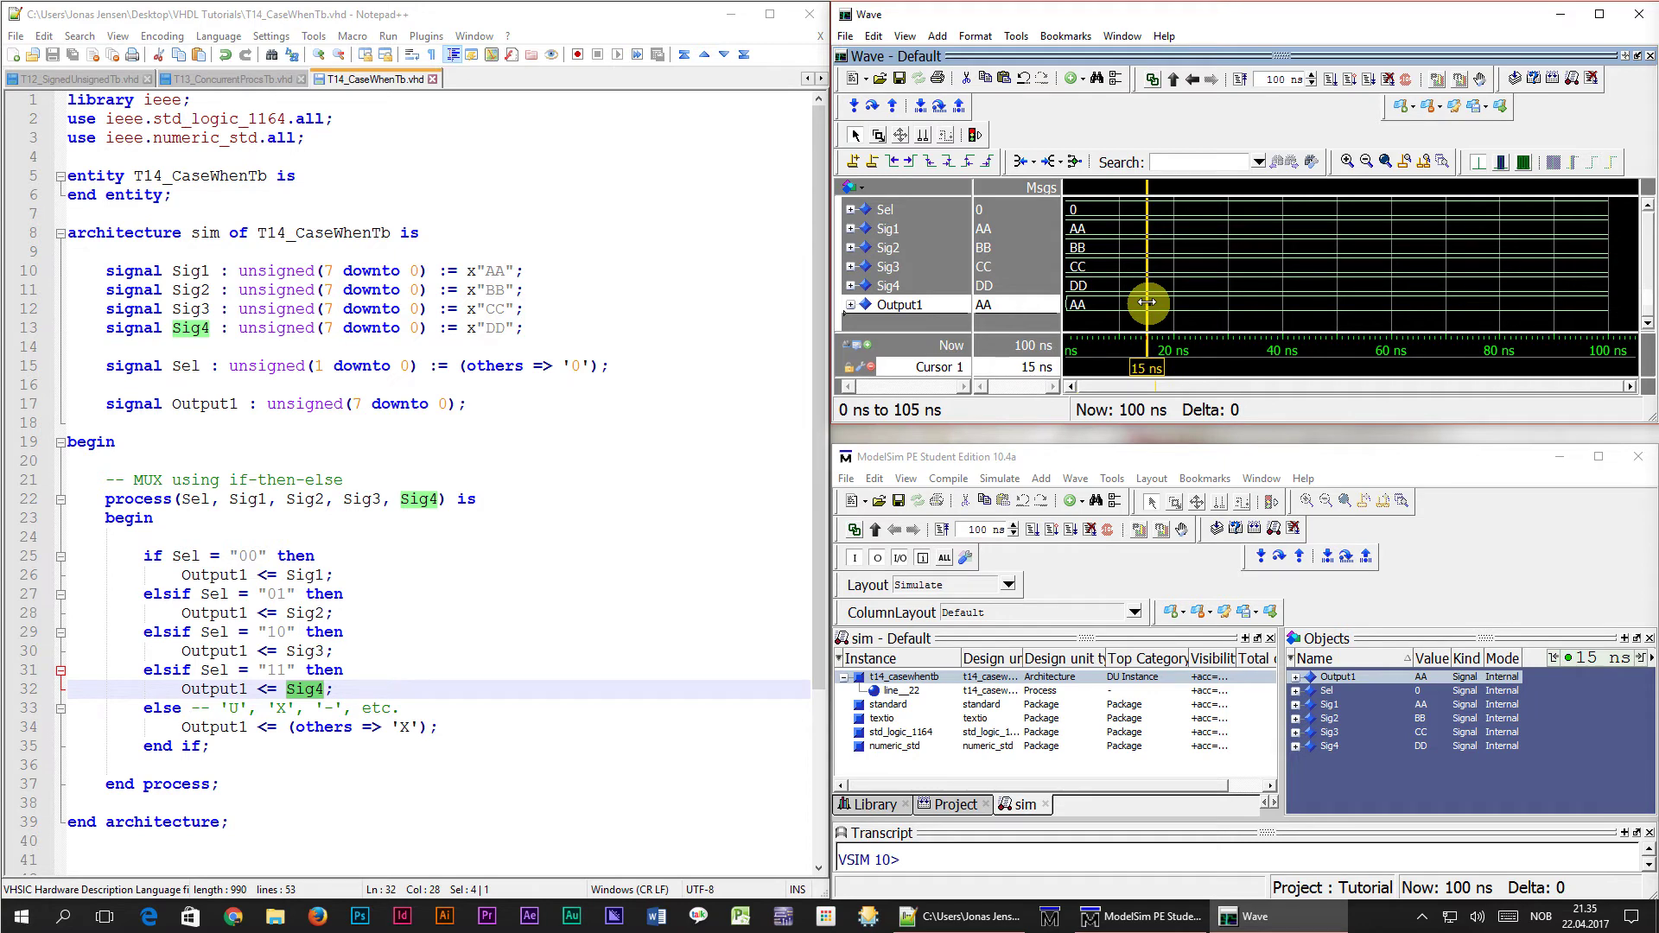
click(1126, 211)
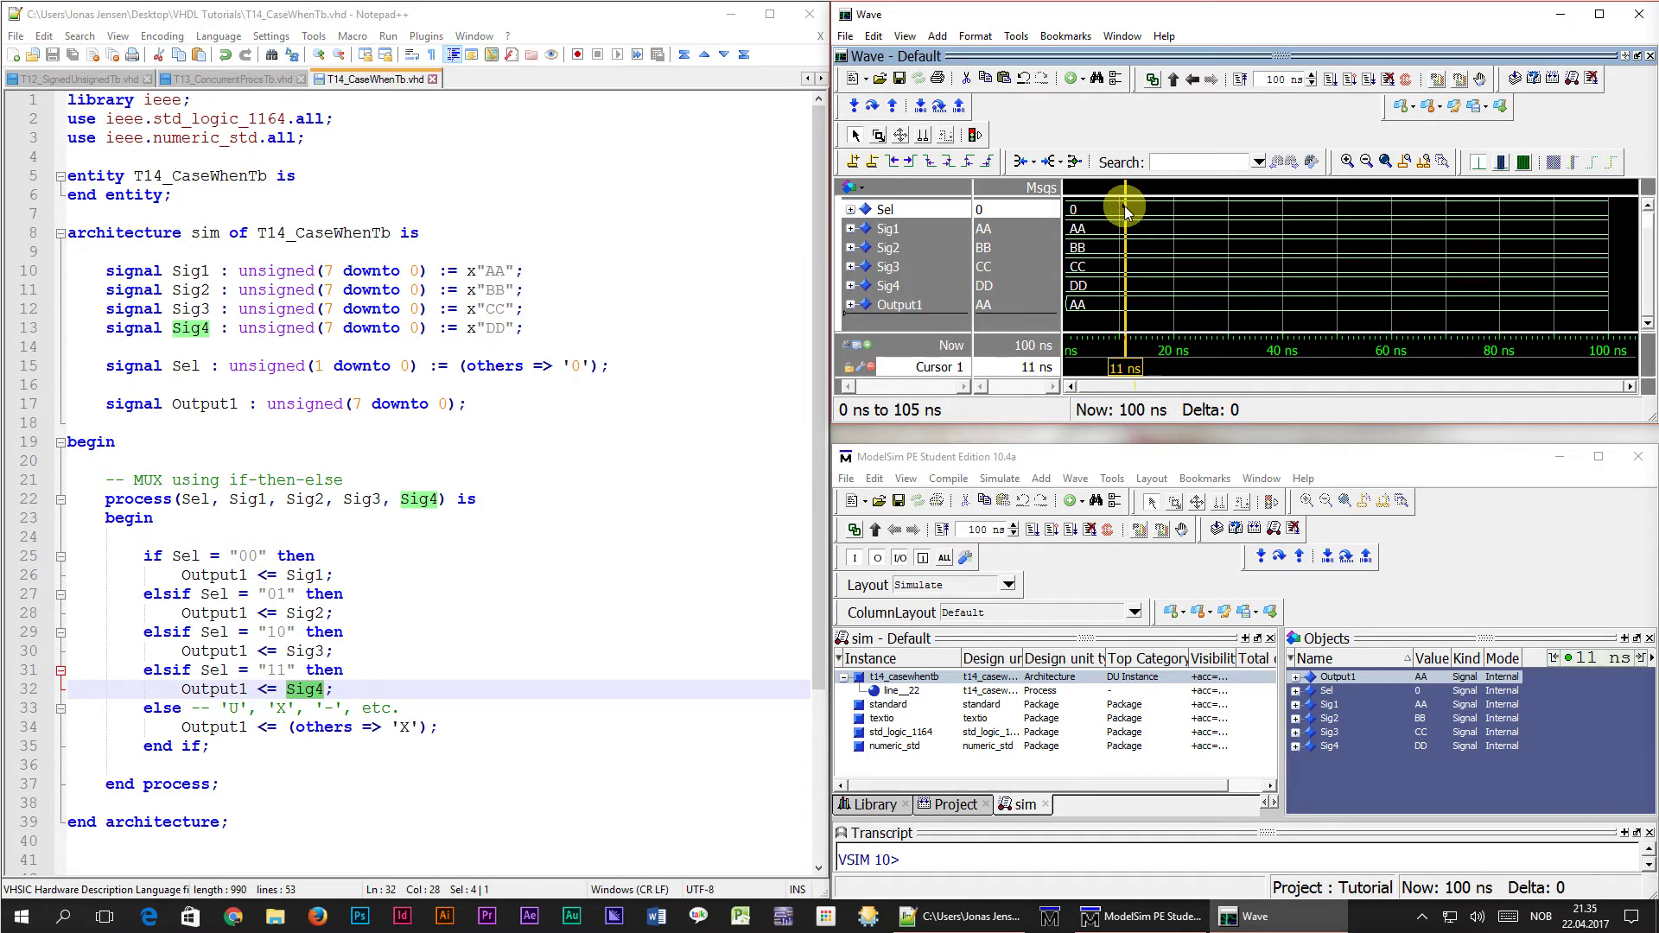
Step: Relate the first if branch (Sig1) to the AA value on the Output1 waveform
drag(313, 556, 191, 556)
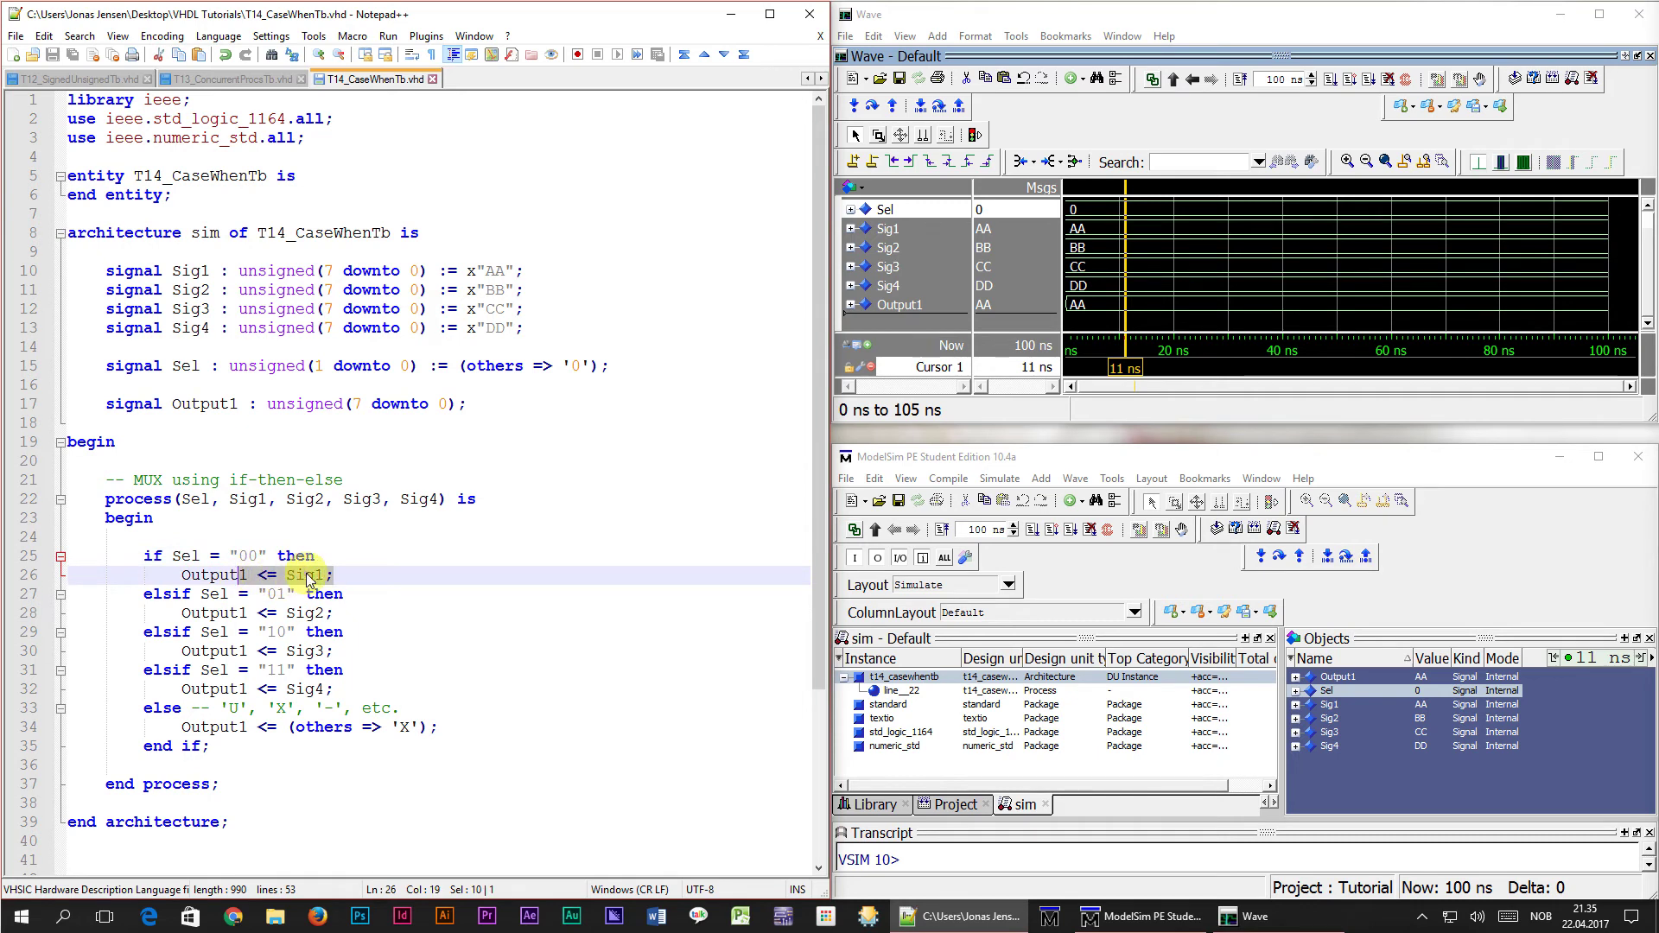
drag(287, 574, 333, 574)
click(1128, 228)
click(1129, 306)
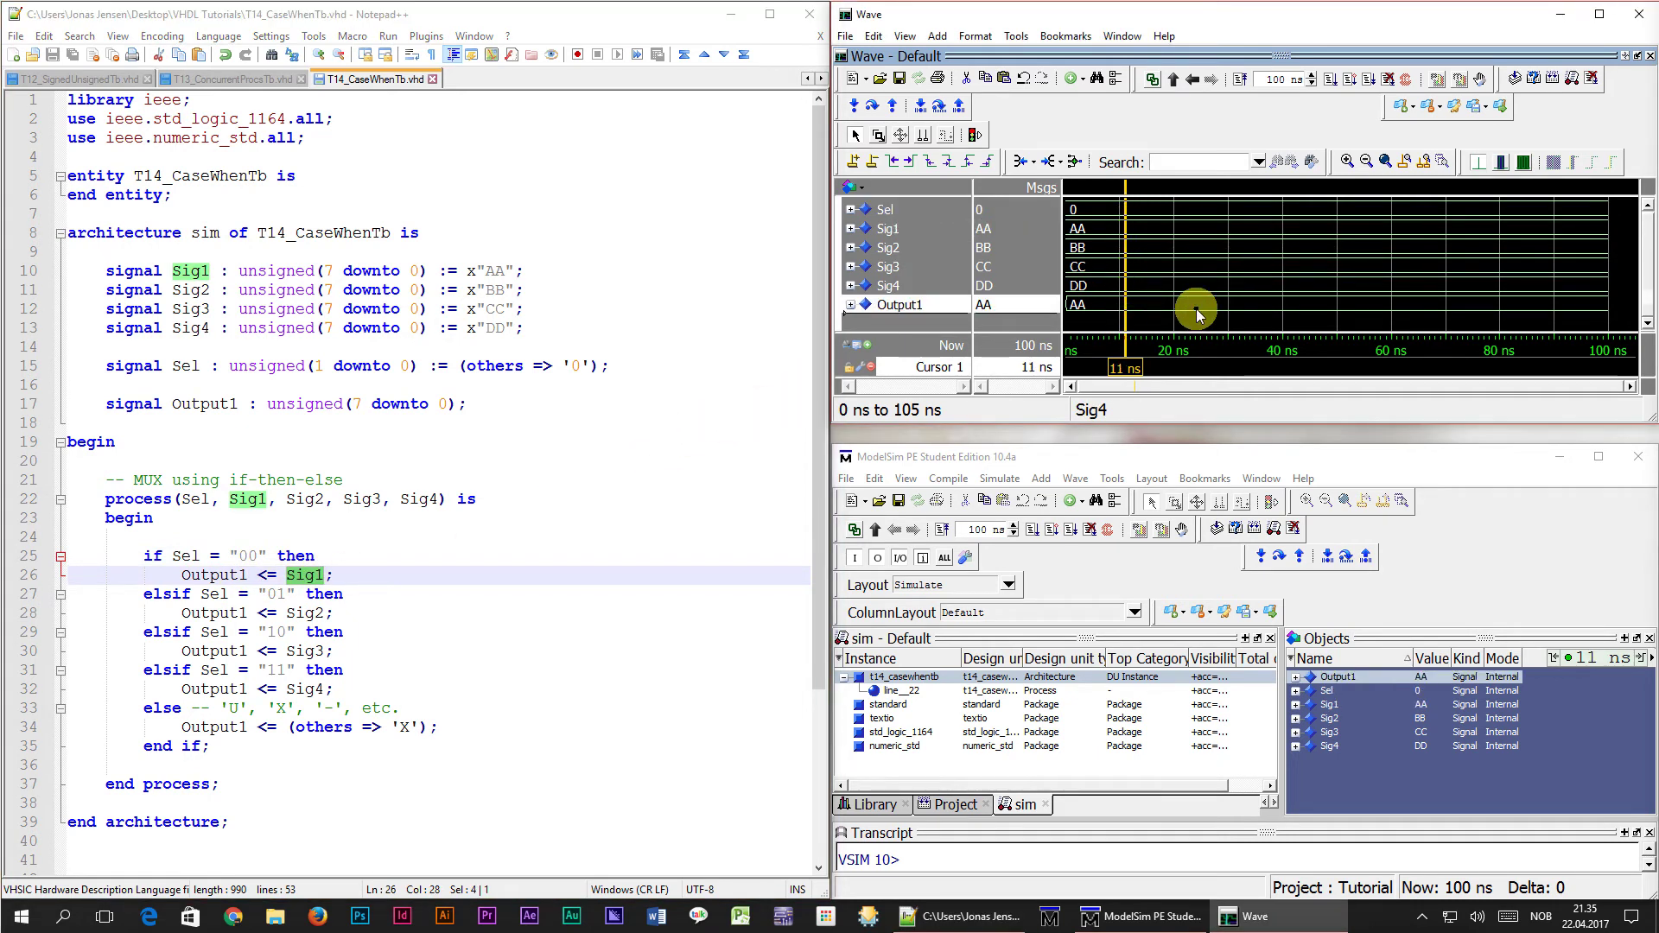
Step: Start a stimuli process with a comment, wait for 10 ns and Sel <= Sel + 1
click(306, 449)
key(Return)
key(Return)
key(Tab)
text(-- Stimuli for th)
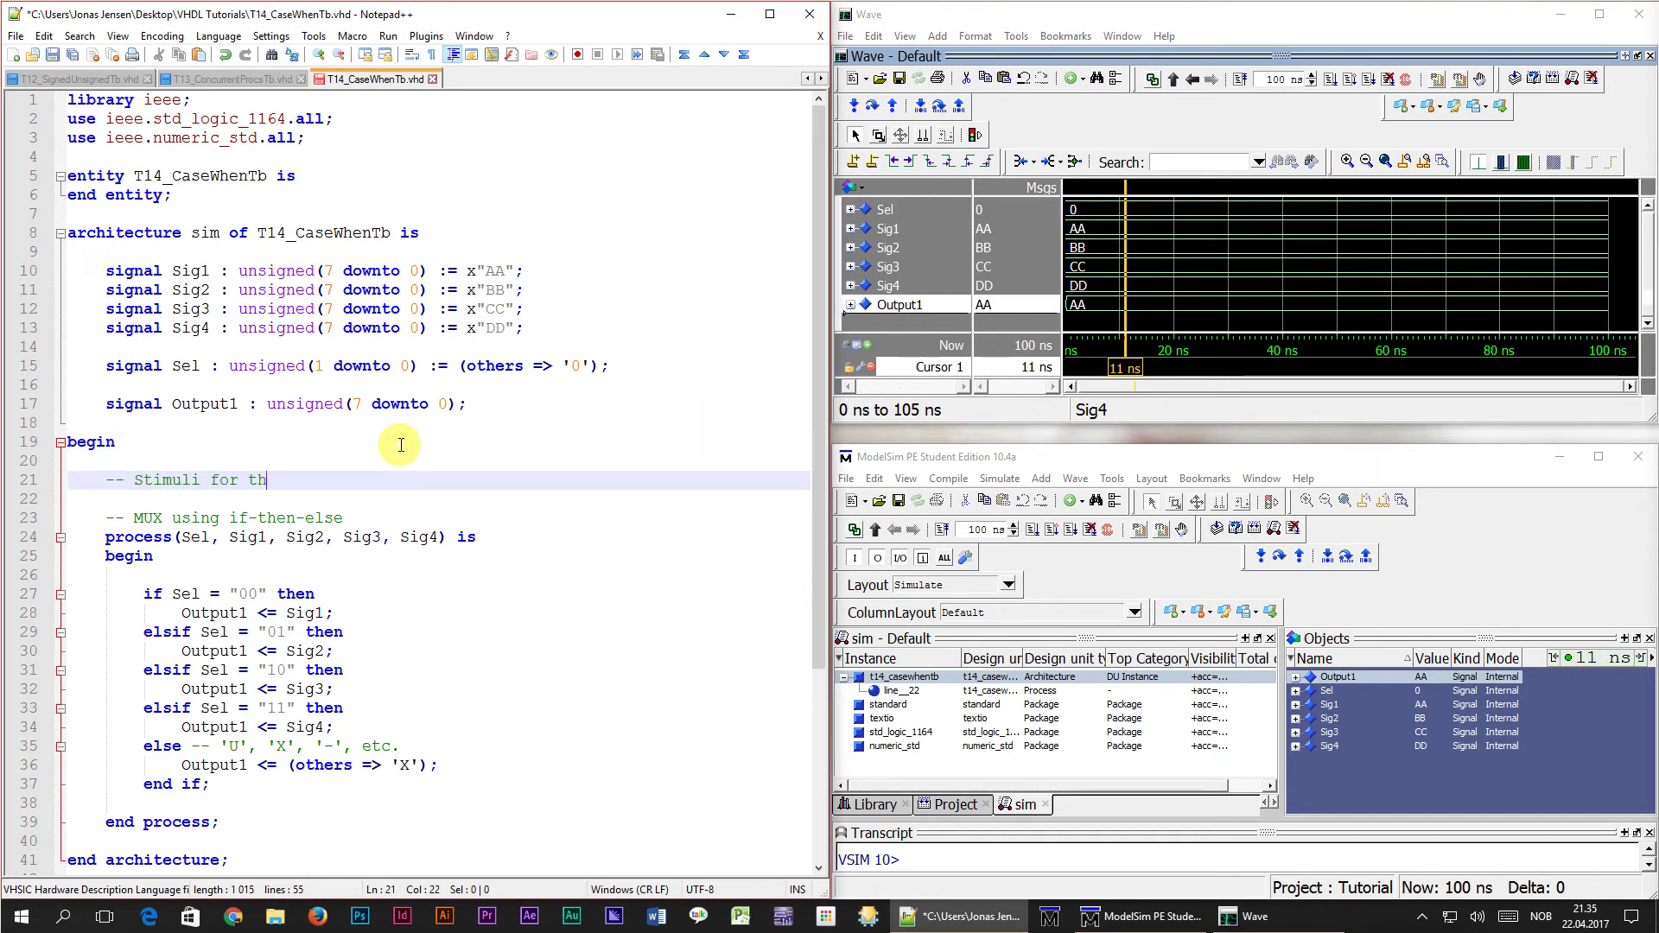
text(e selector signal)
key(Return)
text(process is)
key(Return)
text(begin)
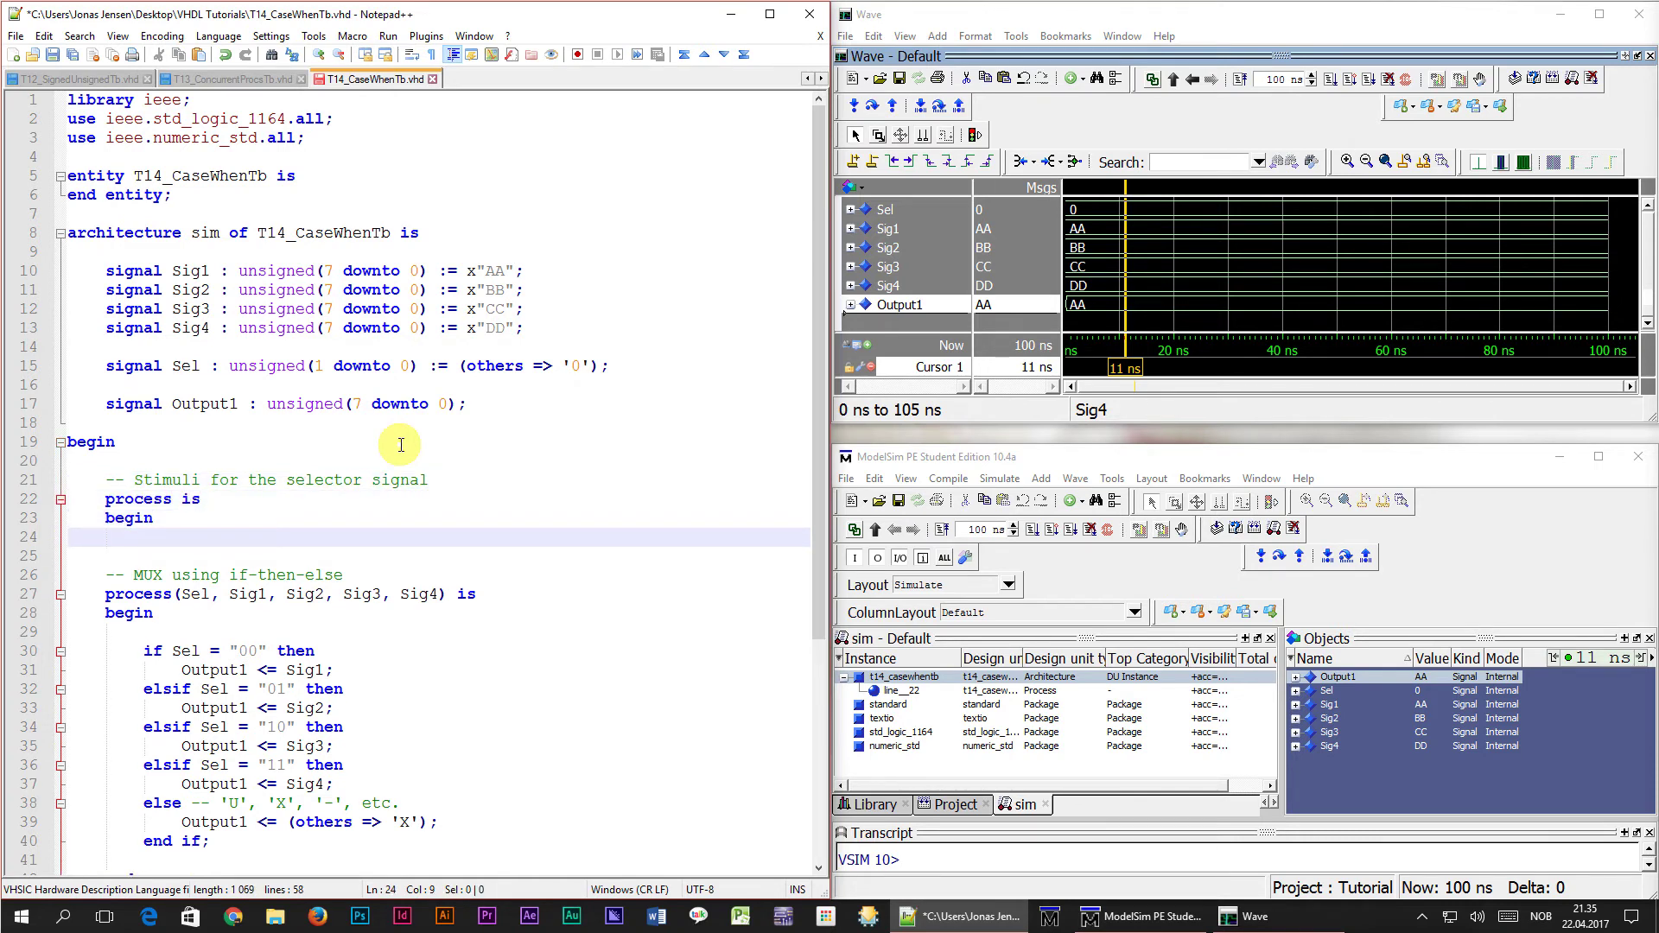
text(r 10 ns;)
key(Return)
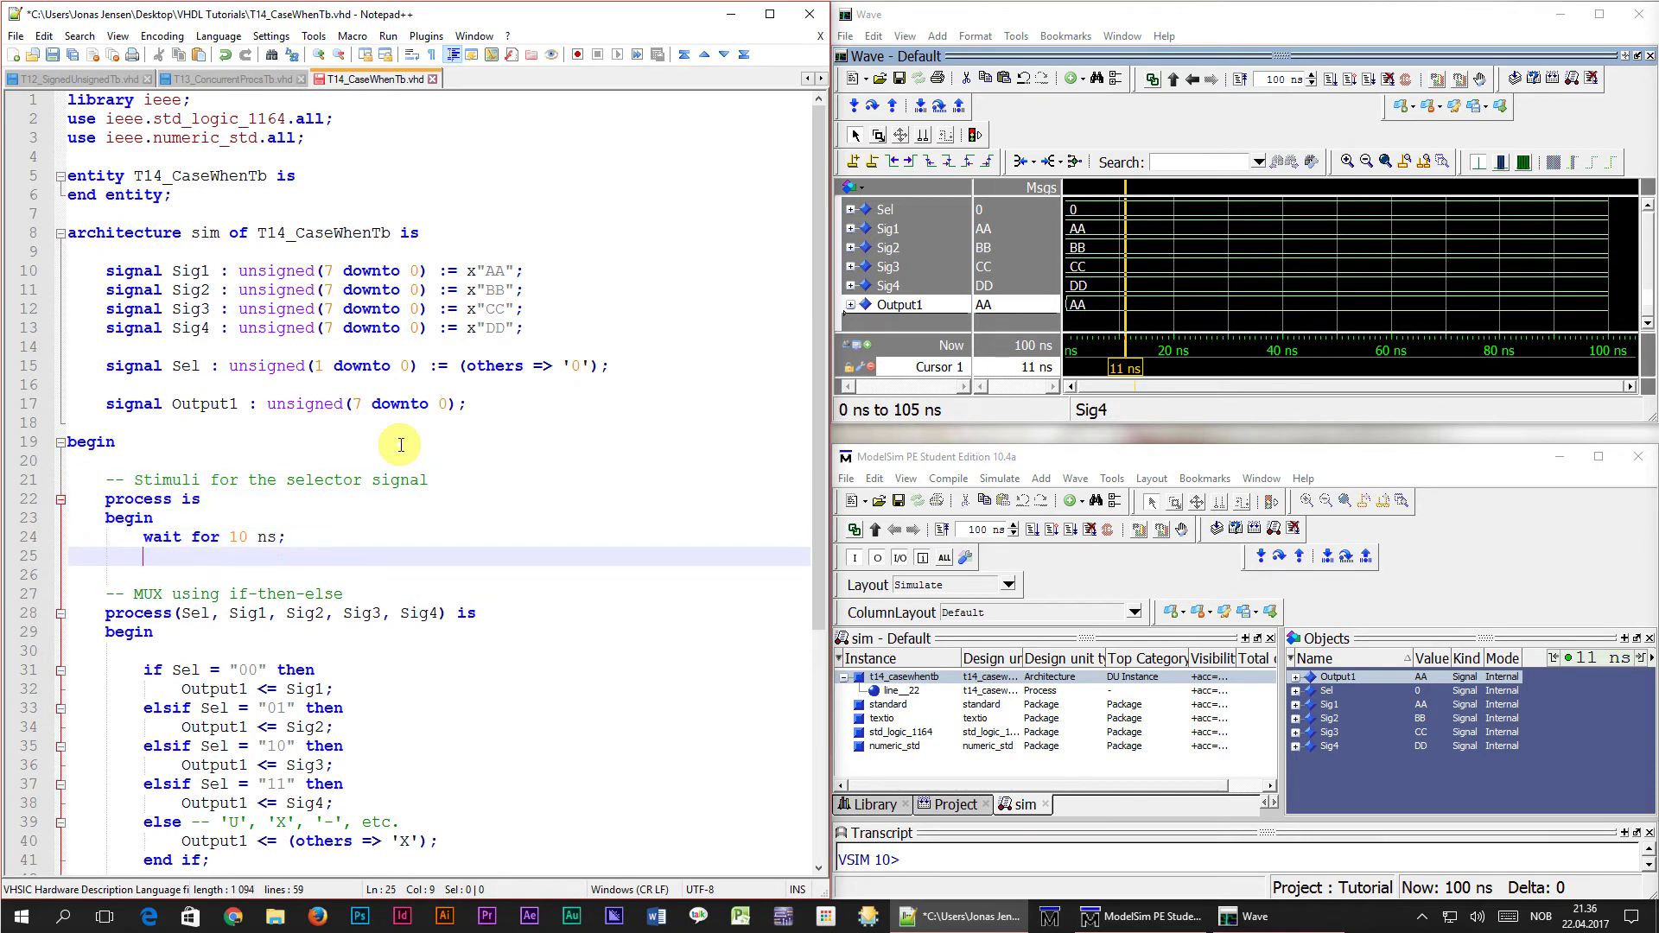
text(Sel)
text( <= Sel)
Step: Repeat the wait/increment pair four times, then add Sel <= "UU", wait; and end process;
key(shift+Up)
key(shift+Home)
key(ctrl+c)
key(Return)
key(ctrl+v)
key(Return)
key(ctrl+v)
key(Return)
key(ctrl+v)
key(Return)
key(ctrl+v)
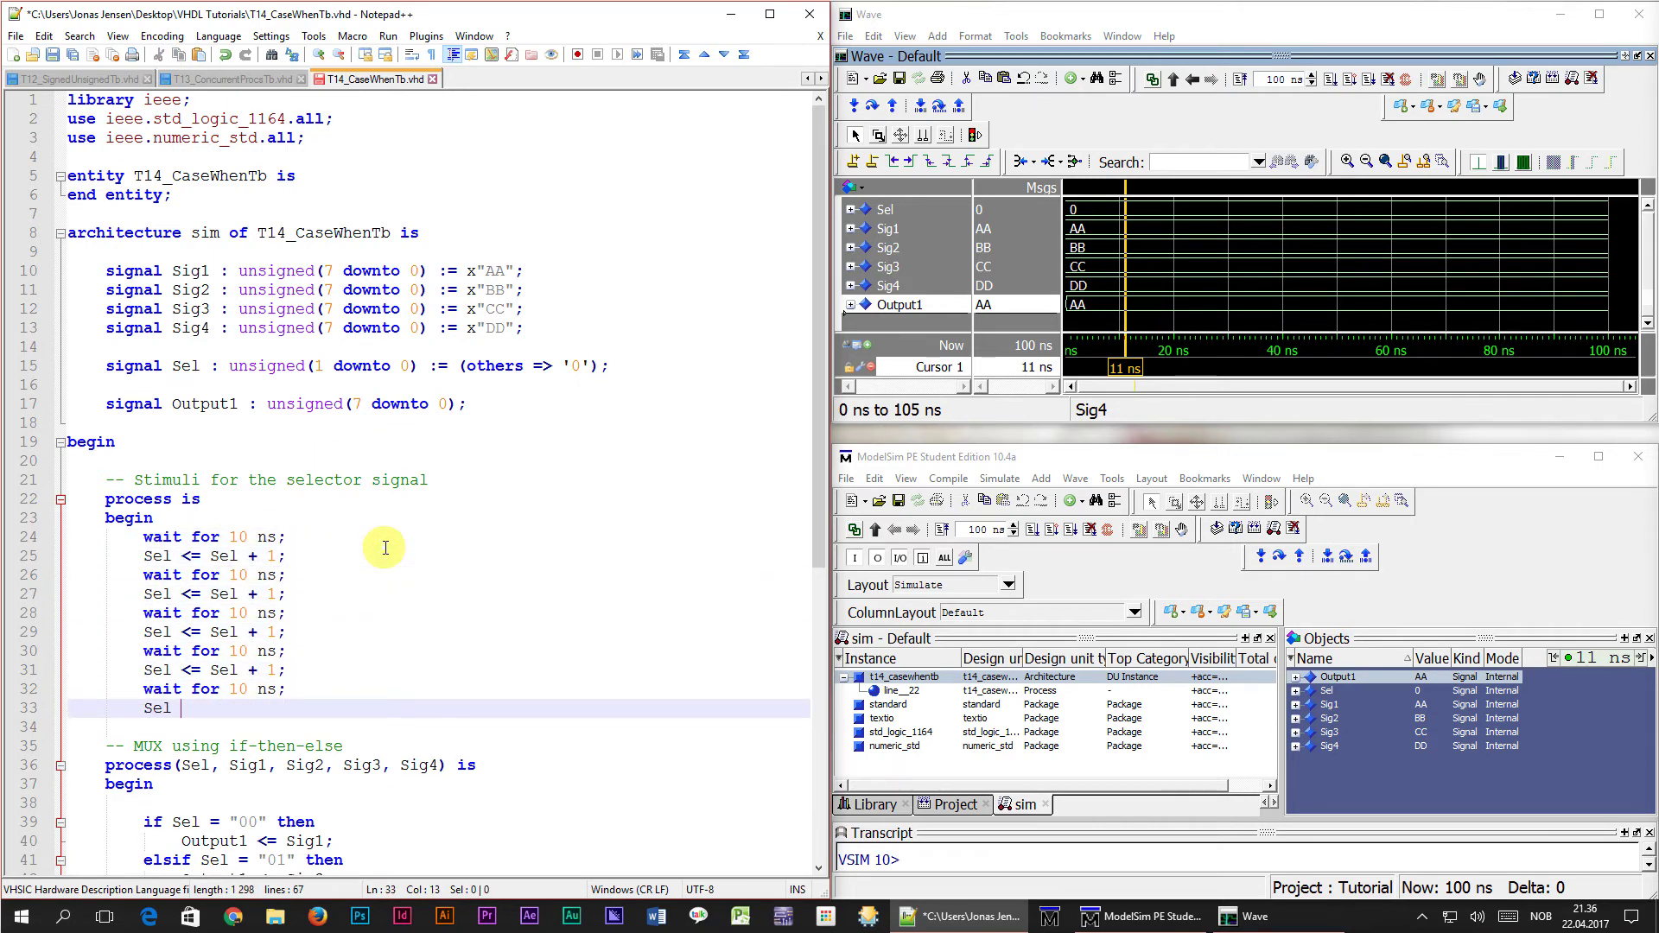
key(BackSpace)
key(BackSpace)
key(BackSpace)
text("UU";)
key(Return)
text(wait;)
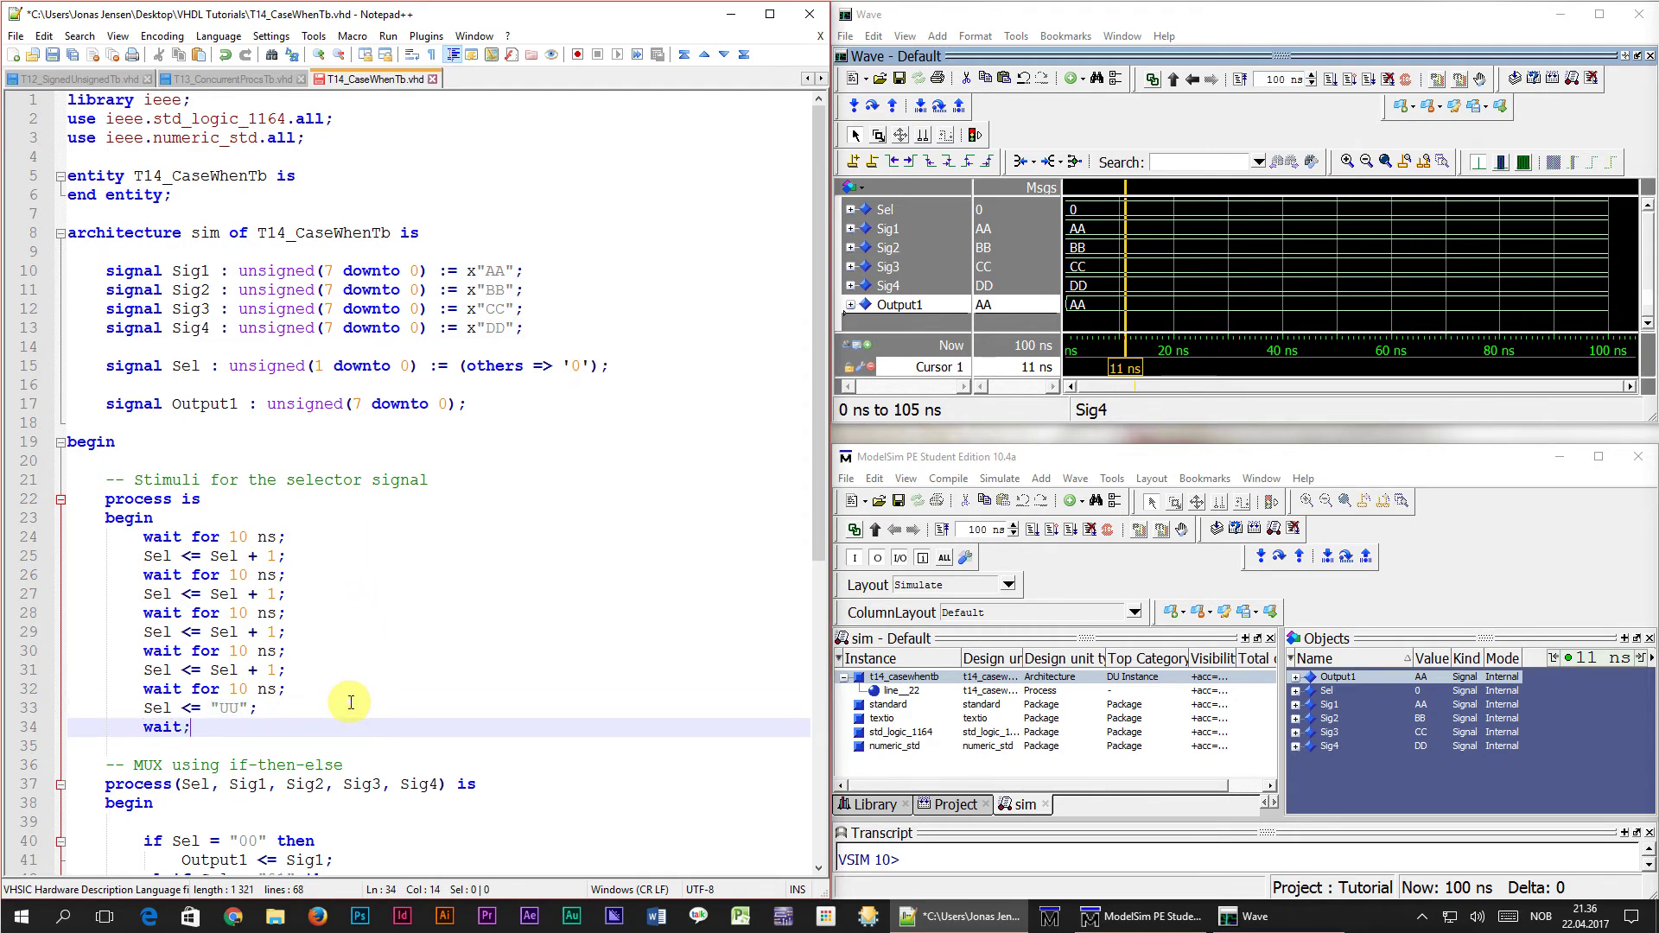
key(Return)
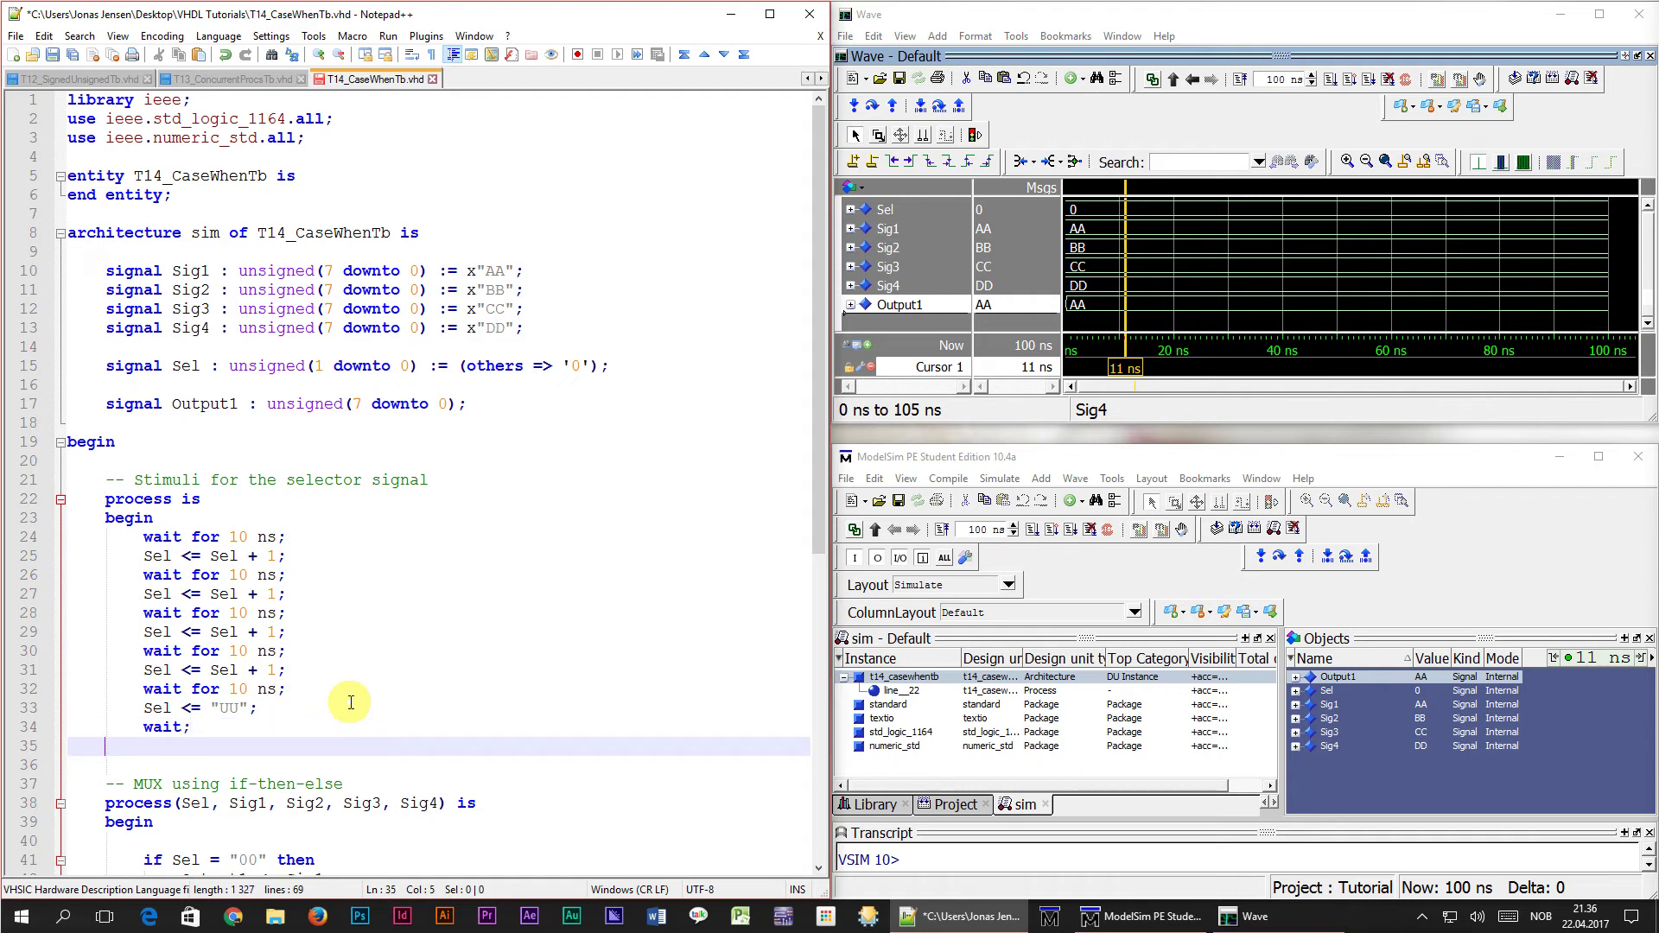
text(end process;)
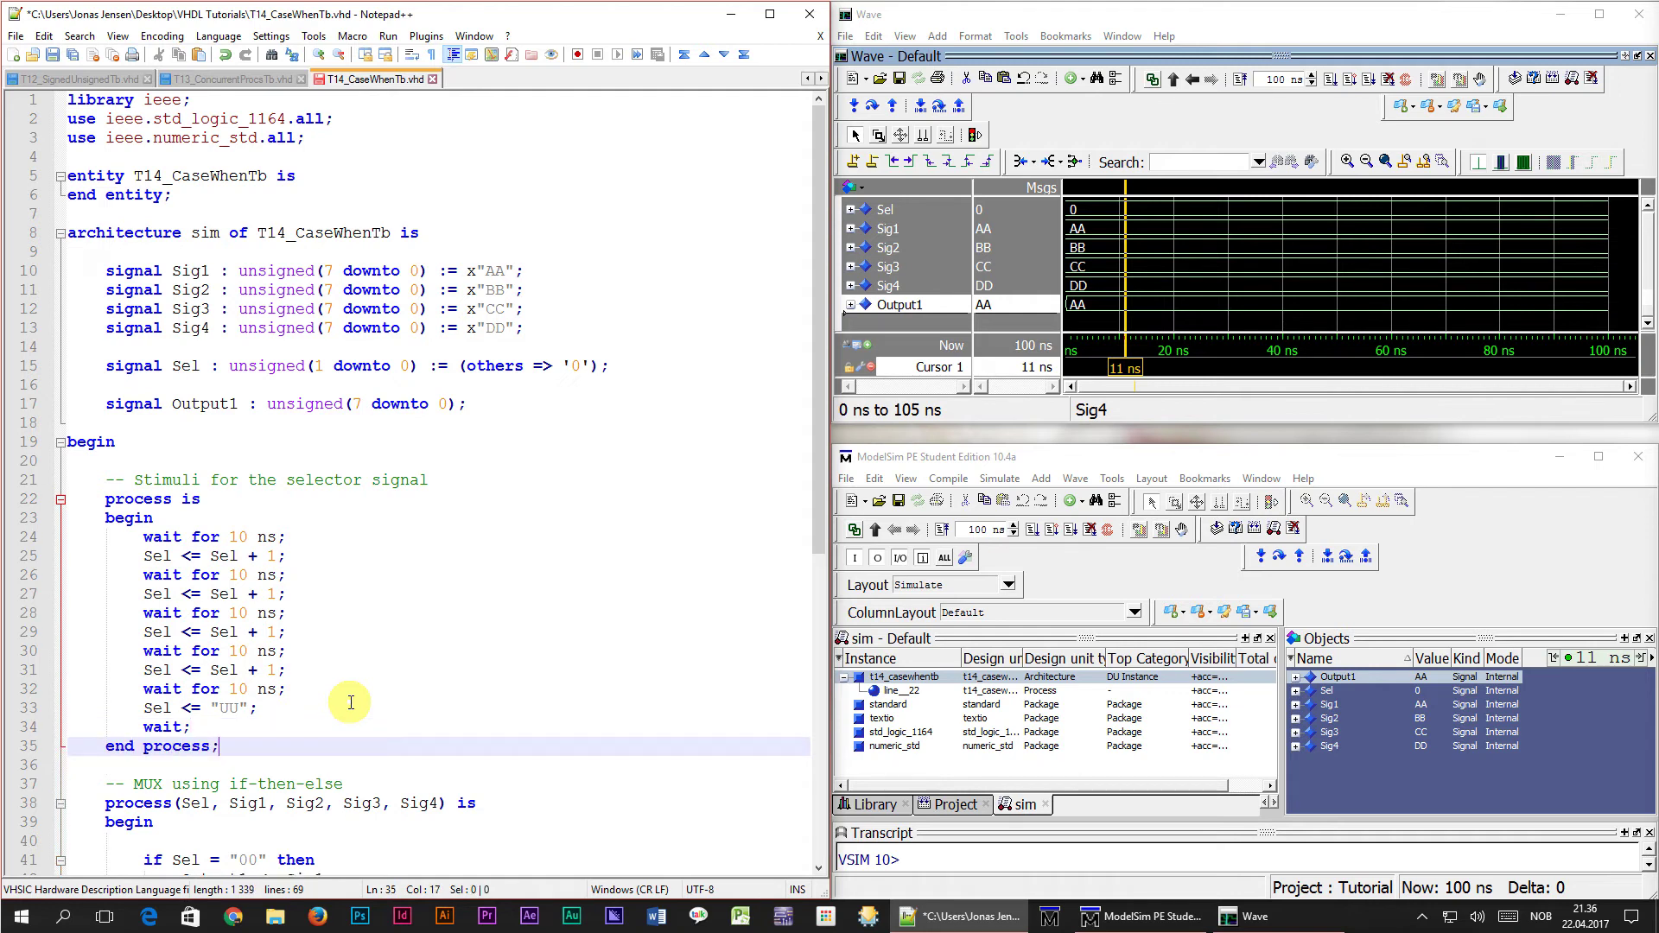
scroll(350, 701, down, 5)
Step: Save and rerun the simulation, moving the cursor to 7, 47 and 66 ns
key(ctrl+s)
click(1207, 527)
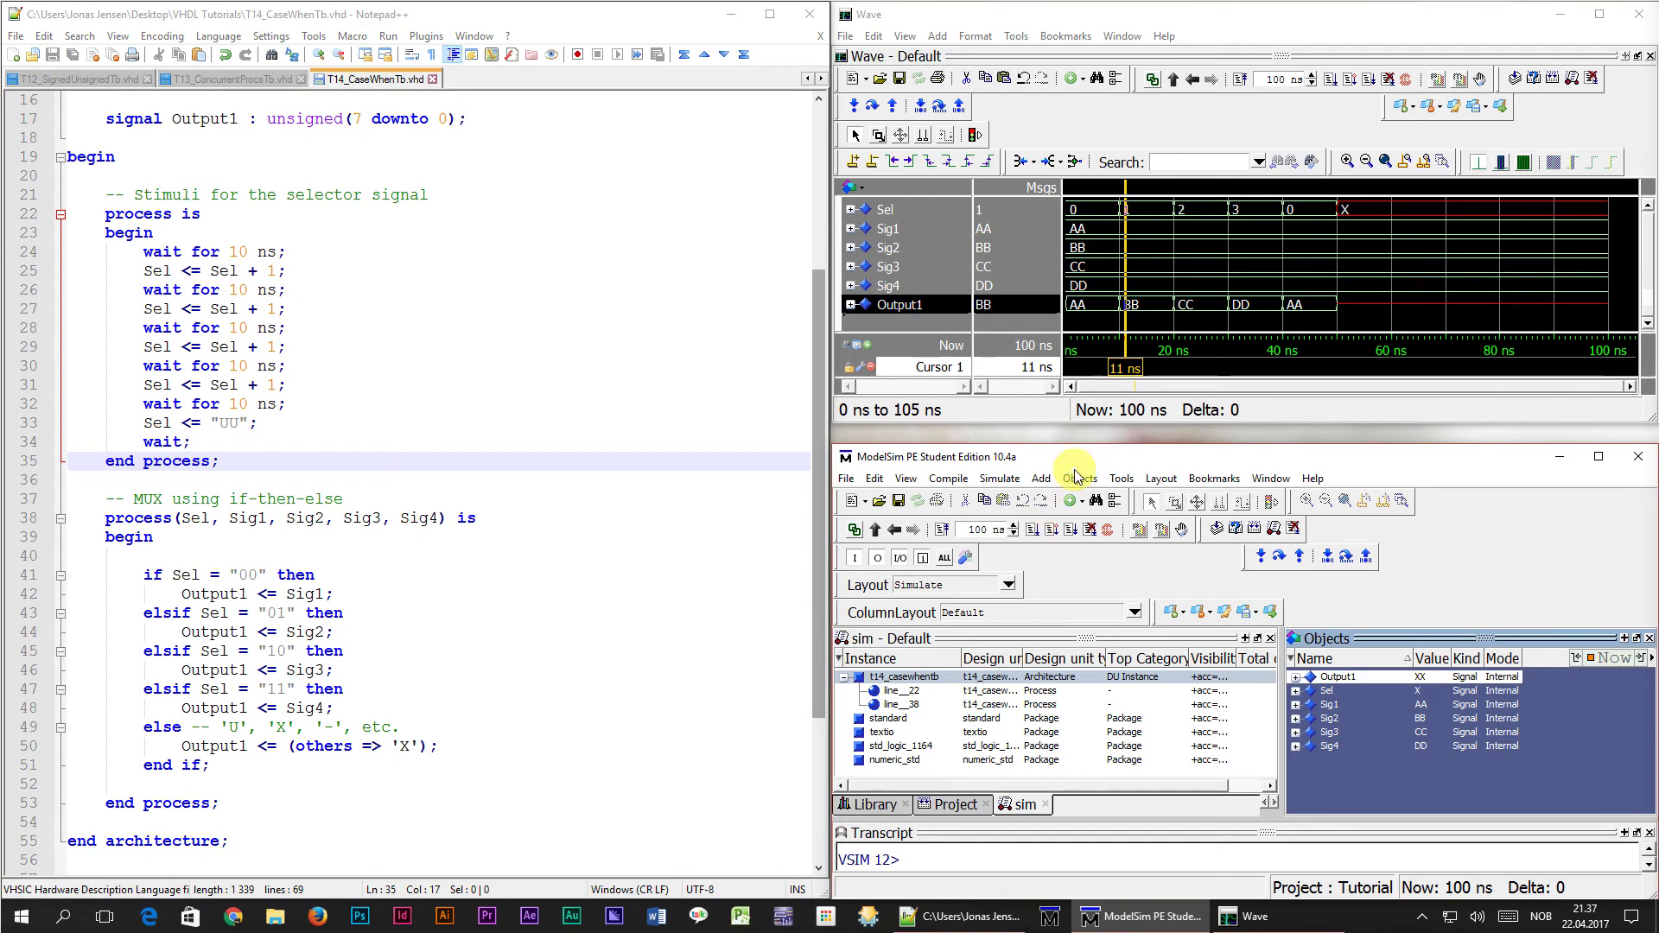
click(1104, 210)
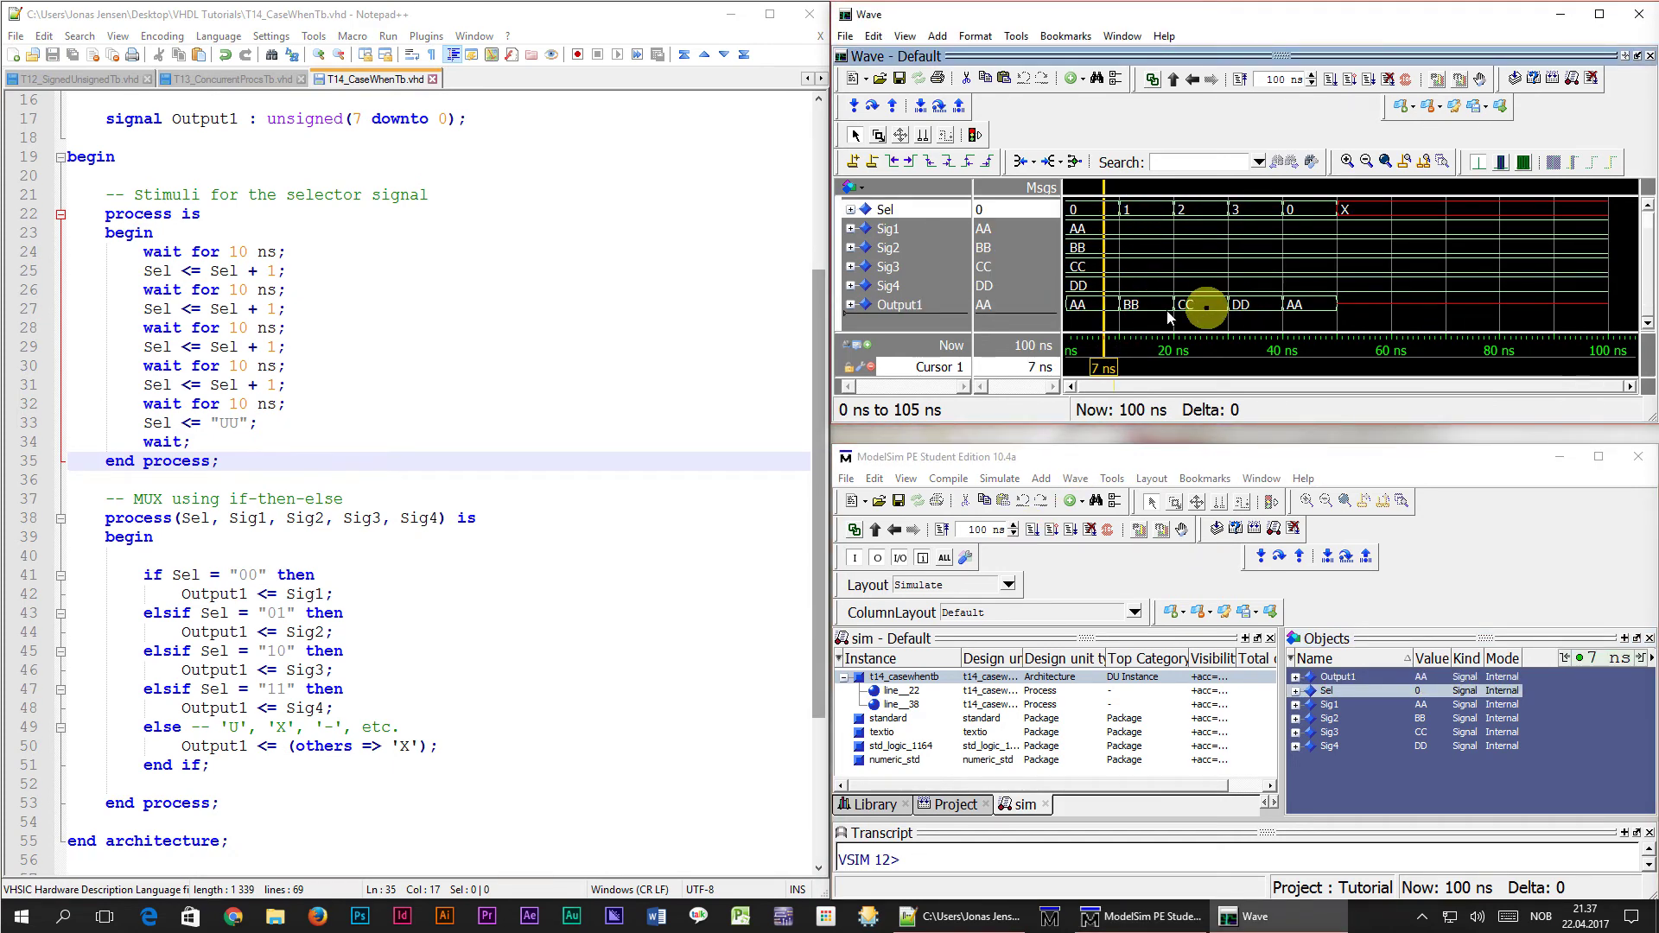
drag(1298, 308, 1321, 307)
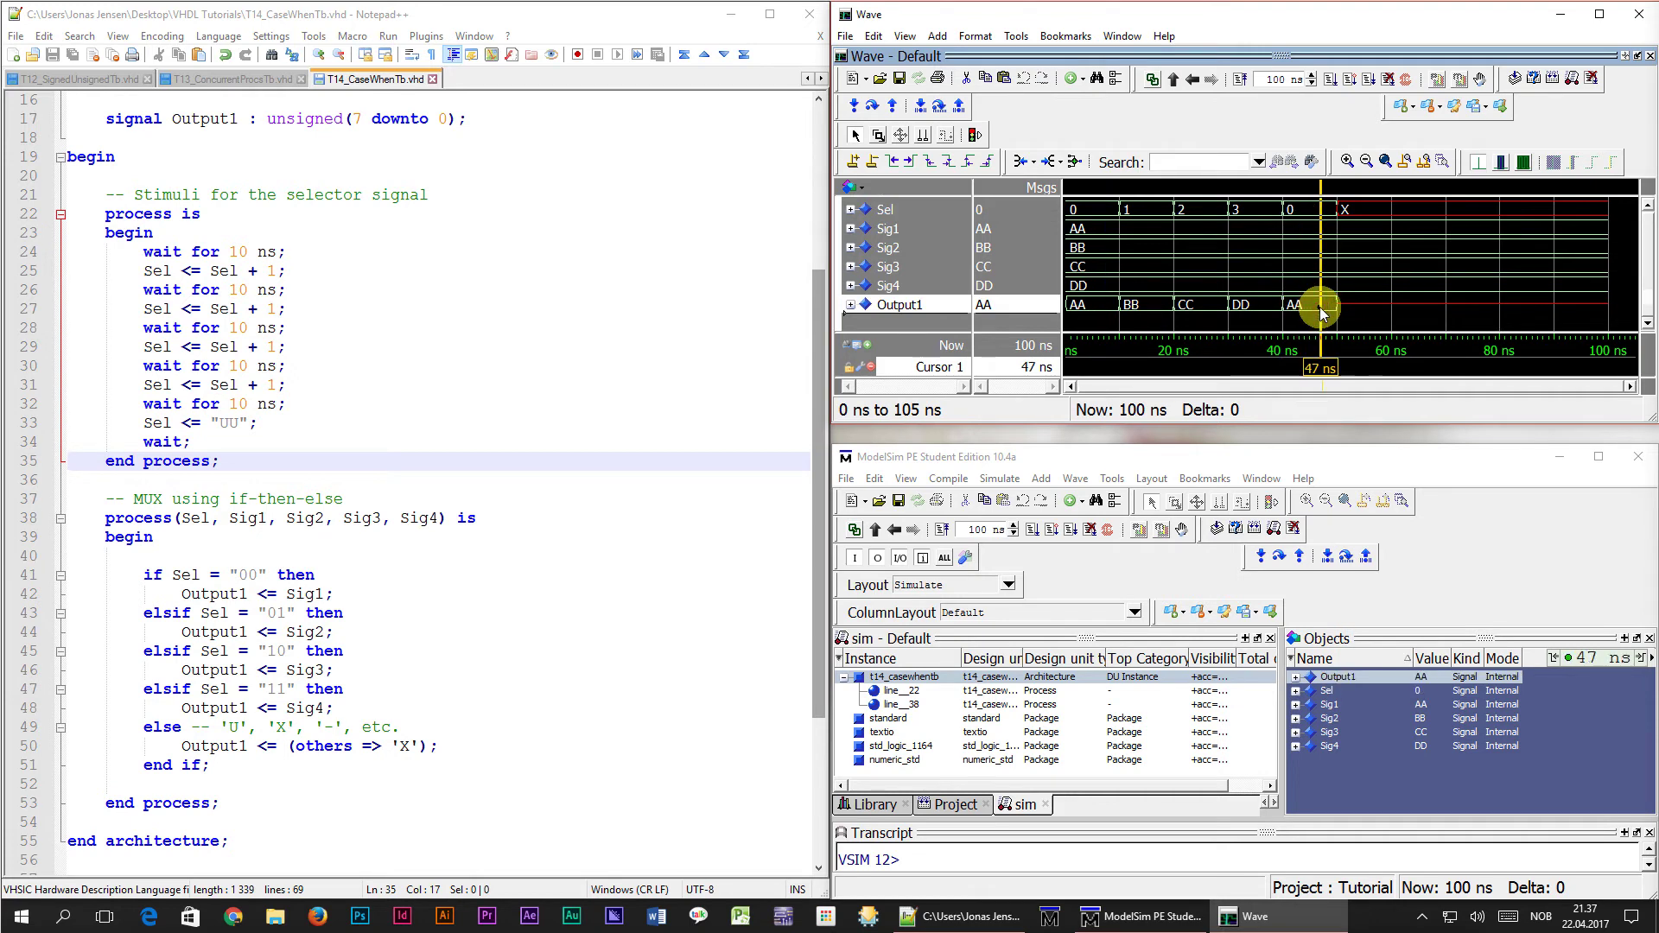
click(1425, 298)
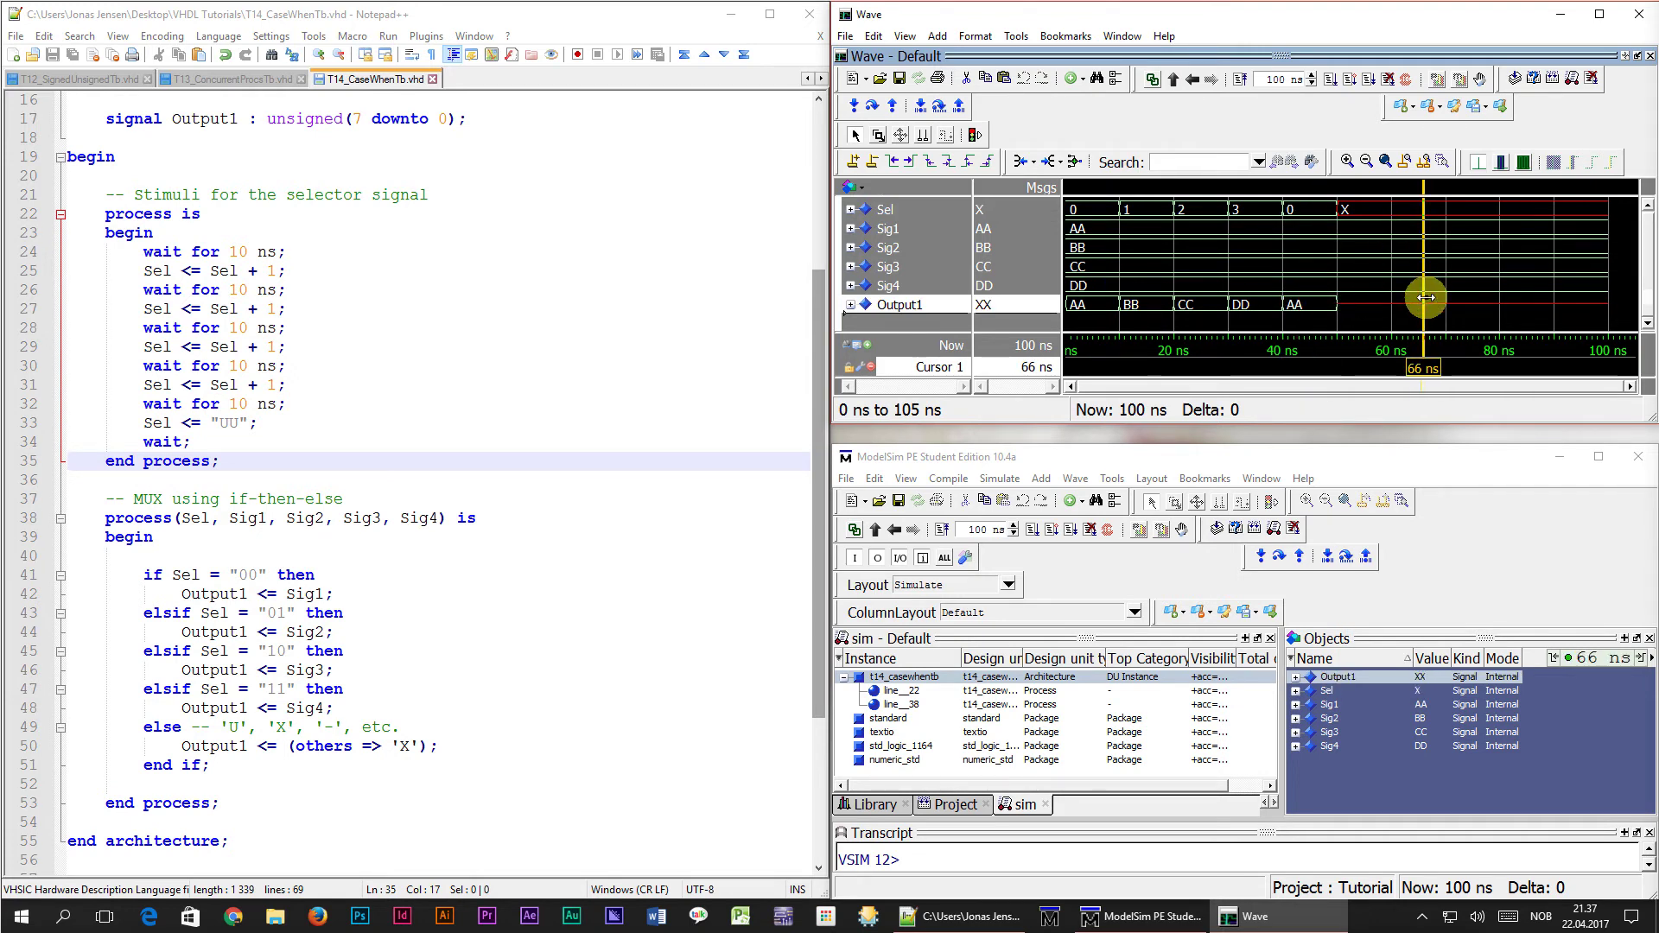
Step: Expand and collapse Sel and Output1 to inspect their individual bits
click(851, 211)
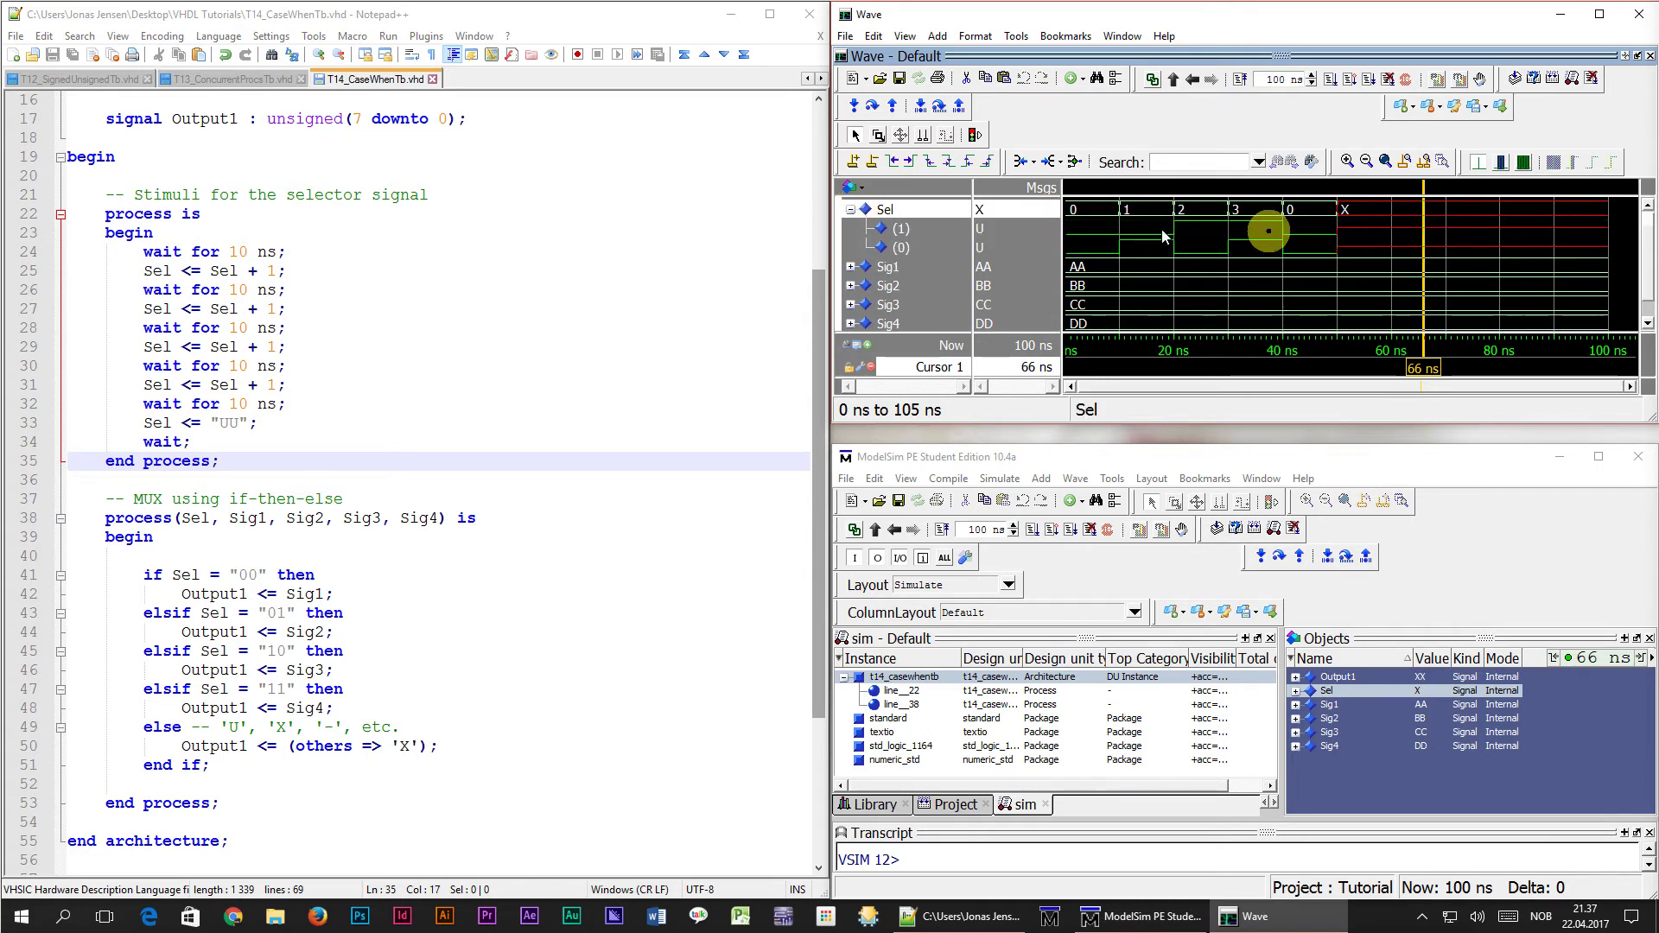
click(852, 210)
click(851, 304)
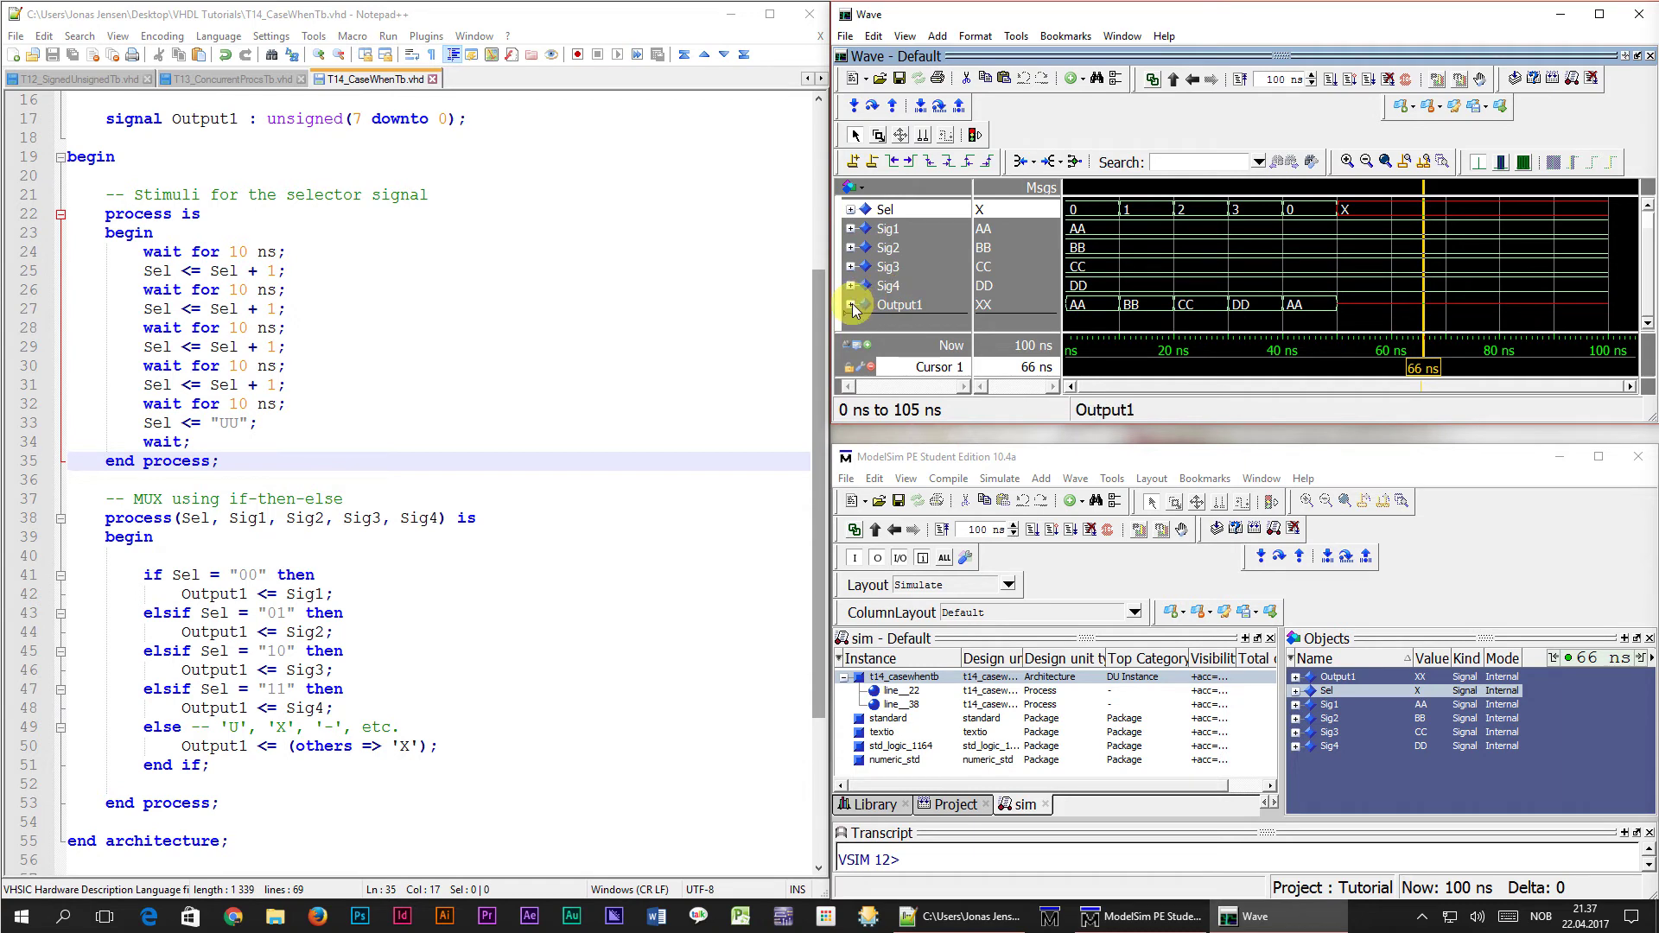
scroll(1419, 287, down, 3)
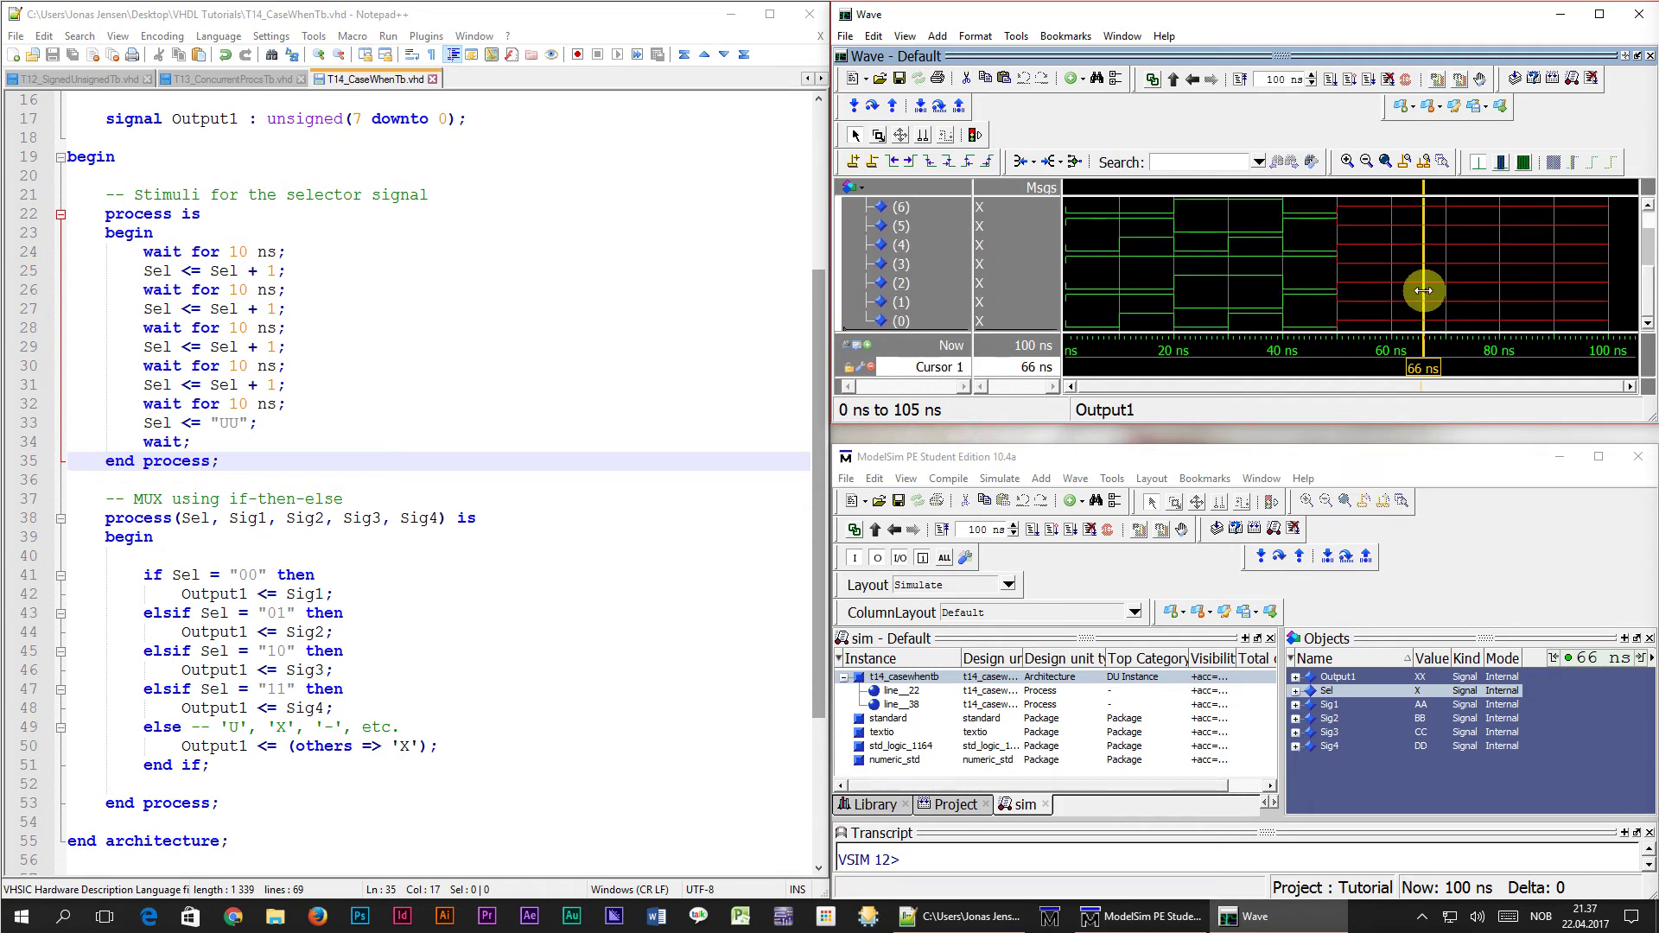
scroll(1391, 282, up, 3)
click(850, 306)
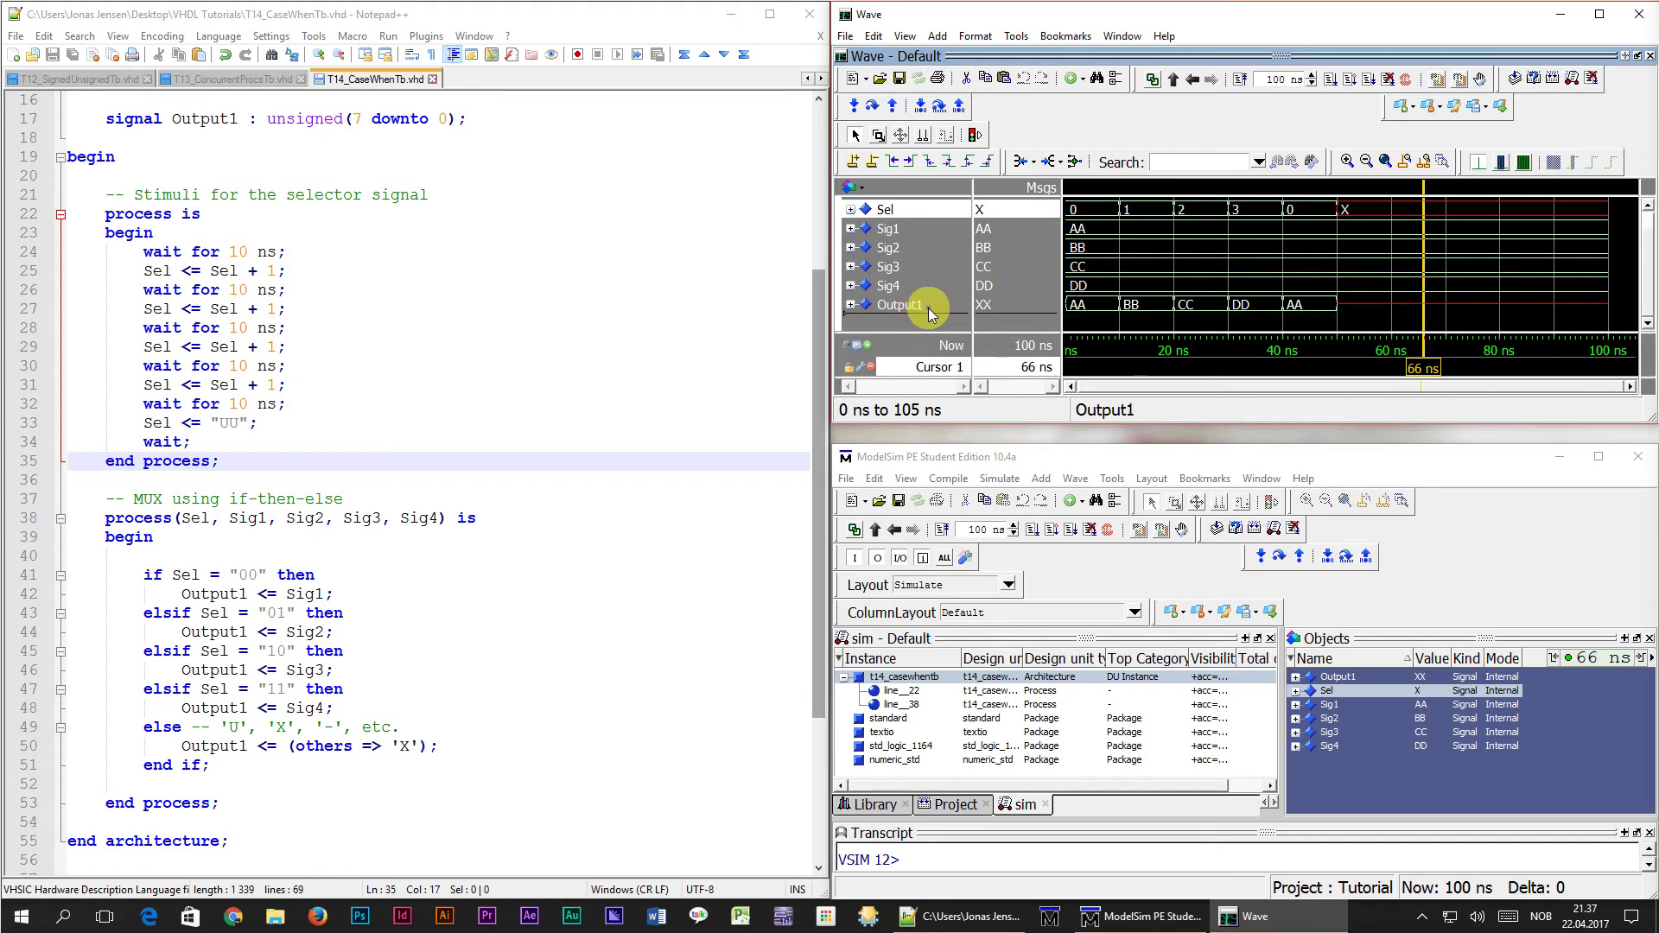
Step: Add a comment below the first MUX and paste its process header and begin
click(317, 785)
key(Return)
key(Return)
scroll(382, 704, down, 5)
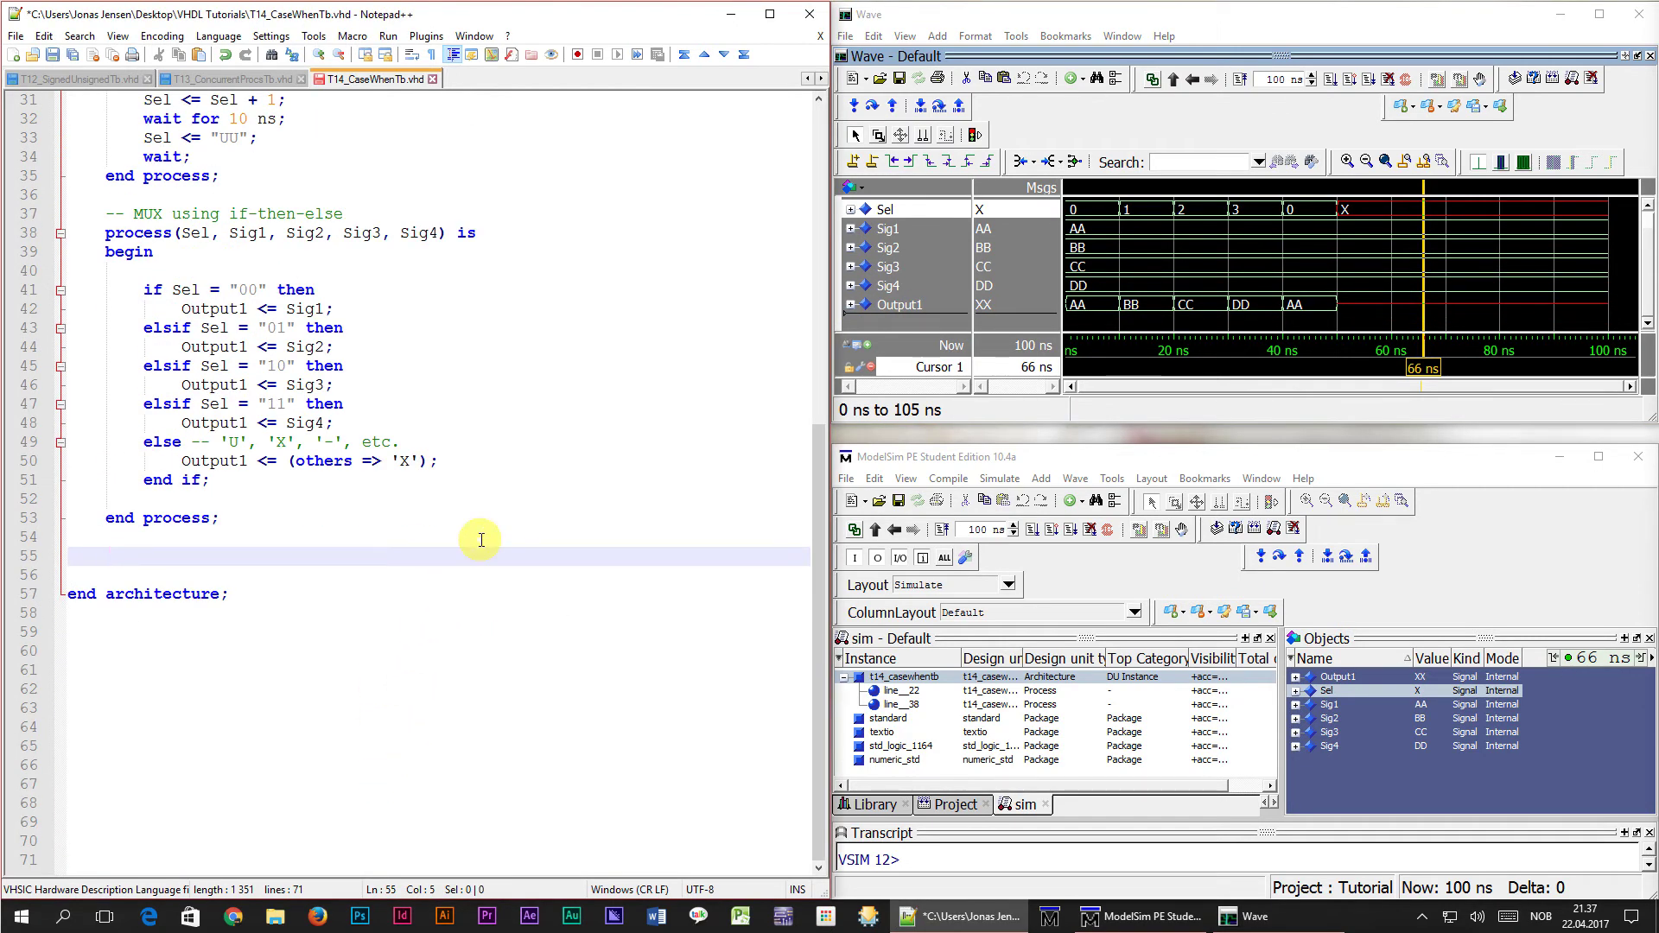
text(-- Equivalent MUX using a case statement)
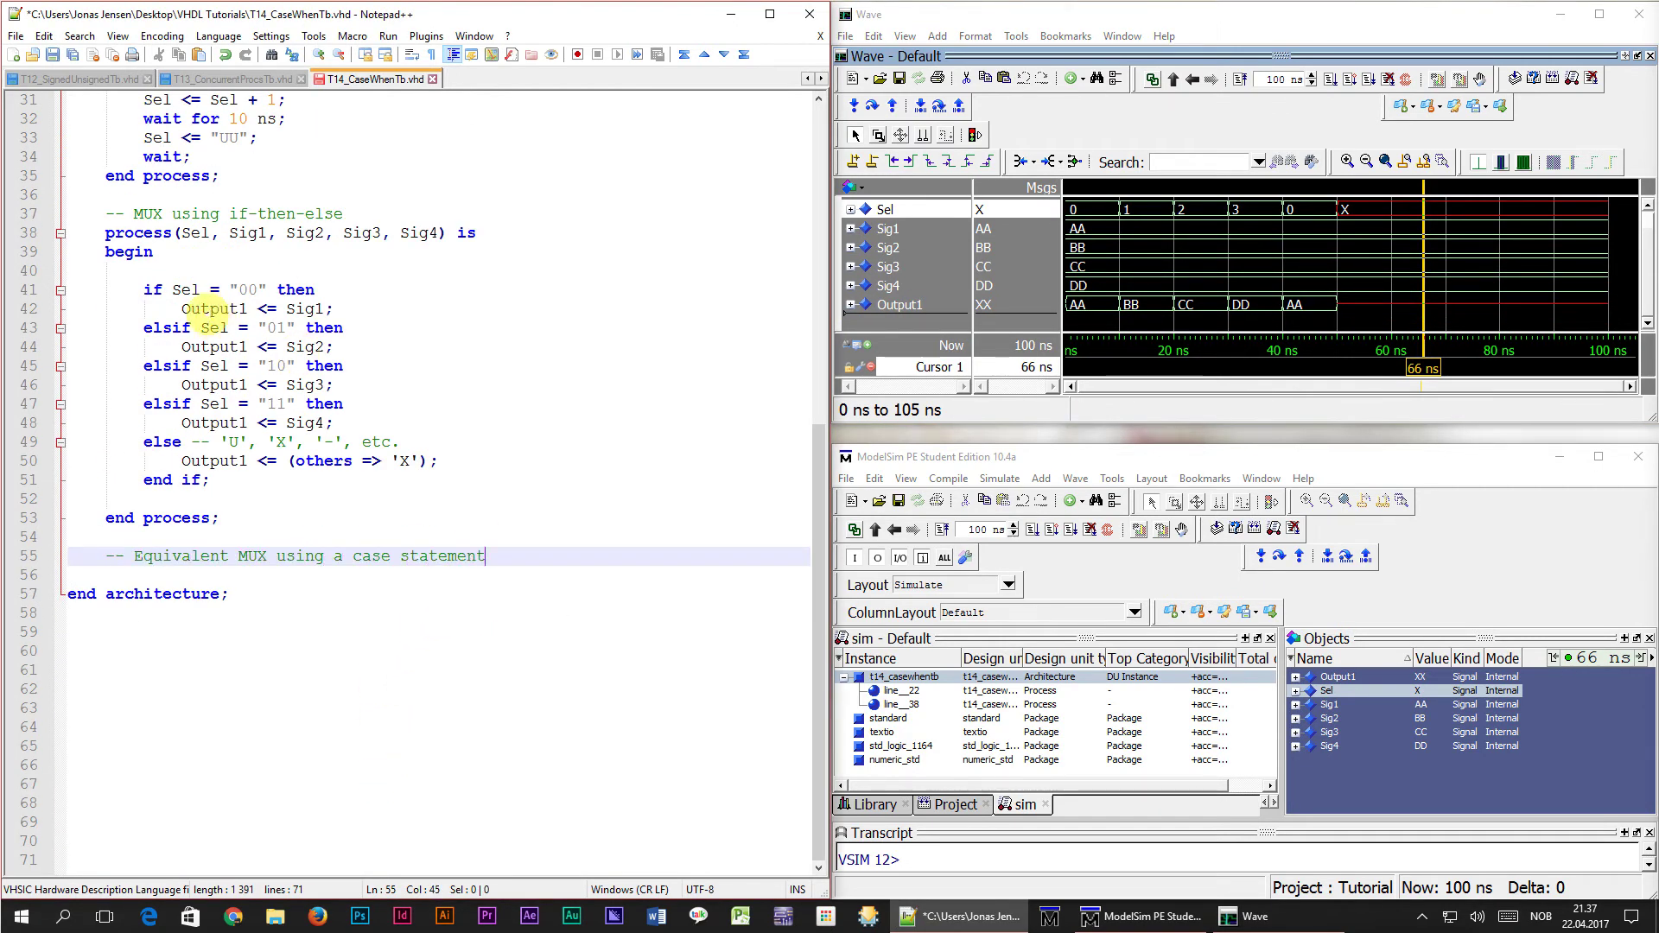
click(108, 232)
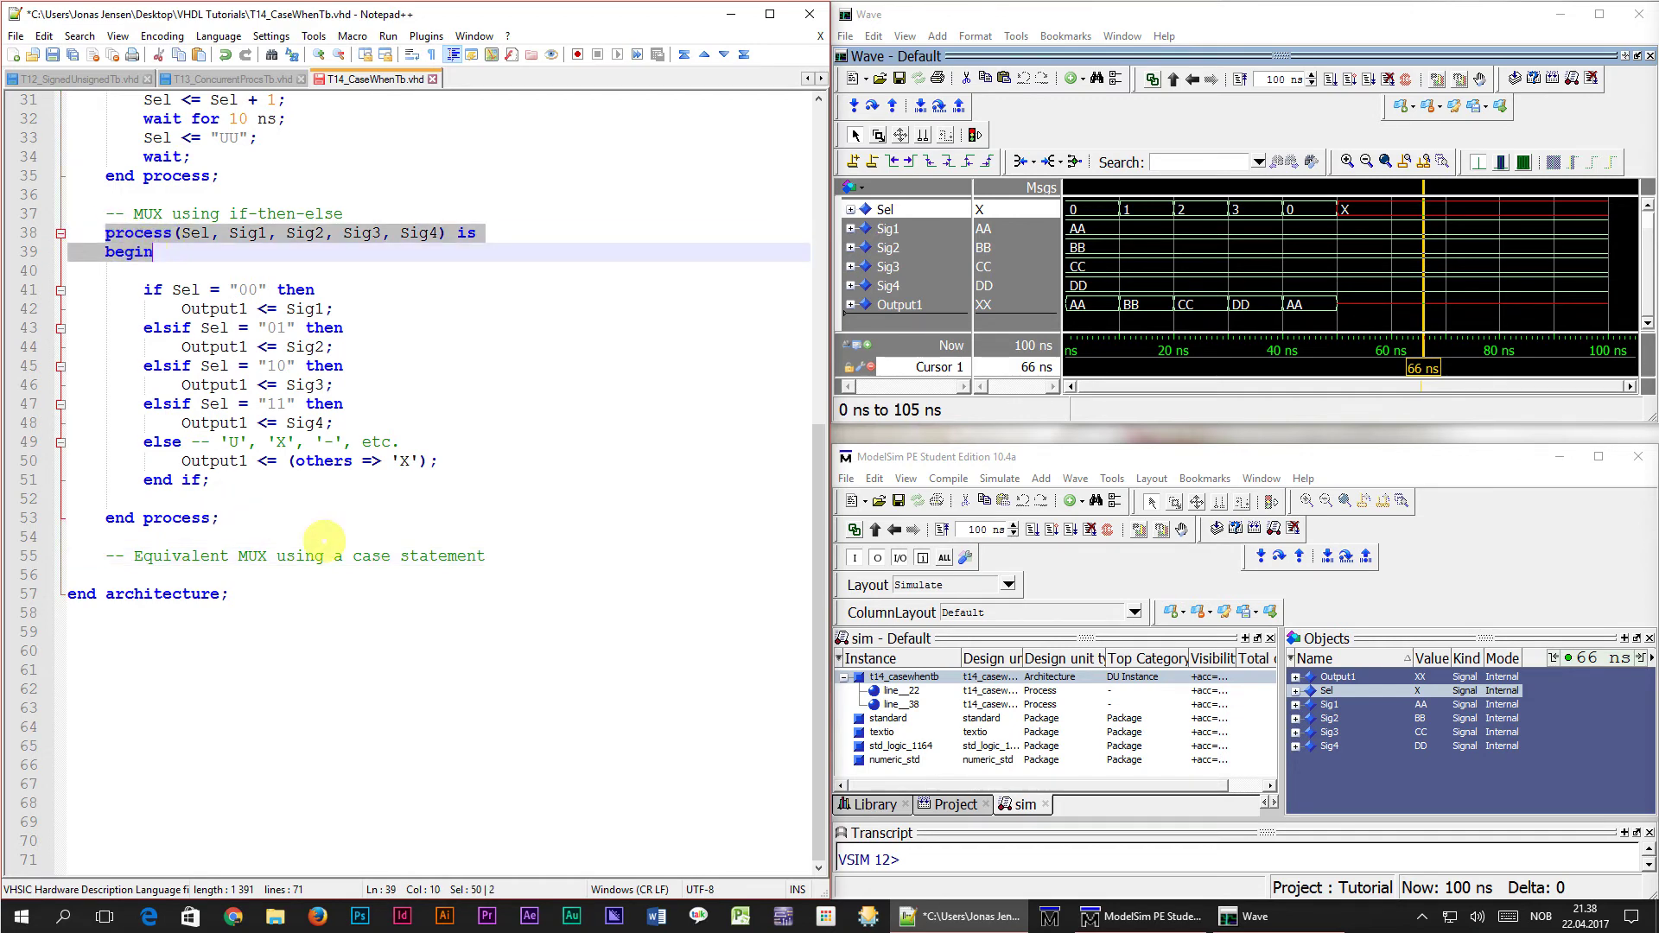
click(447, 575)
text(process(Sel, Sig1, Sig2, Sig3, Sig4) is     begin)
key(Return)
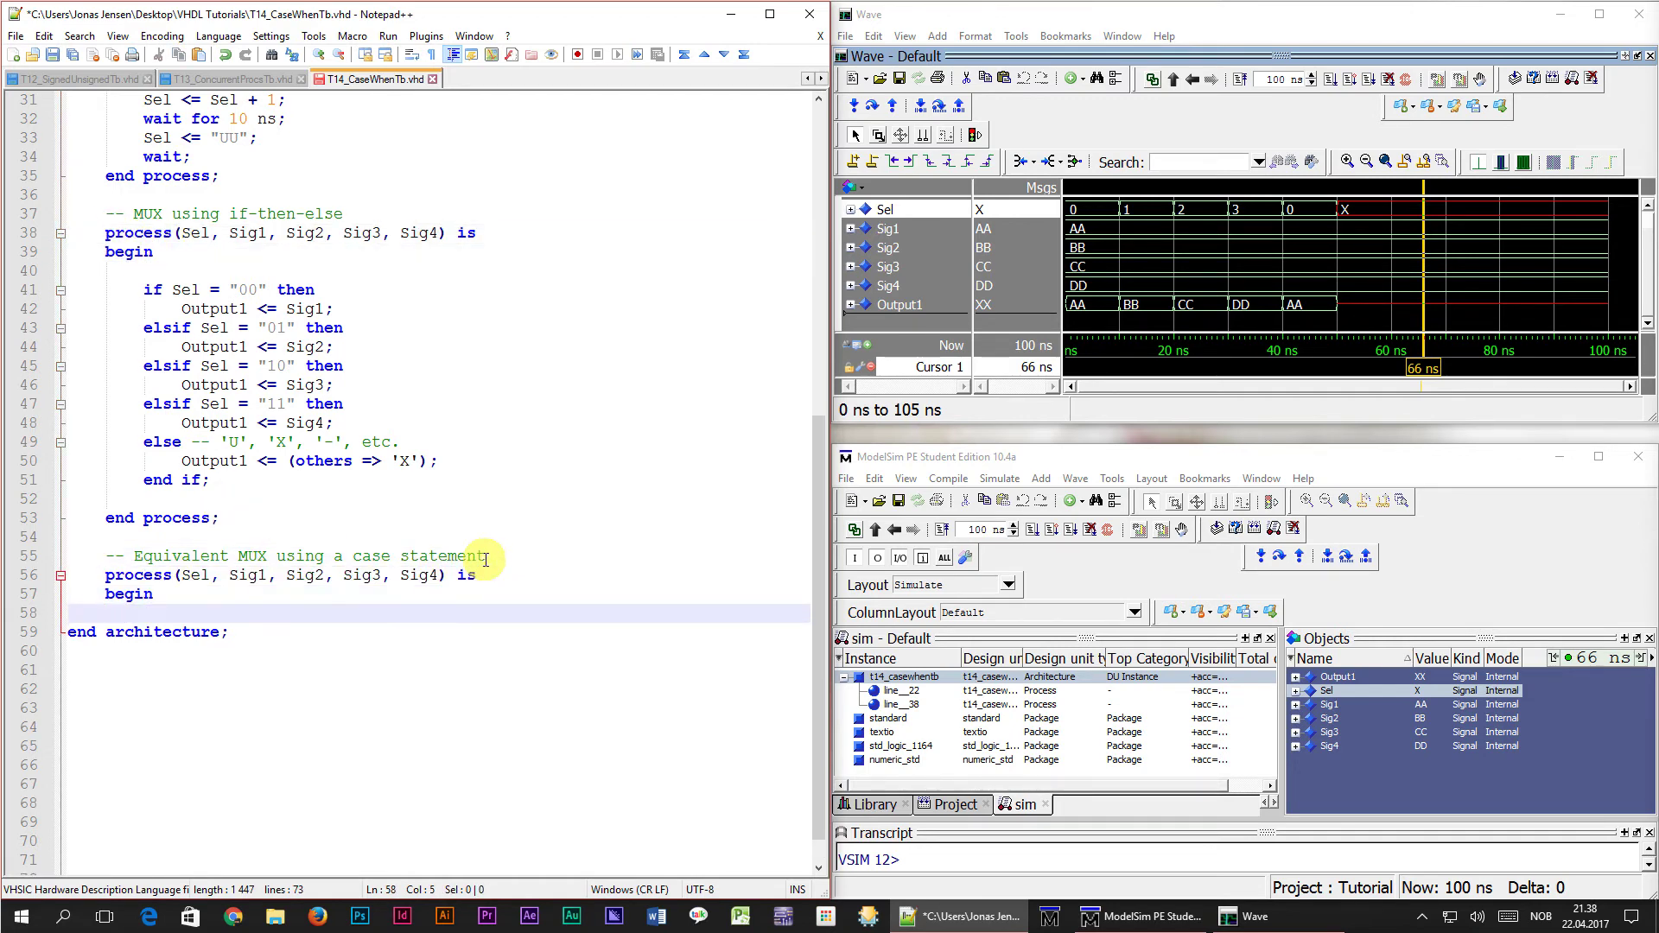
key(Return)
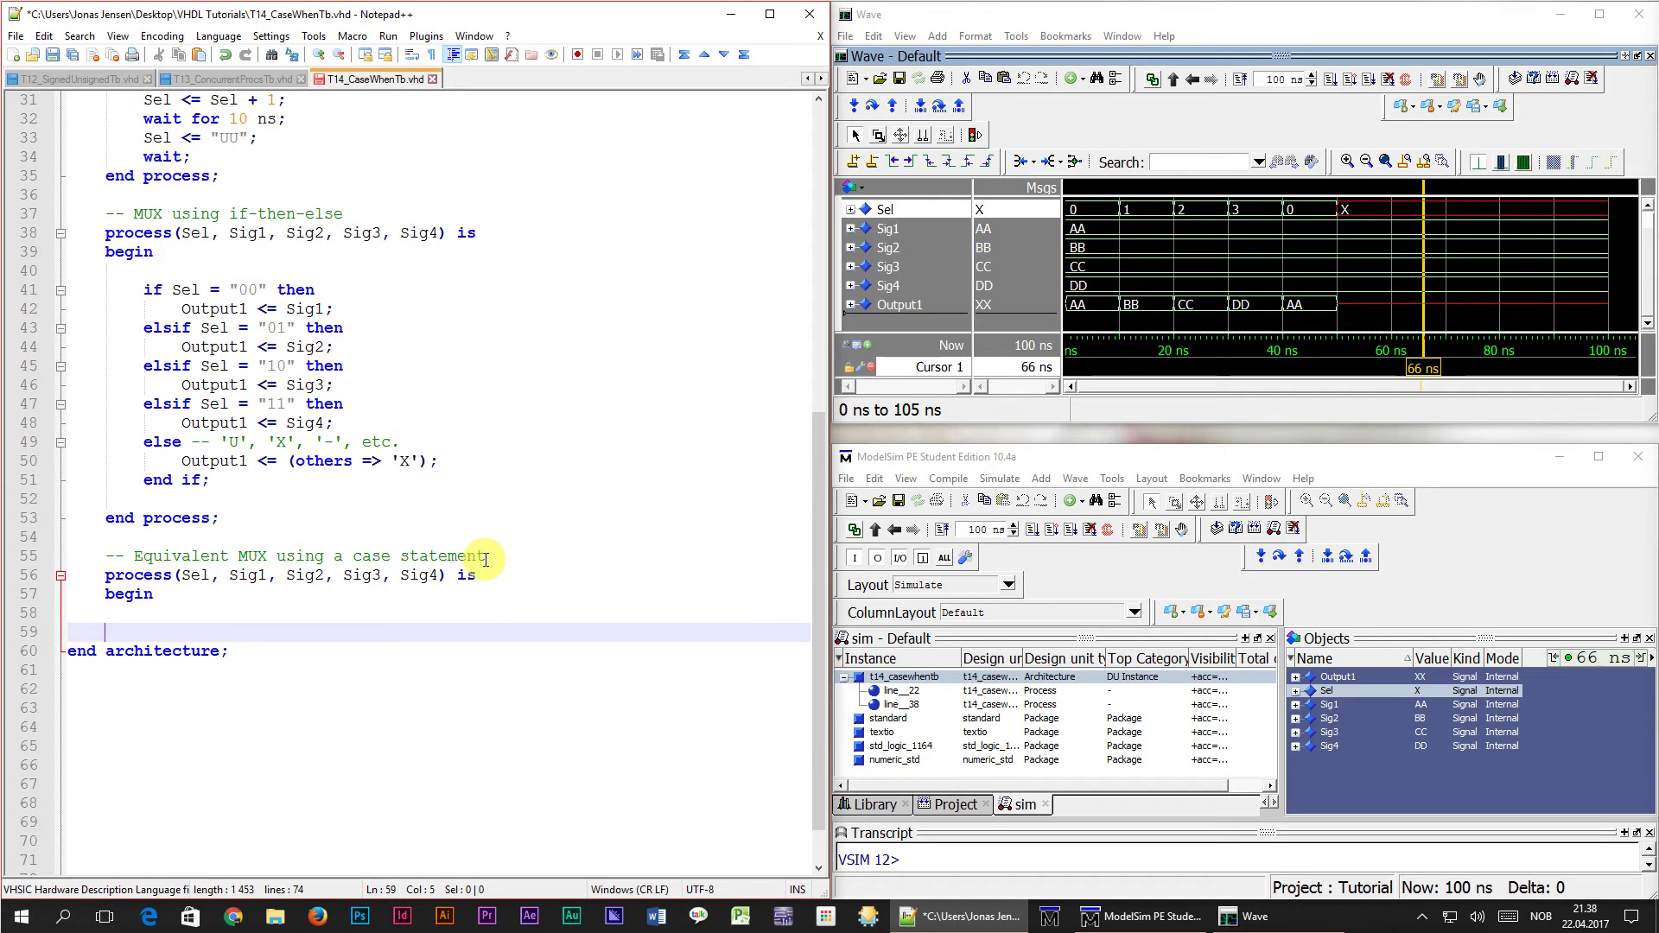
key(Up)
Step: Write case Sel is with the first when "00" => Output2 branch
key(Return)
key(Tab)
text(c)
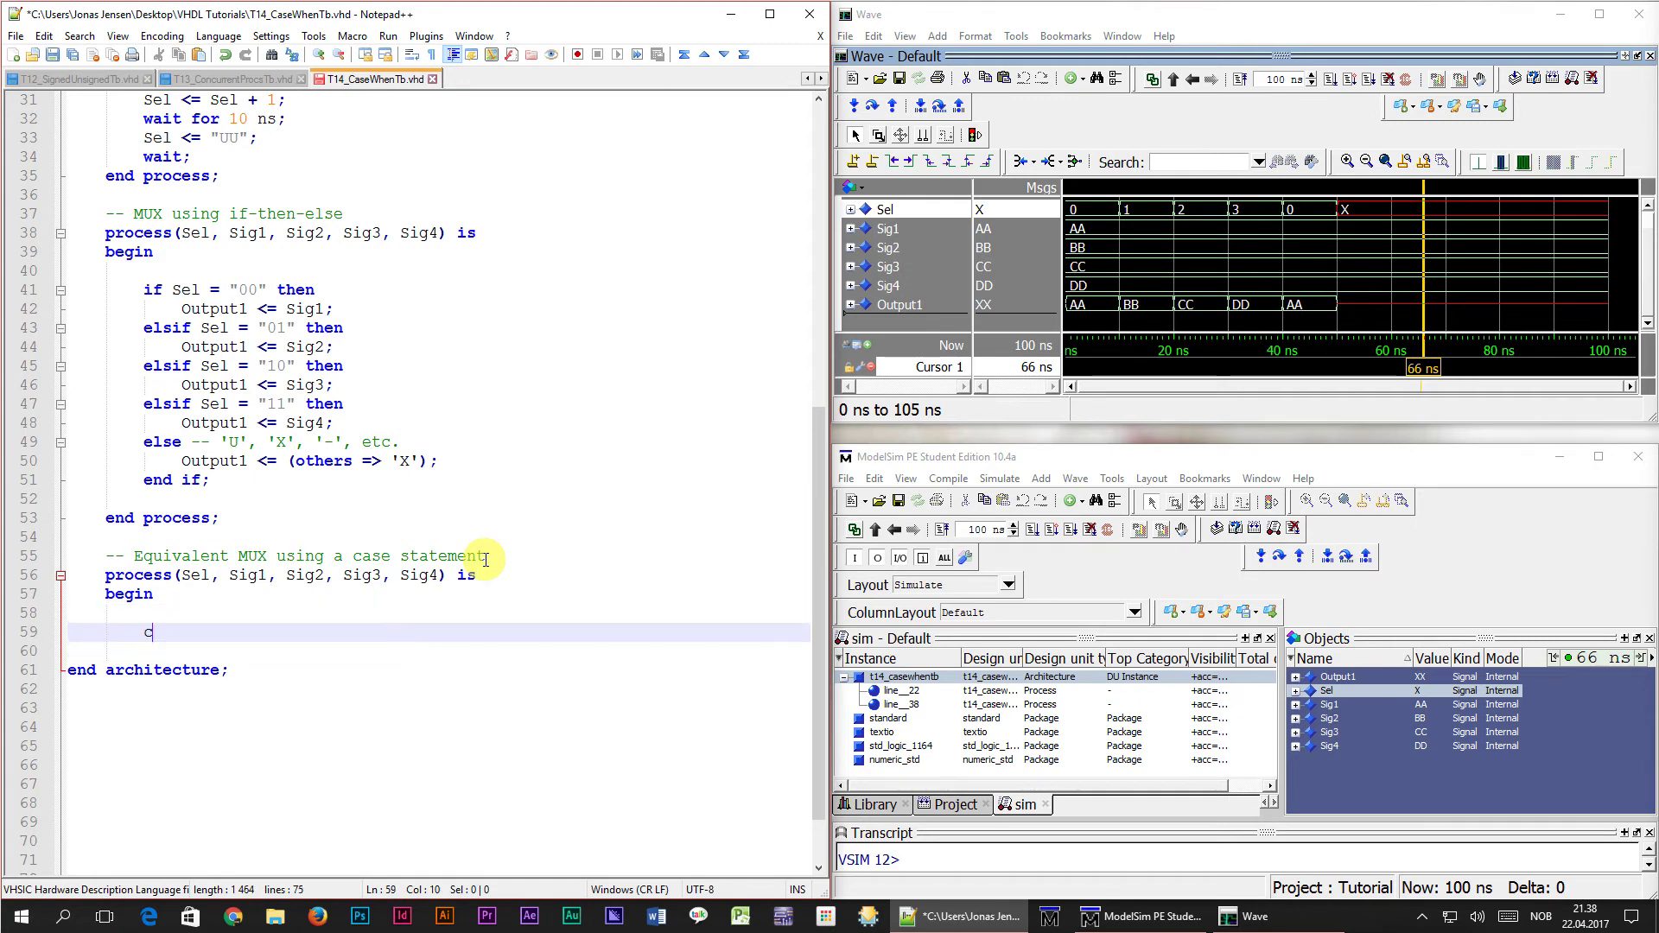
text(ase Sel is)
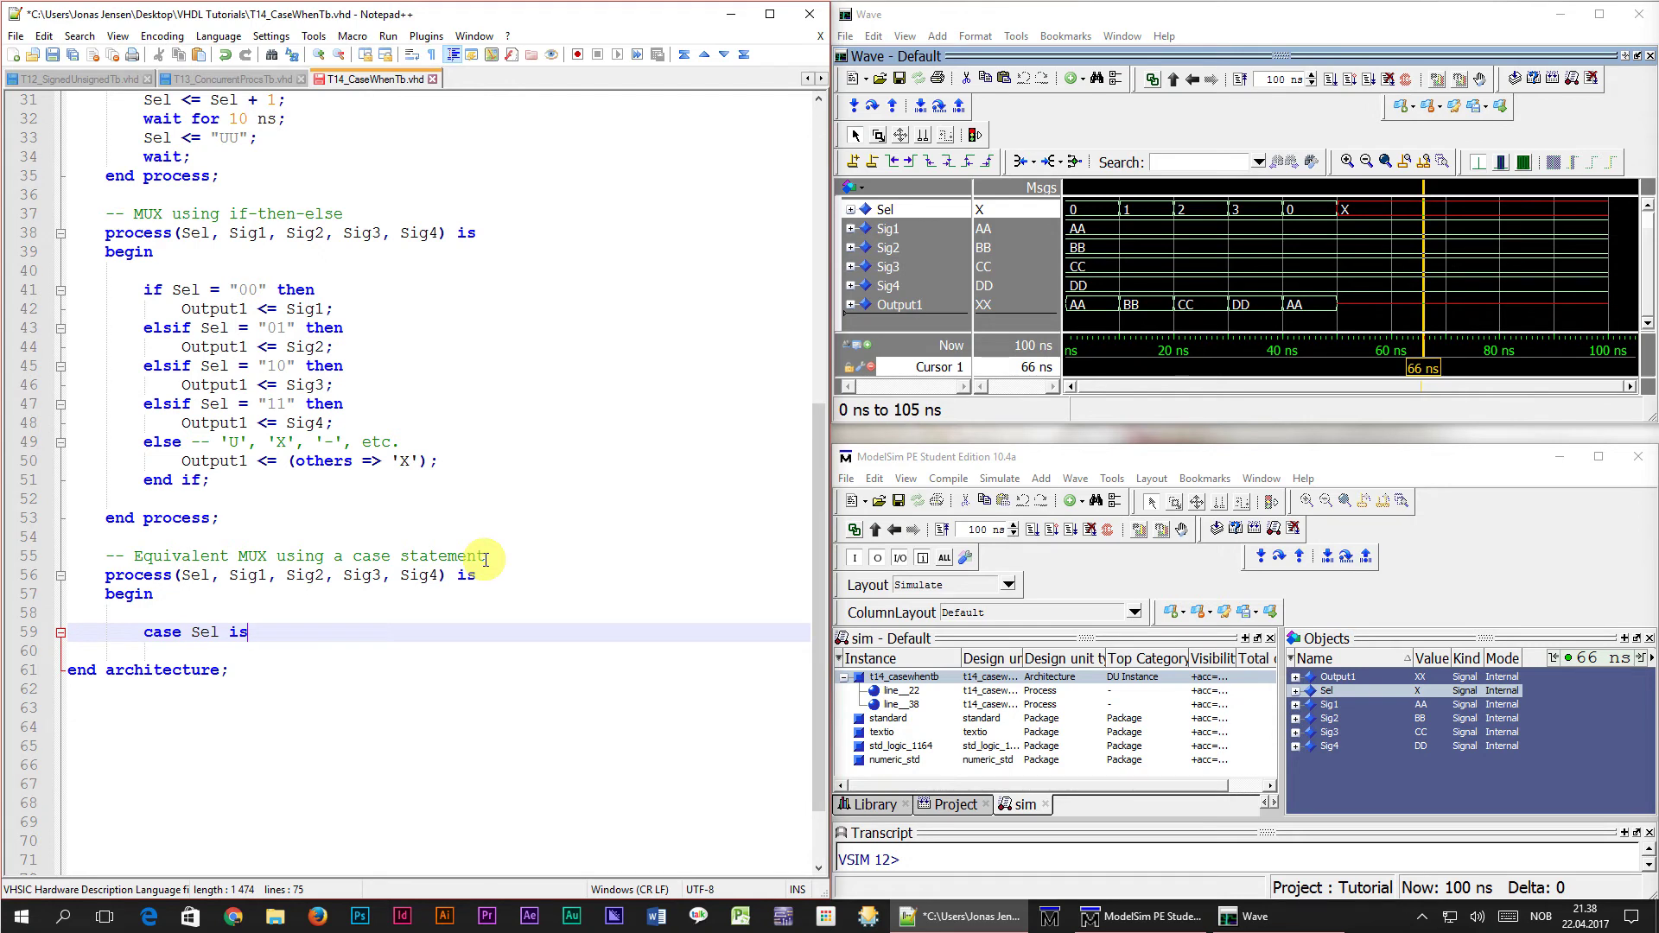
key(Return)
key(Tab)
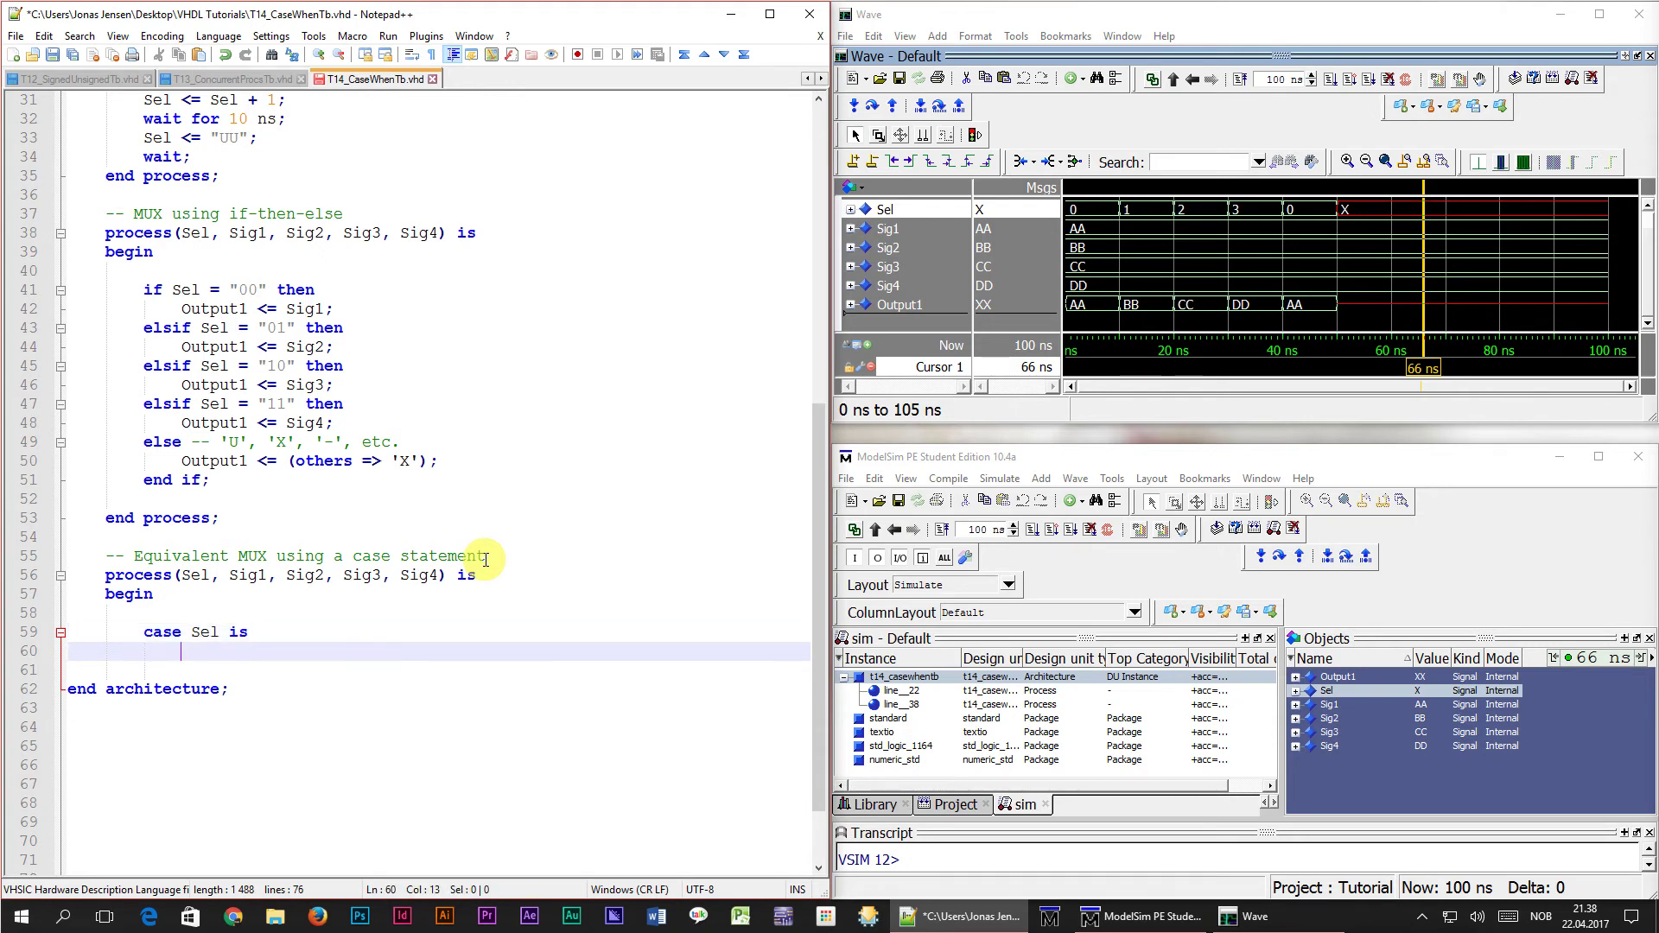
text(when)
text( "00" )
text(=>)
key(Return)
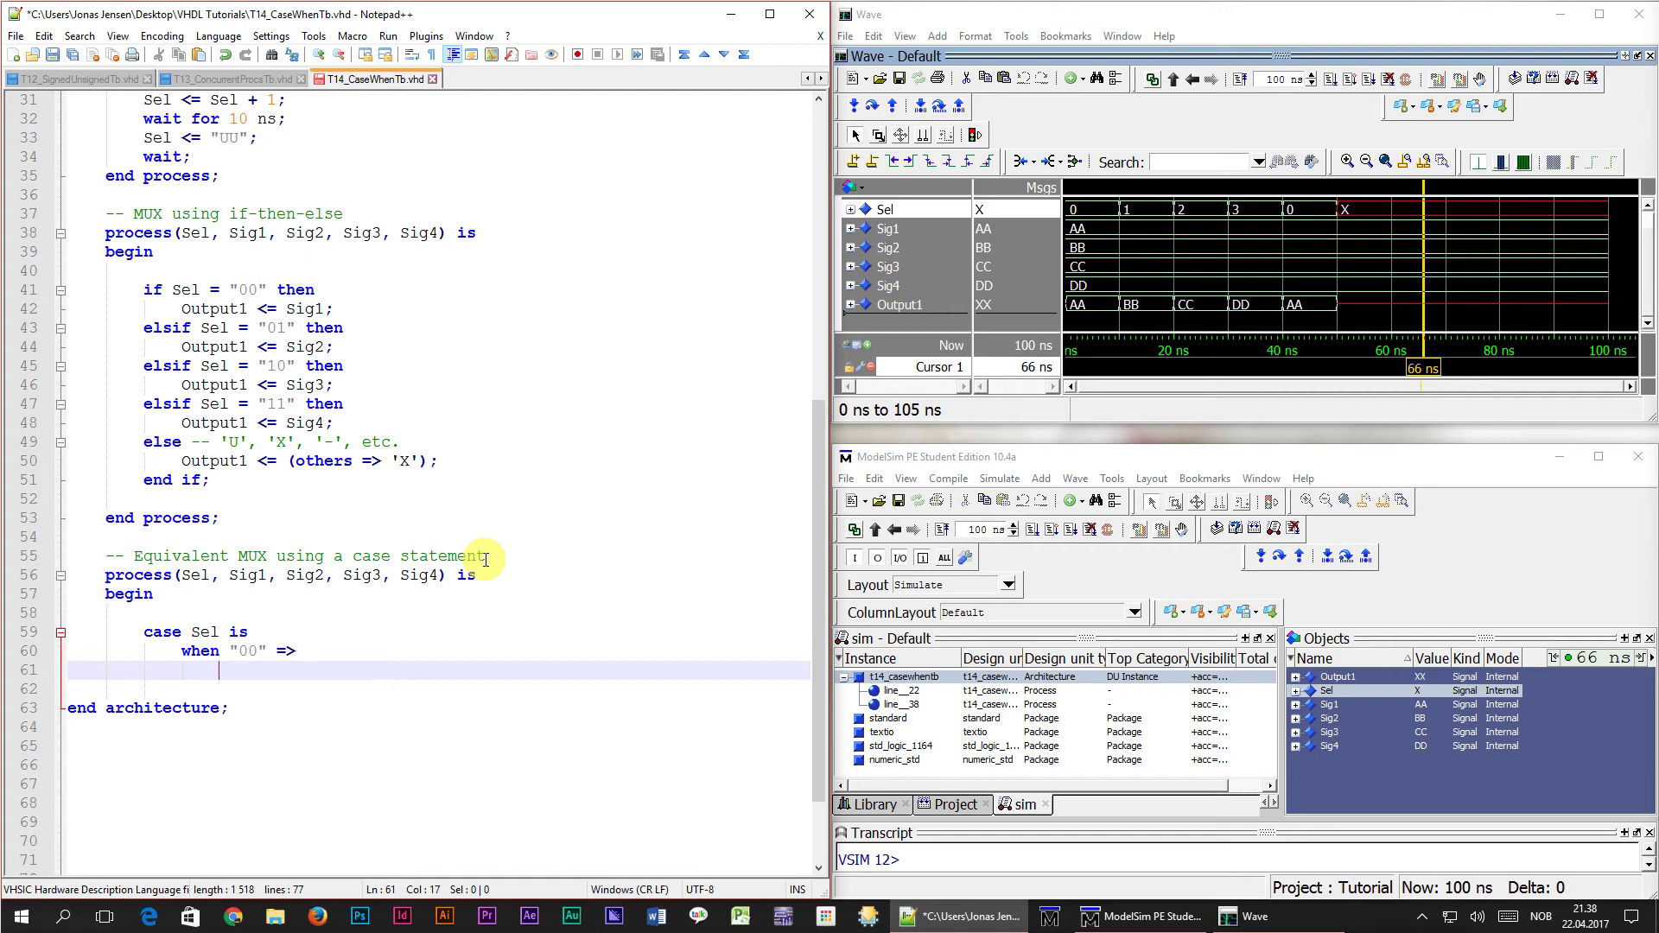
text(Output2)
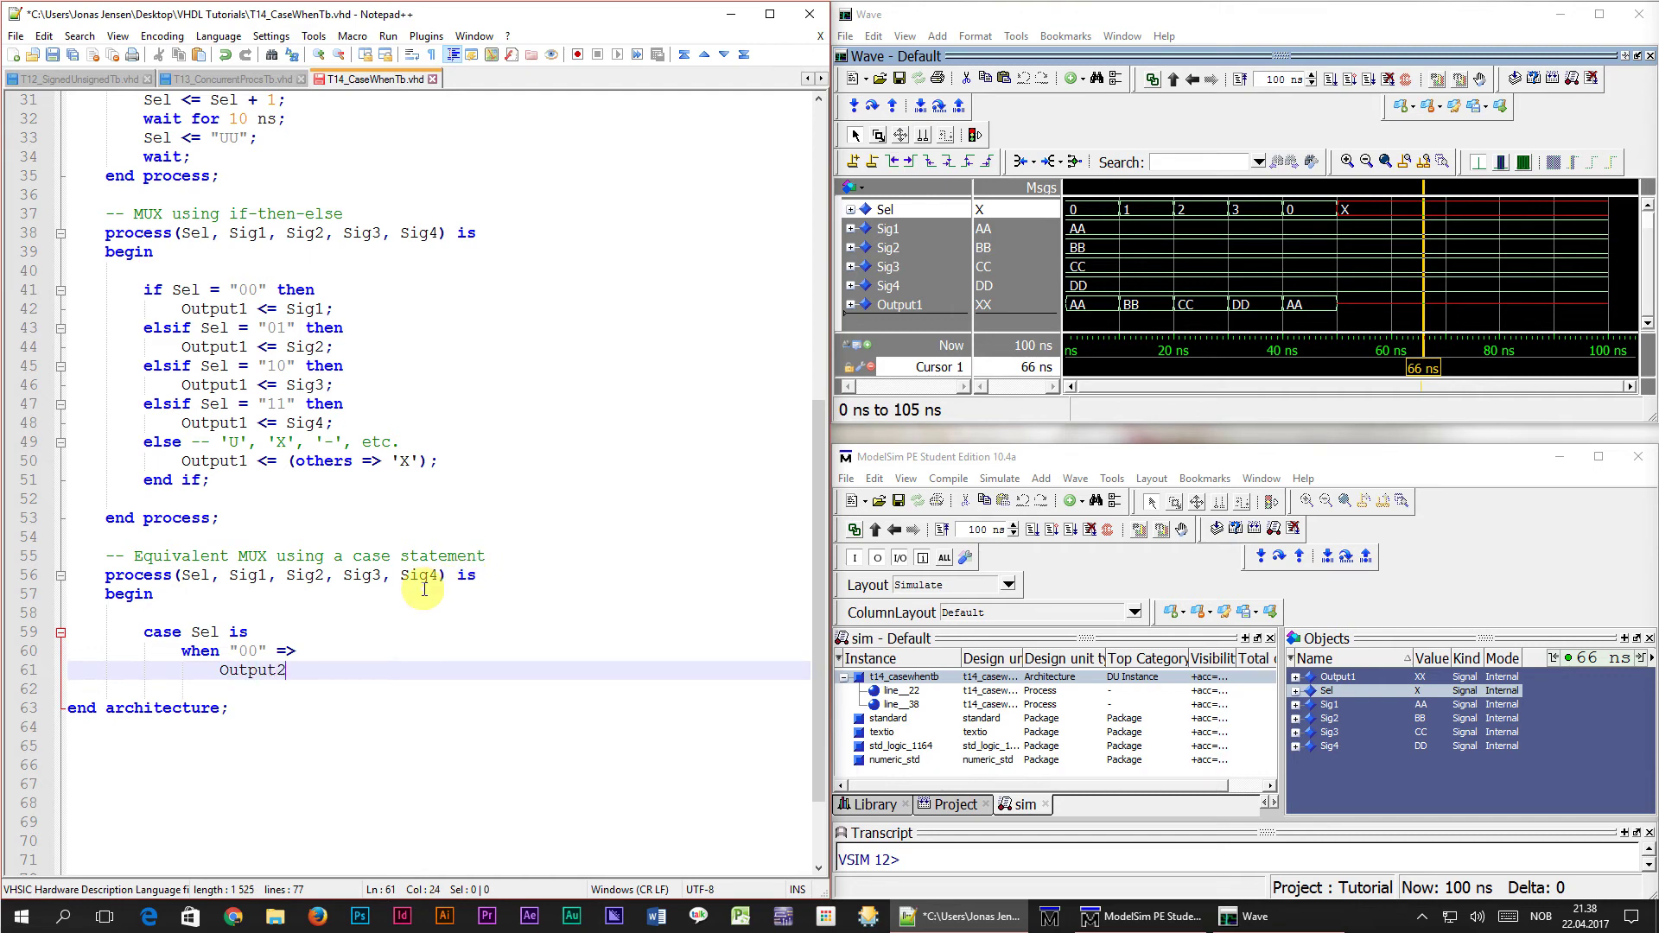
scroll(426, 584, up, 4)
scroll(419, 567, up, 3)
scroll(397, 382, up, 2)
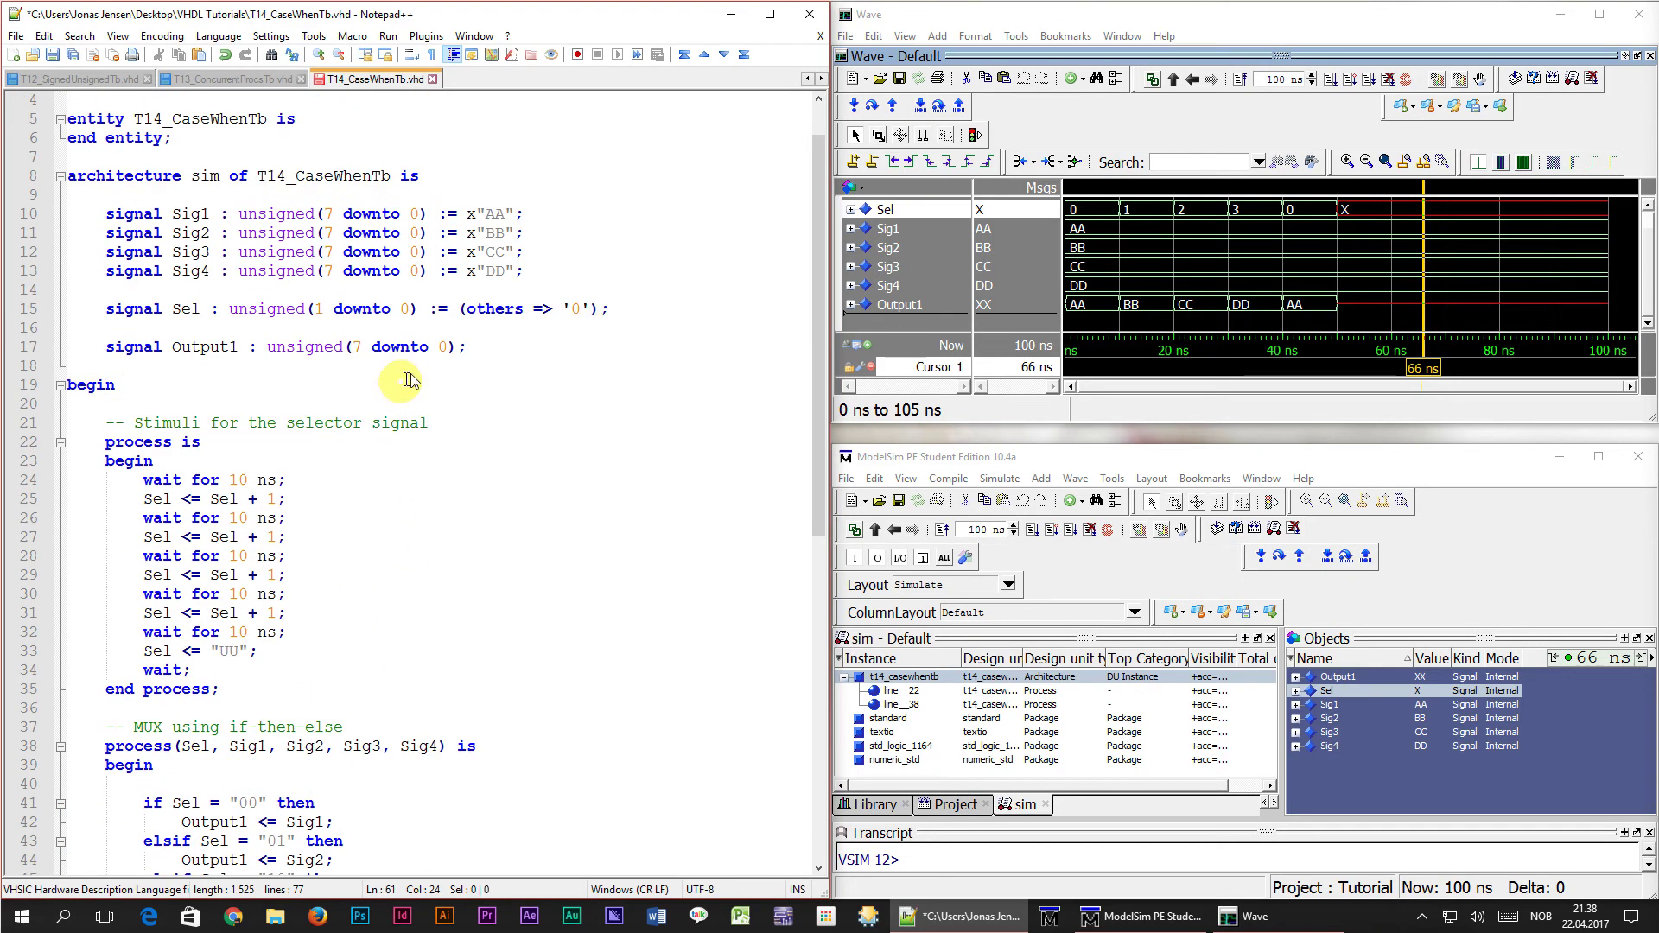
Step: Duplicate the Output1 signal declaration and rename the copy to Output2
click(473, 348)
key(ctrl+d)
click(238, 365)
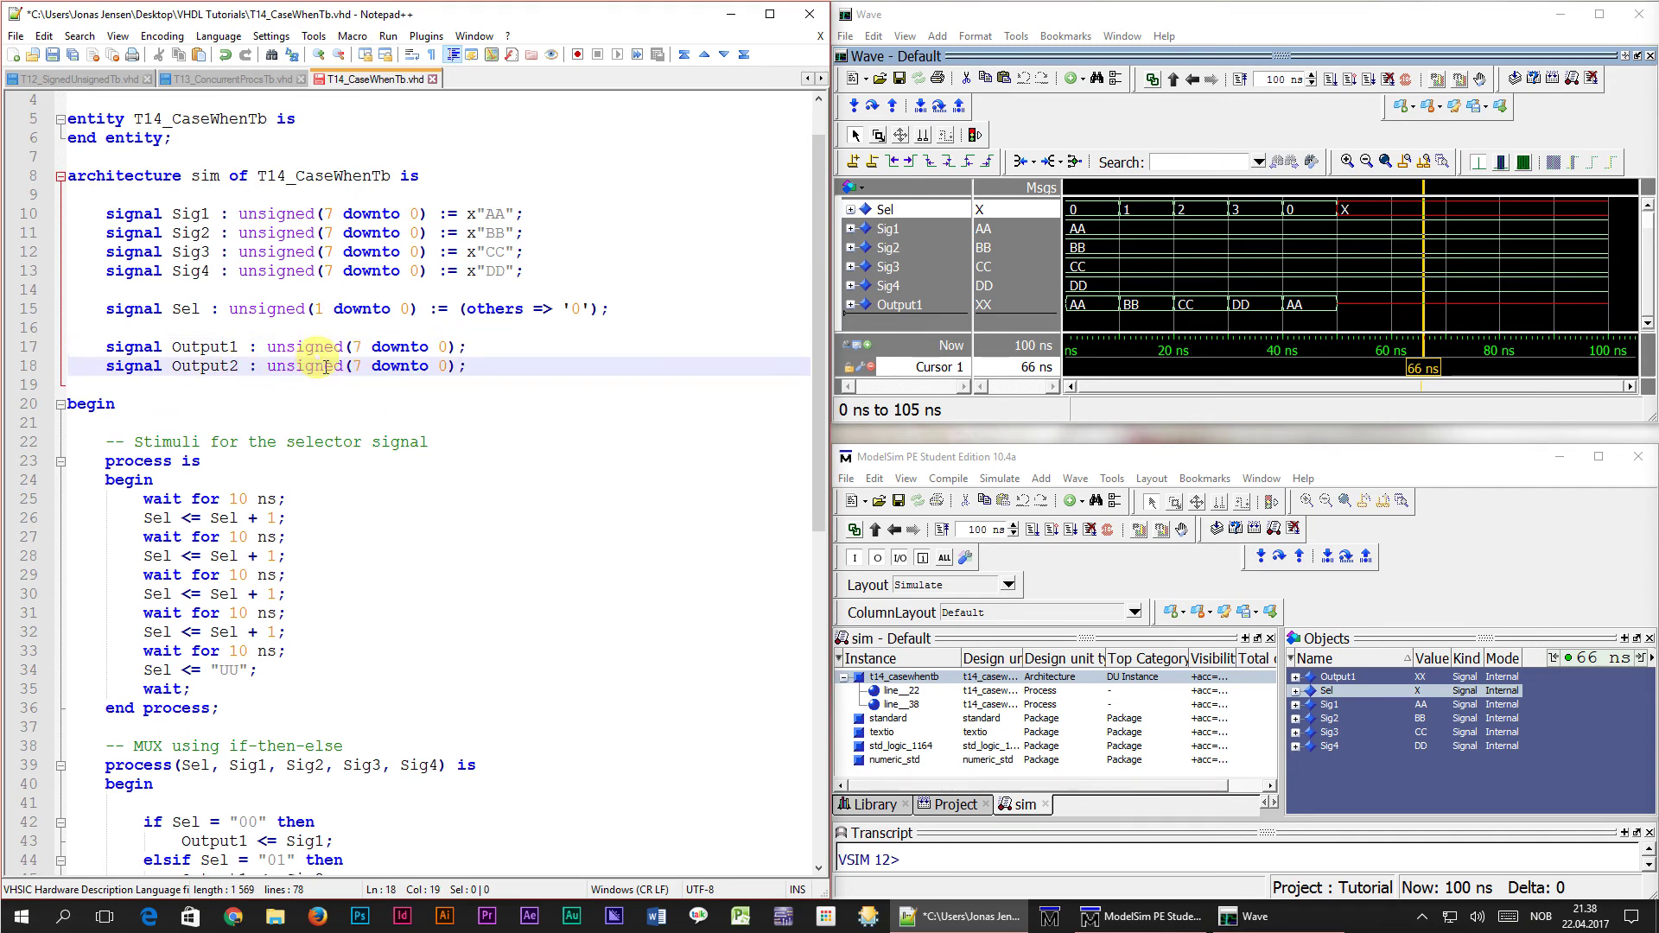
scroll(327, 367, down, 7)
scroll(371, 480, down, 2)
scroll(355, 685, down, 2)
Step: Add the "01", "10" and "11" case branches, each assigning its Sig signal to Output2
click(429, 574)
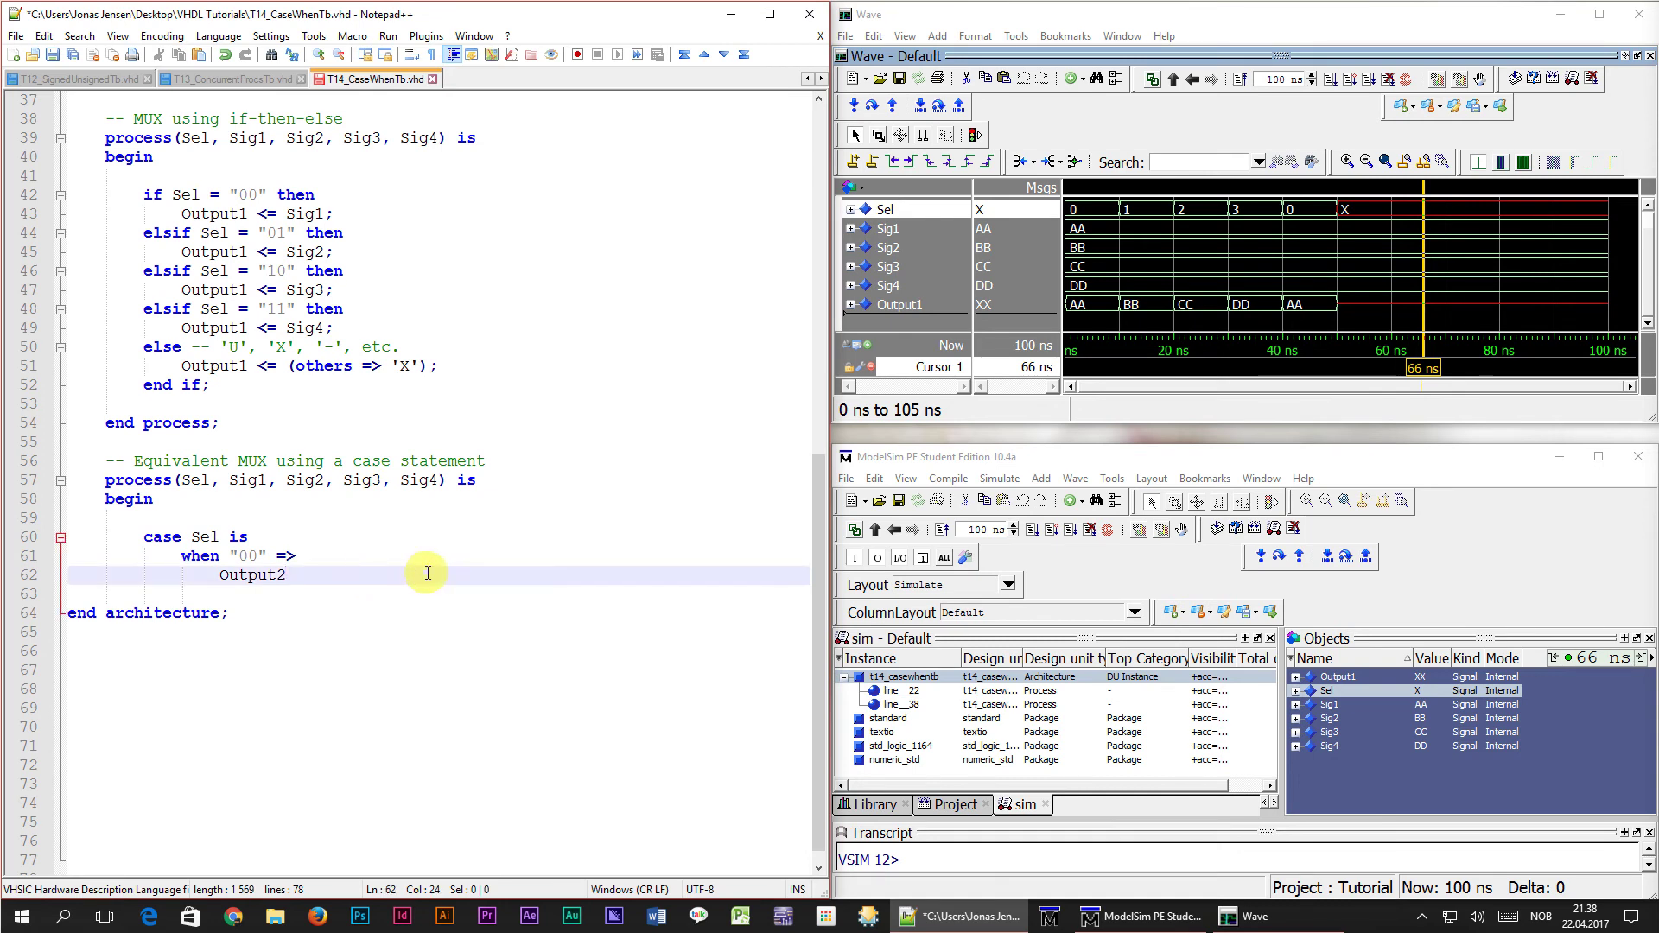
text( <= Sig1;)
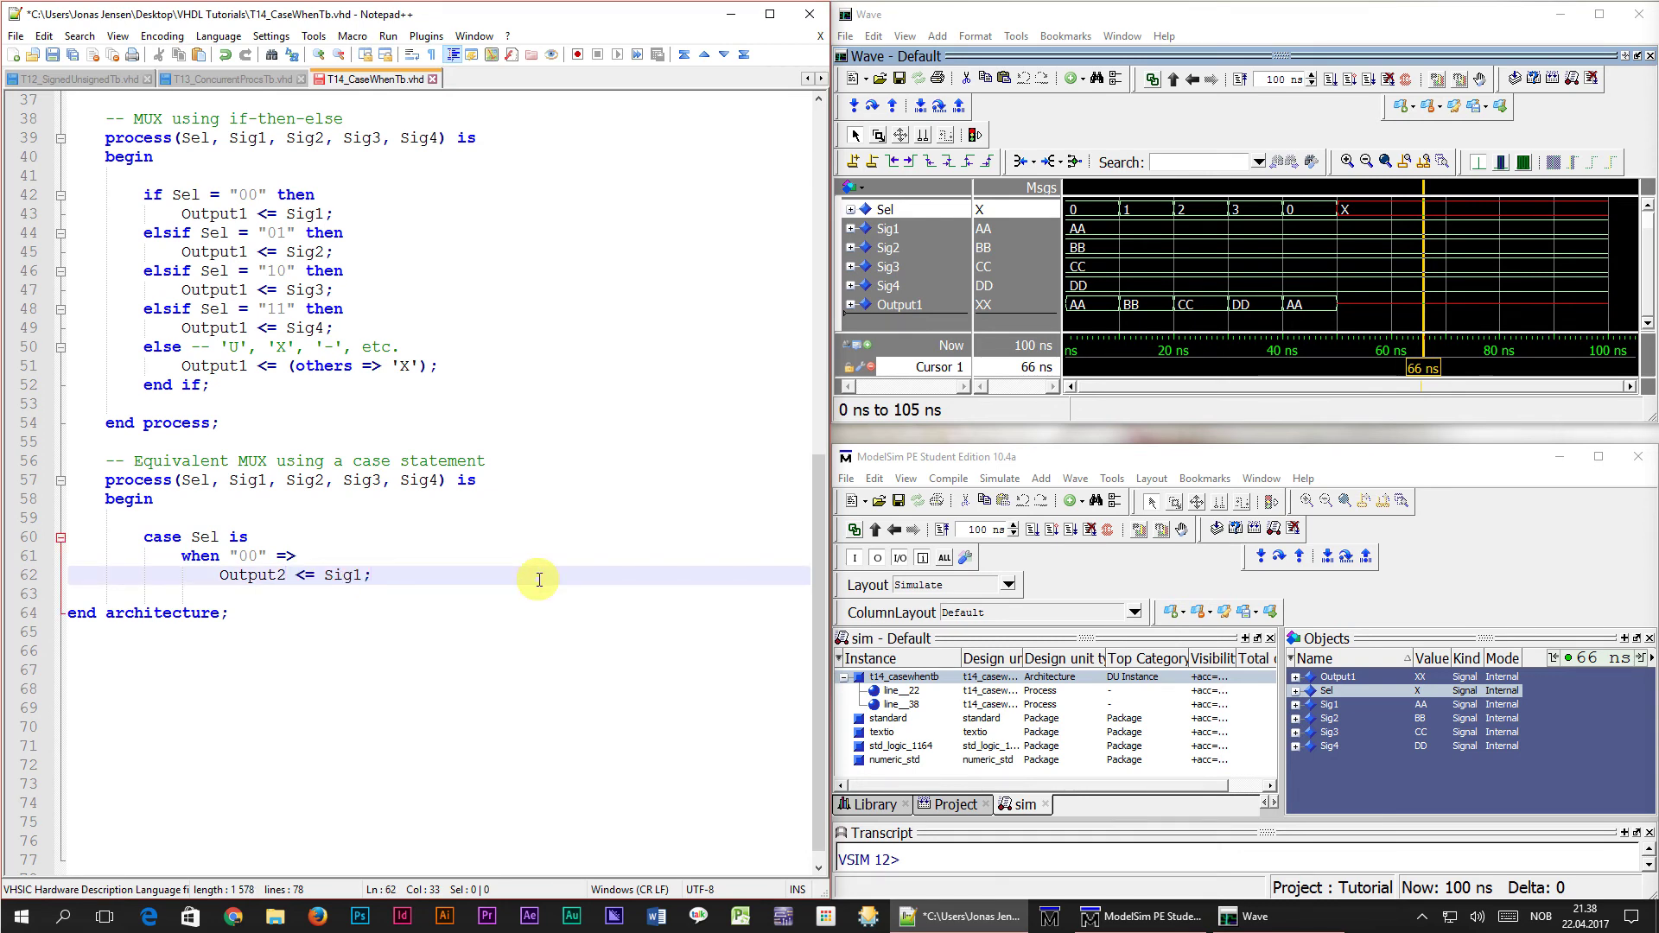
key(Return)
key(BackSpace)
text(when "01" =>)
key(Return)
key(Tab)
text(Output2 <= Sig2;)
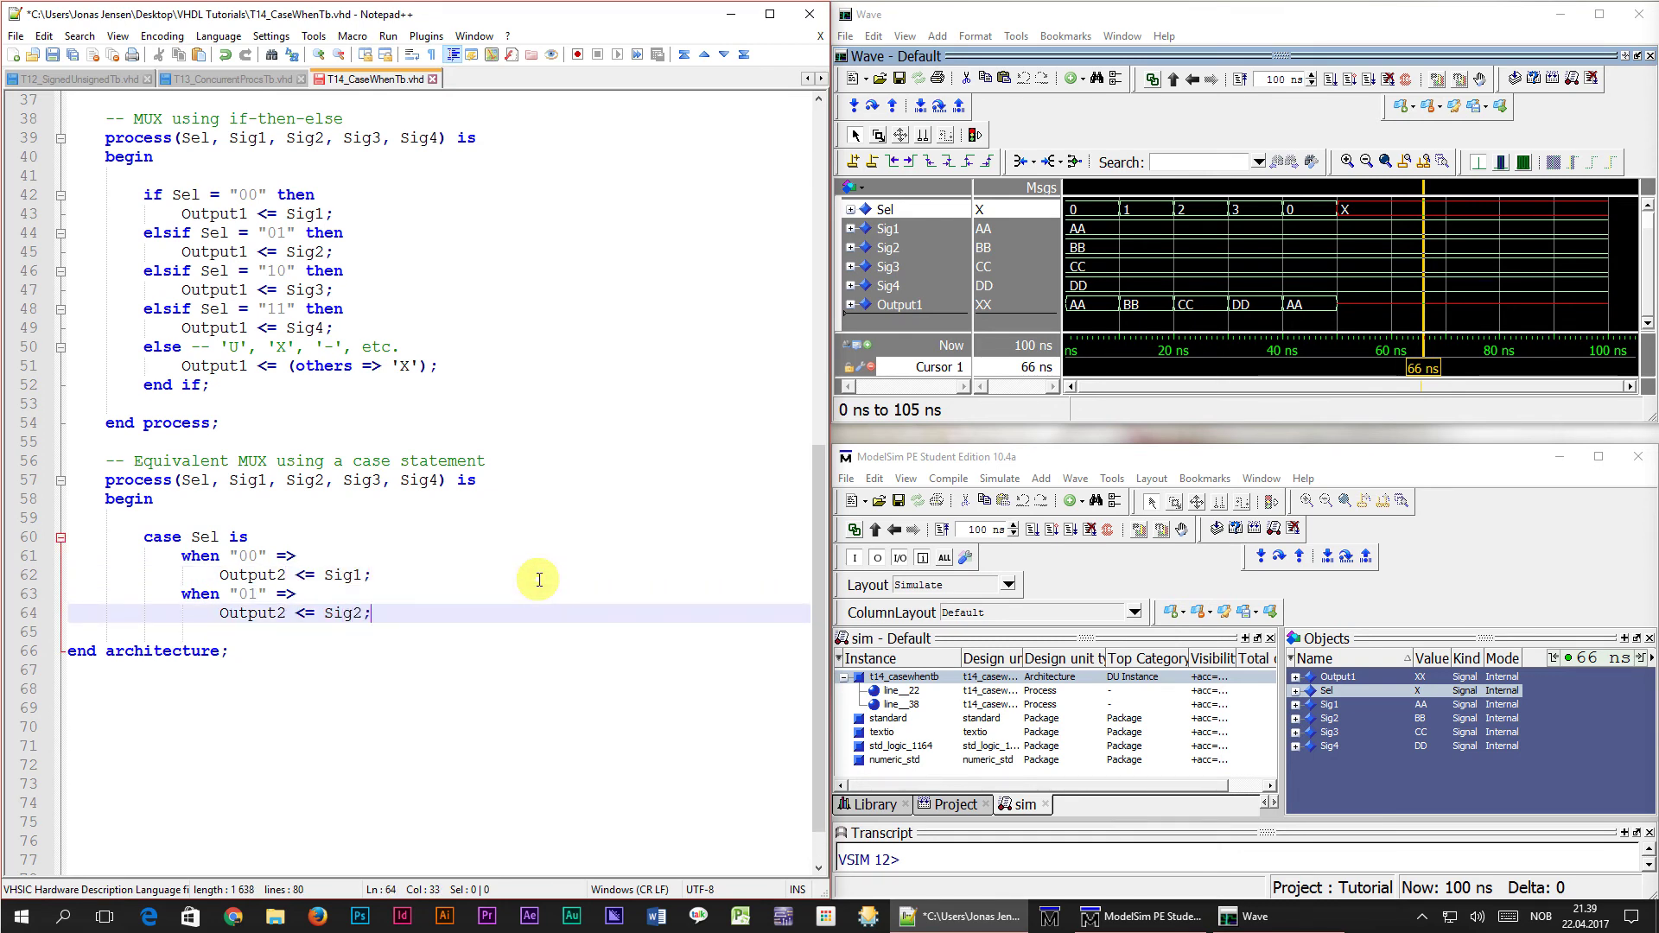
key(Return)
key(BackSpace)
text(when "10" =>)
key(Return)
key(Tab)
text(Output)
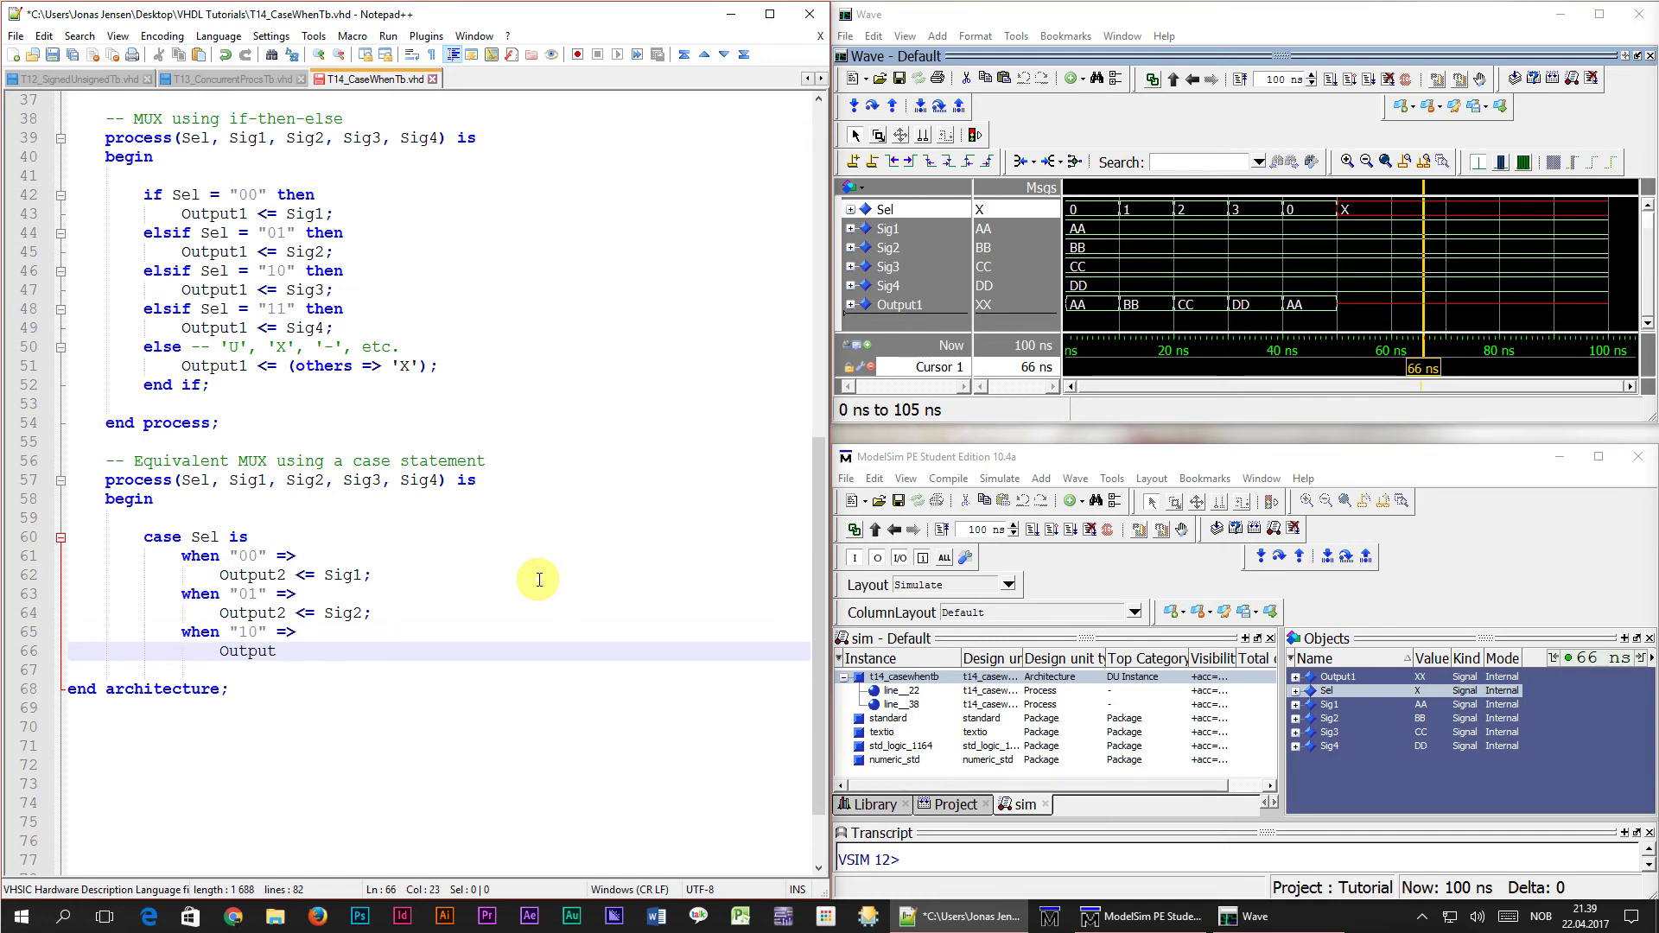
text(2 <= Sig3;)
key(Return)
key(BackSpace)
text(when "11" =>)
key(Return)
key(Tab)
text(Output2 <=)
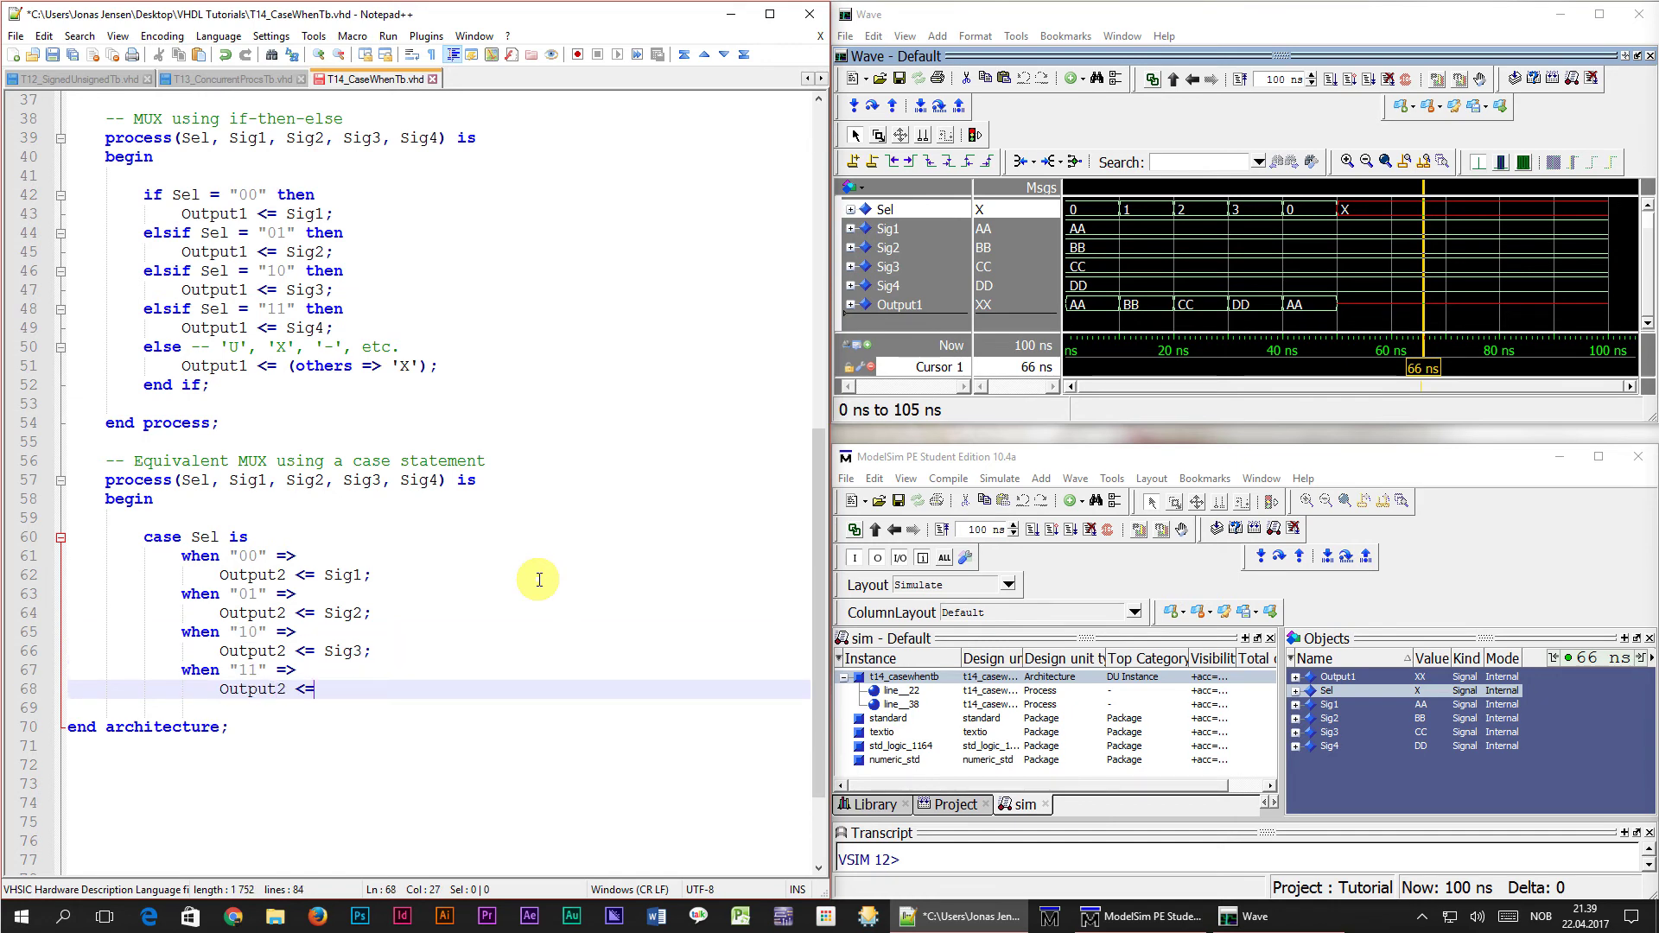
text( Sig4;)
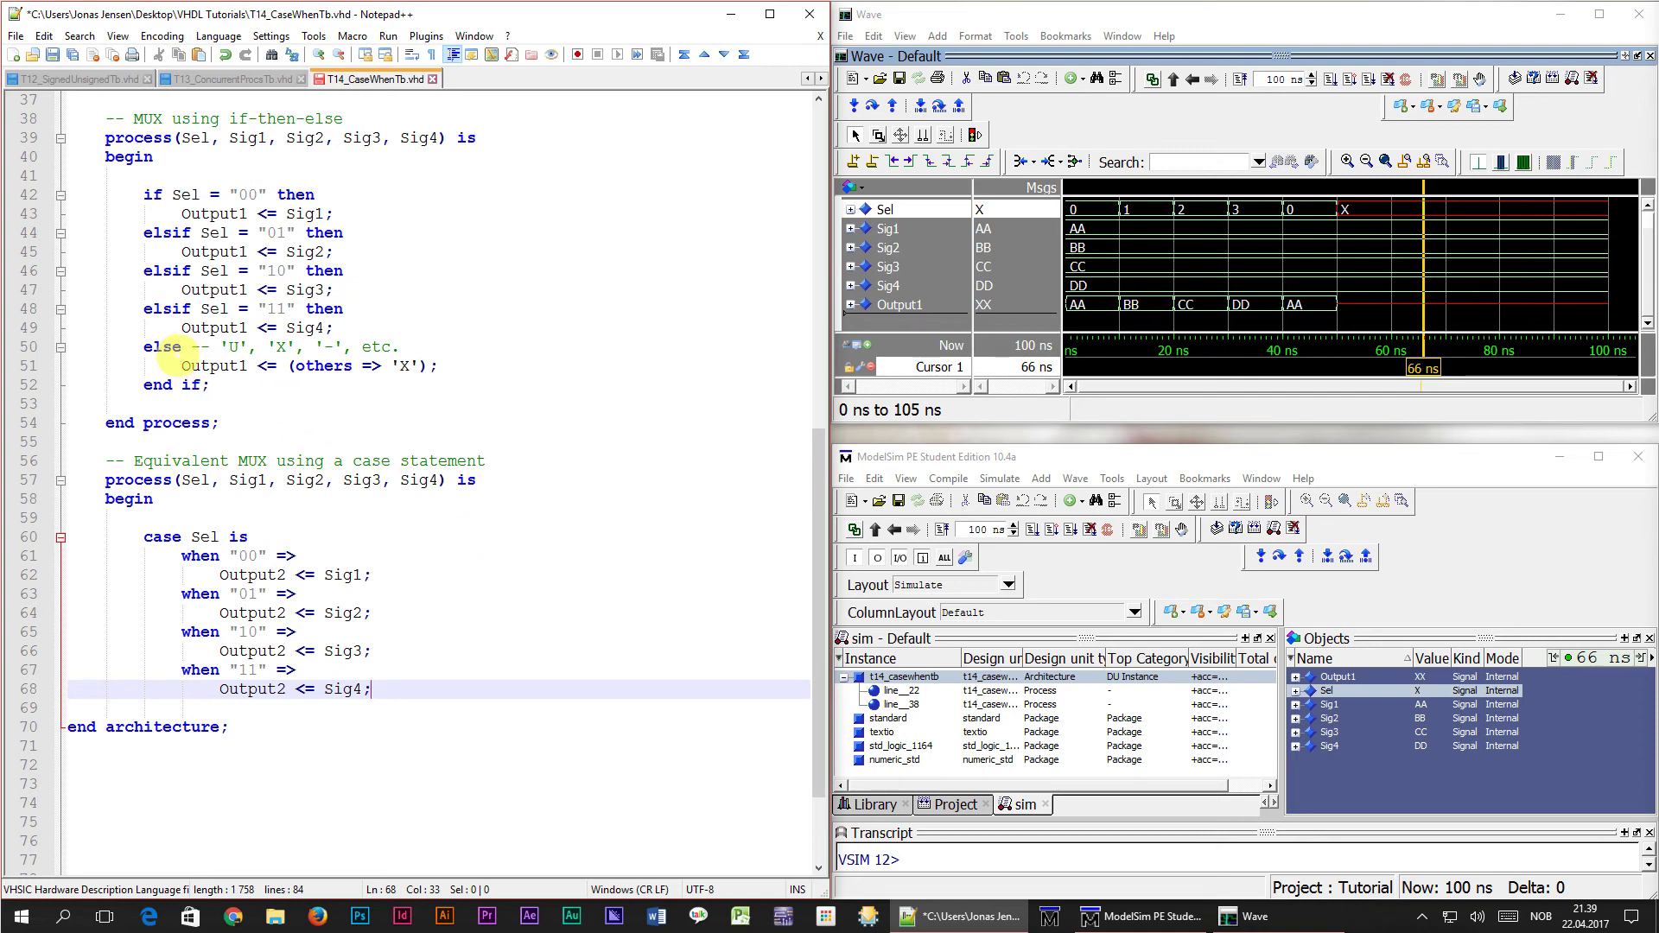
Step: Add a when others branch setting Output2 to all 'X', then end case and end process
drag(144, 348, 439, 366)
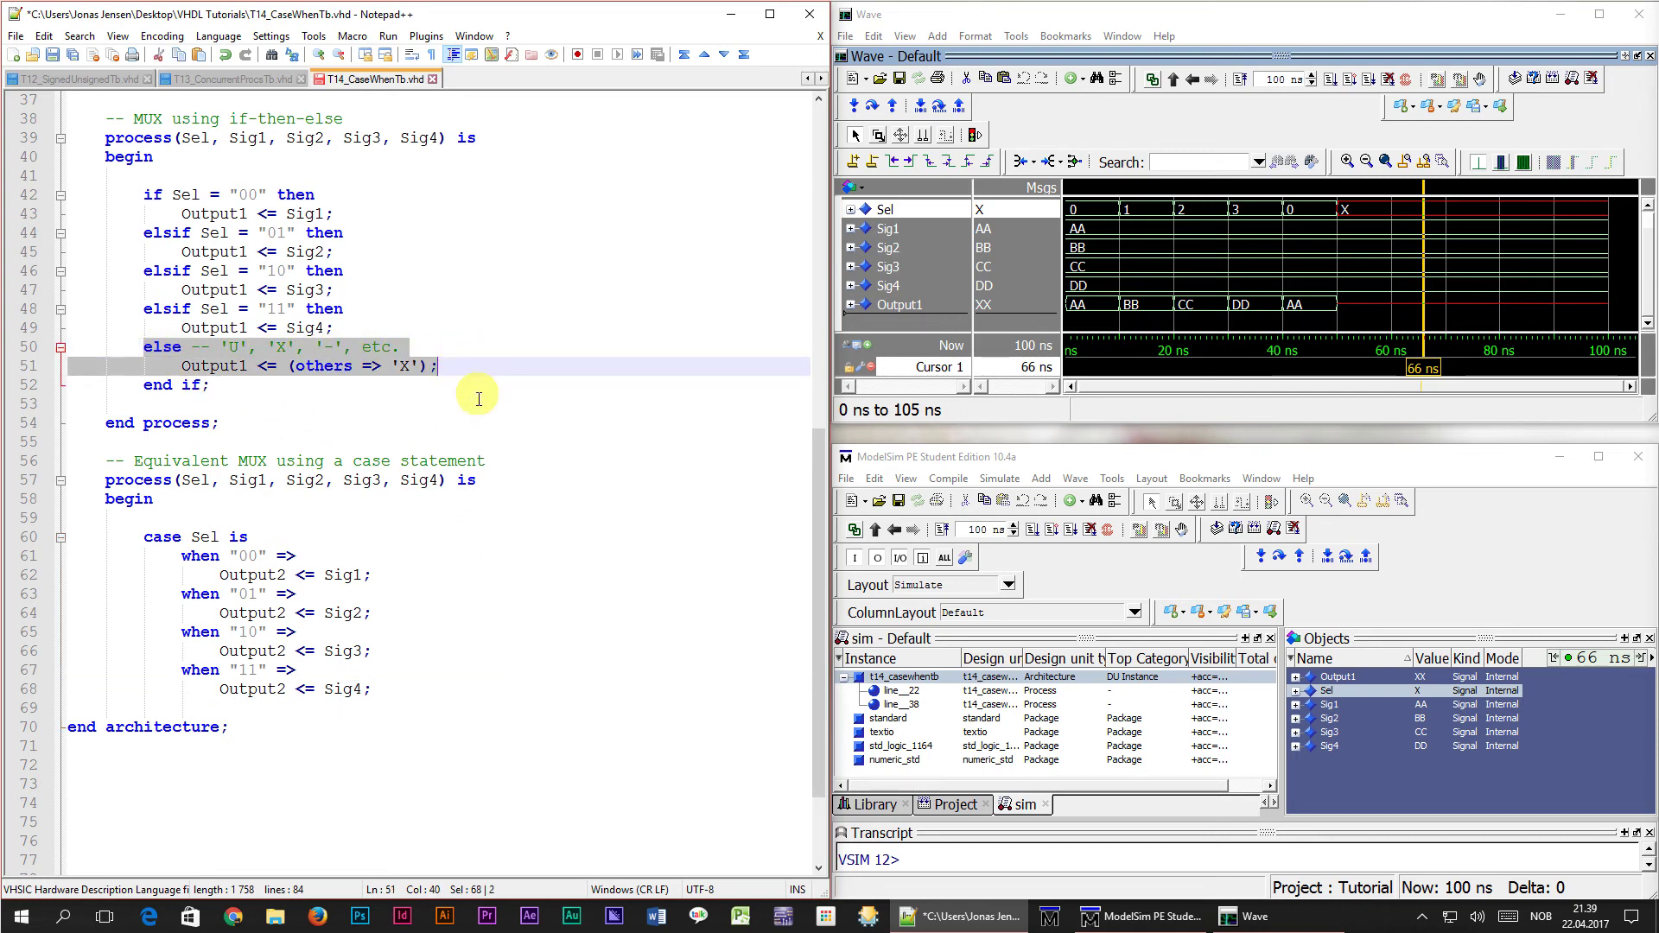
click(361, 706)
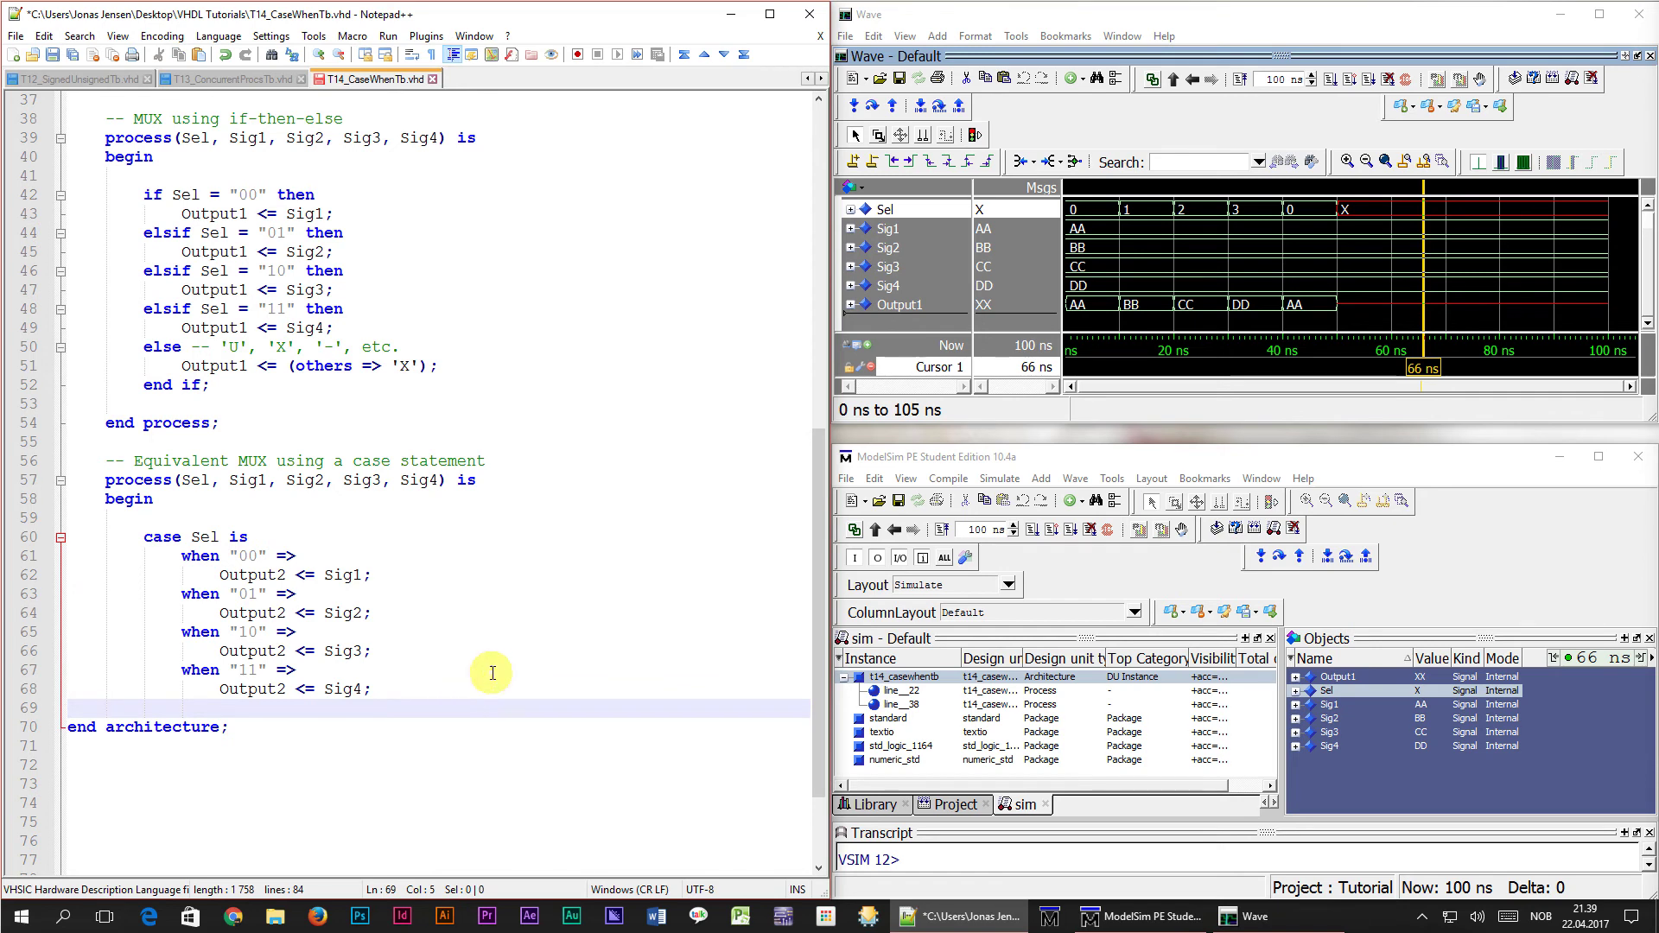
key(Return)
key(Up)
key(Tab)
key(Tab)
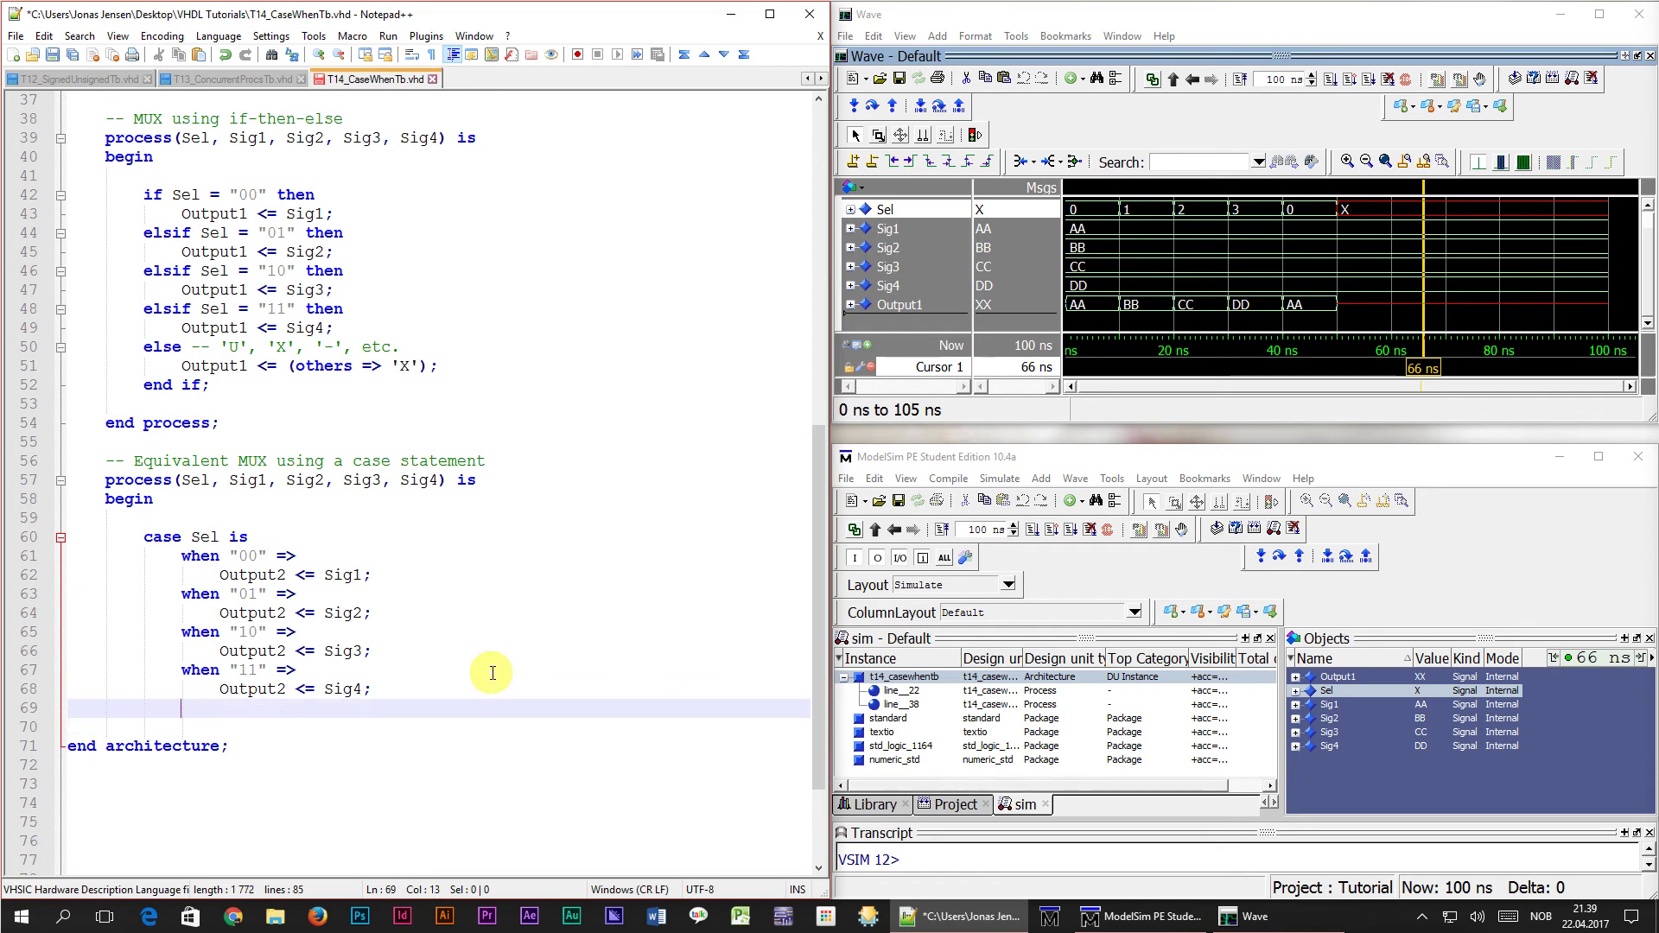
text(when others => -- 'U',)
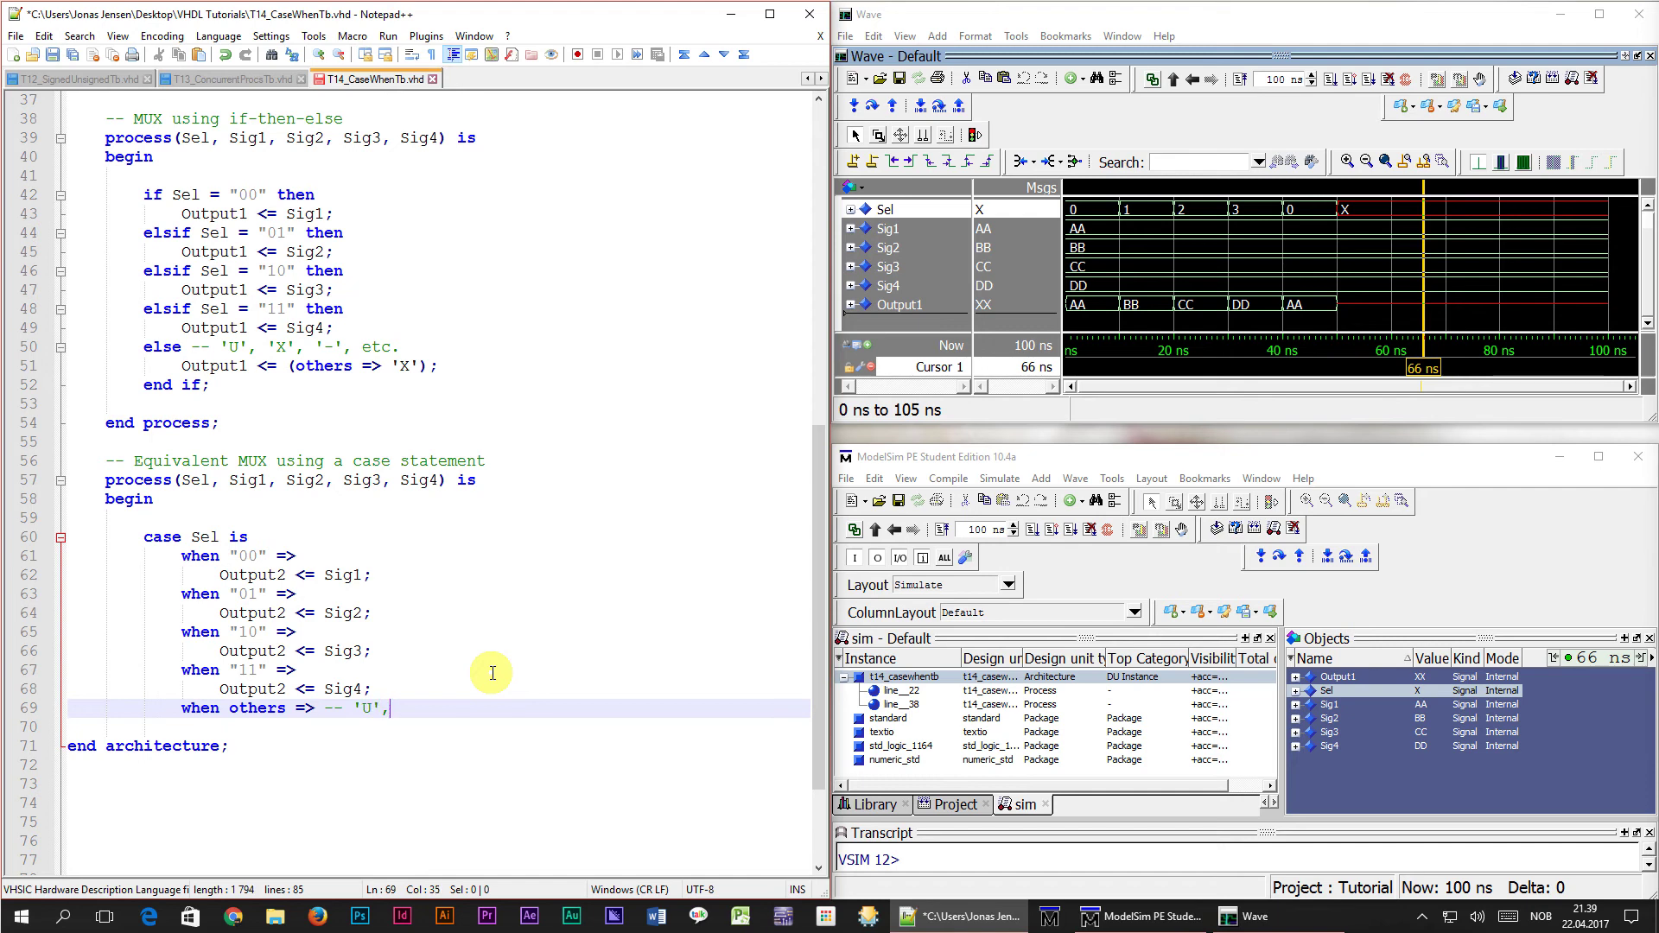
text( 'X', '-', )
text(etc.)
key(Return)
key(Tab)
text(Outp)
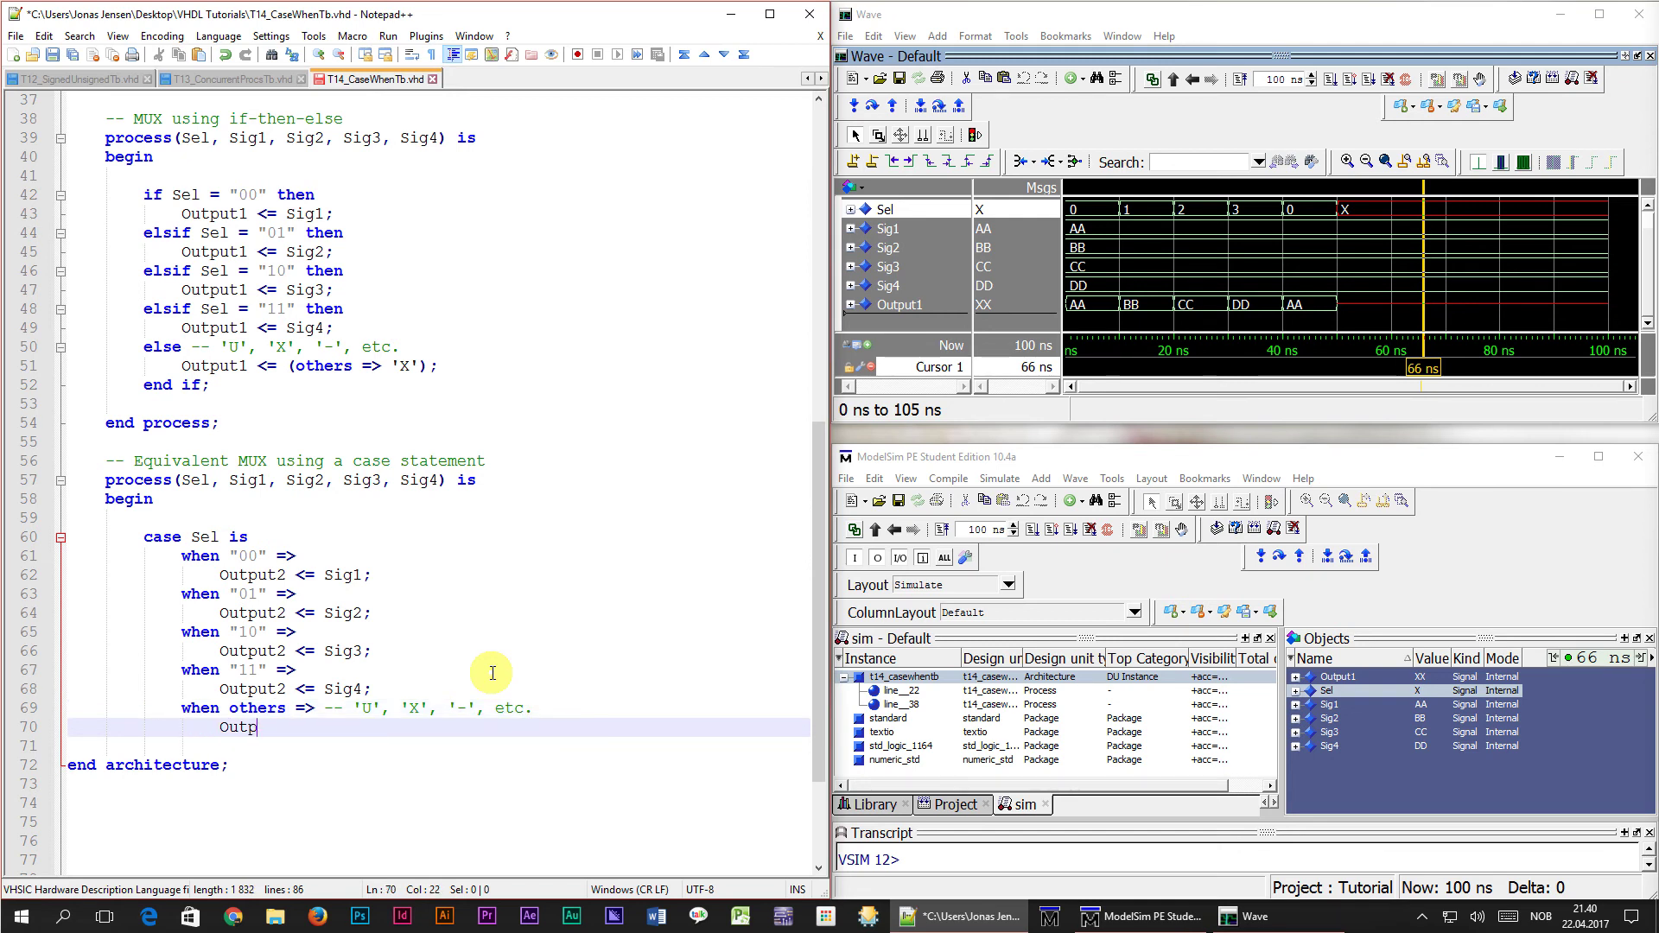
text(ut2 <= (others => 'X')
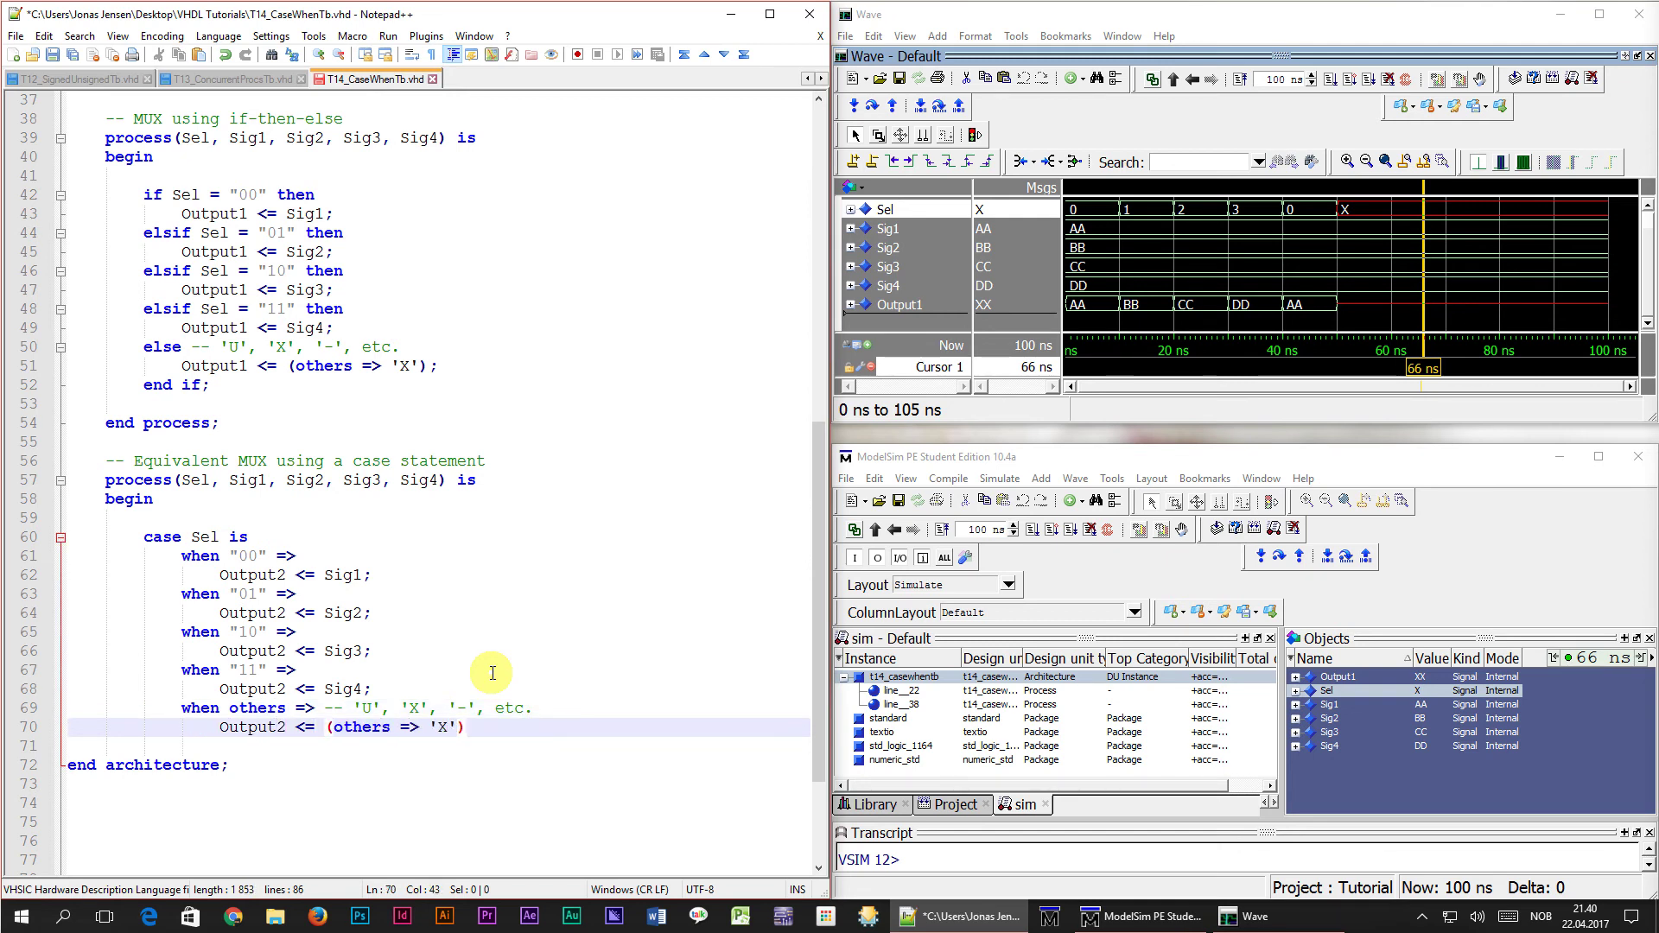
text();)
key(Return)
key(BackSpace)
text(end case;)
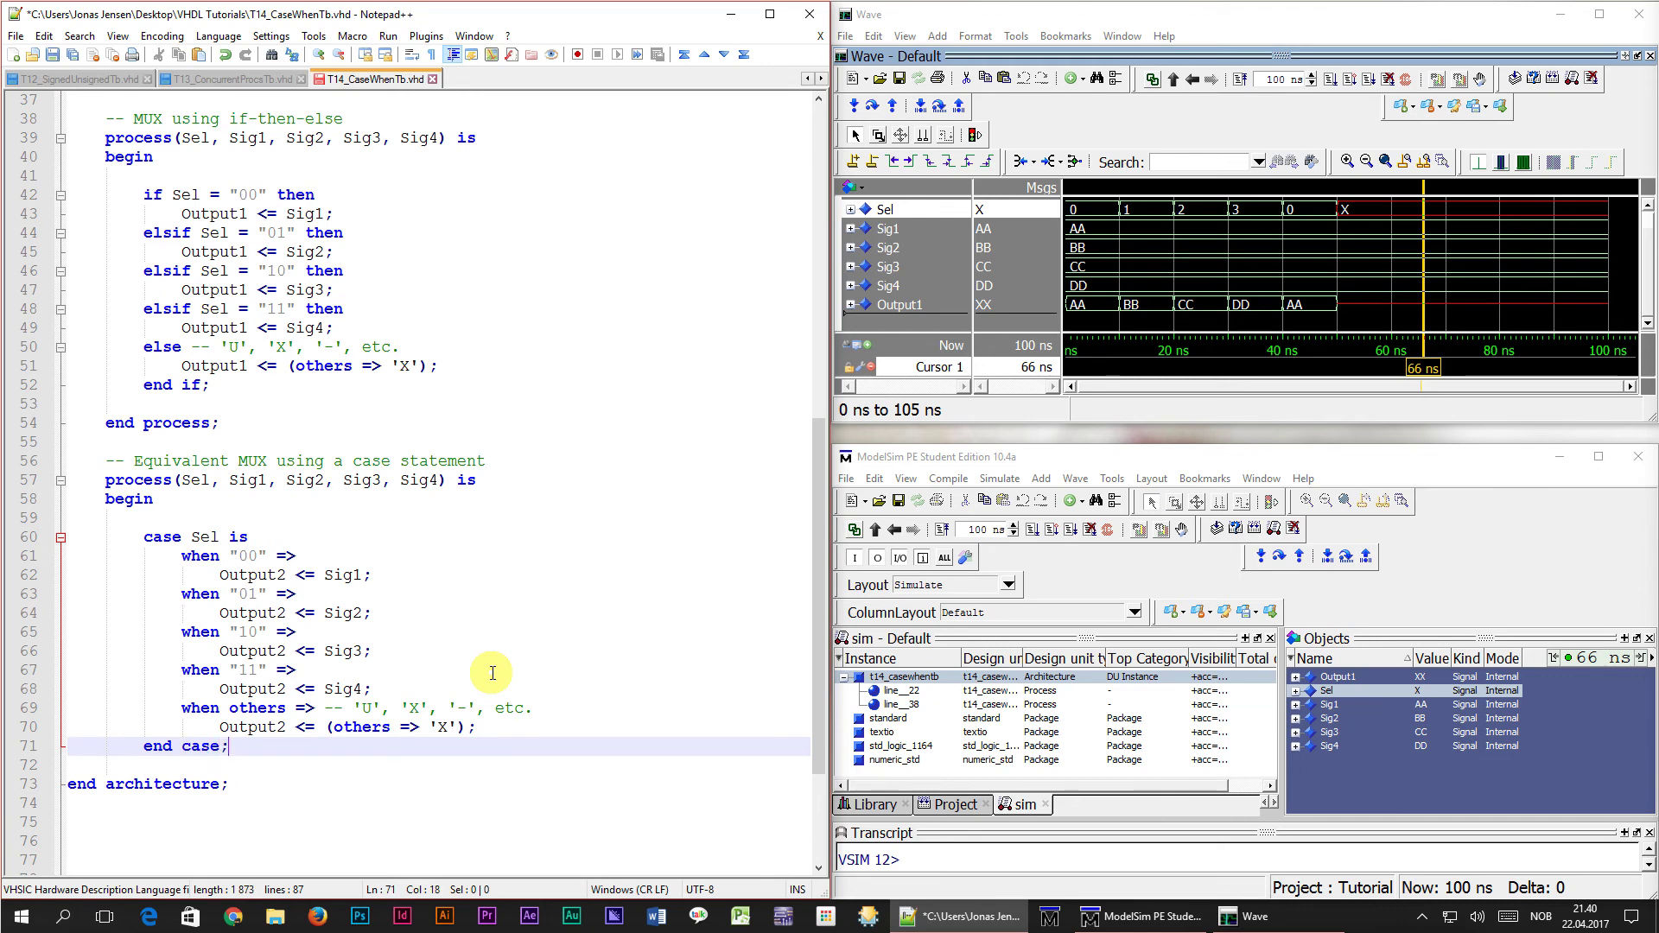
key(Return)
key(Return)
text(end process;)
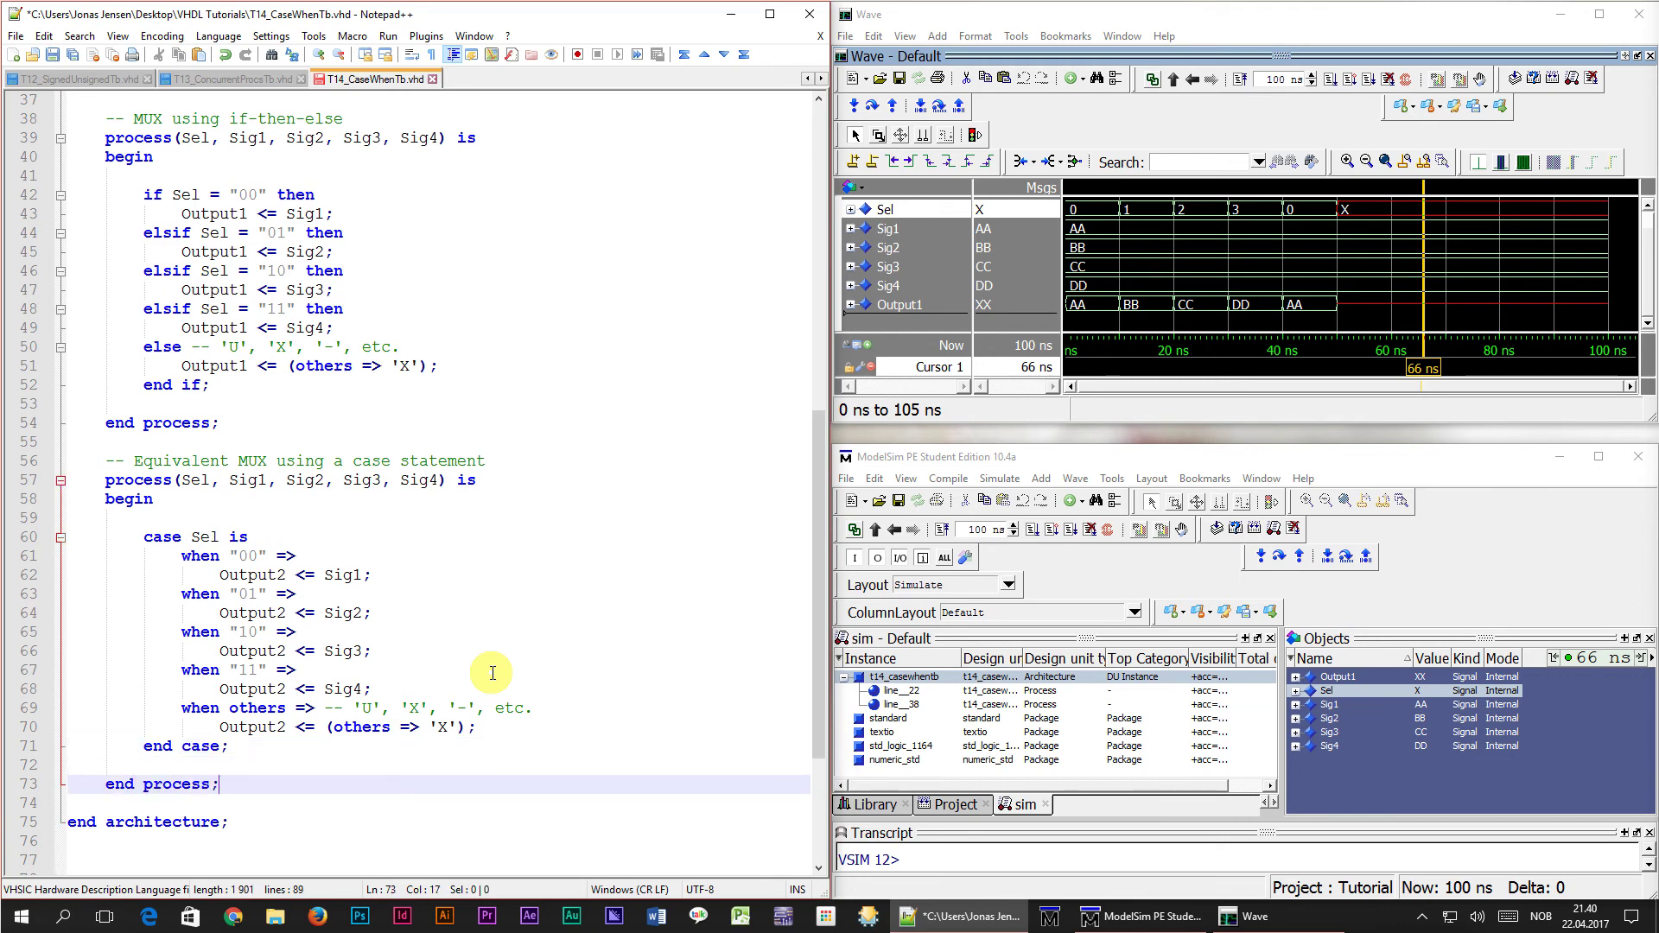
Step: Save the testbench, then recompile and restart the simulation in ModelSim
click(53, 55)
click(1217, 530)
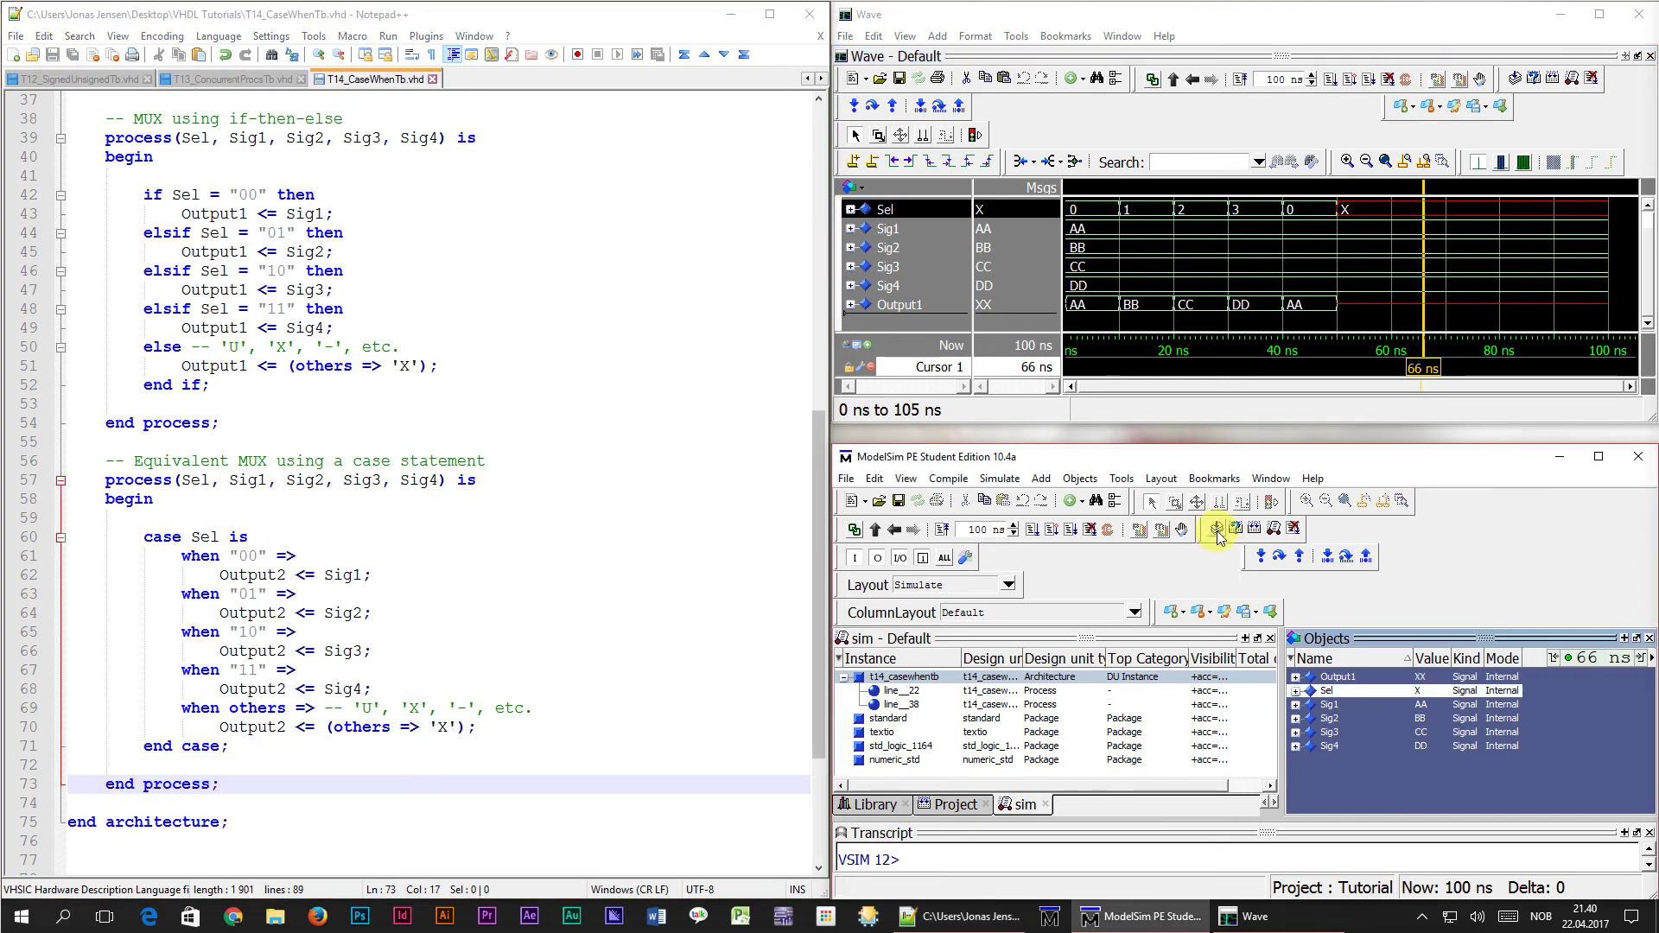
click(1264, 838)
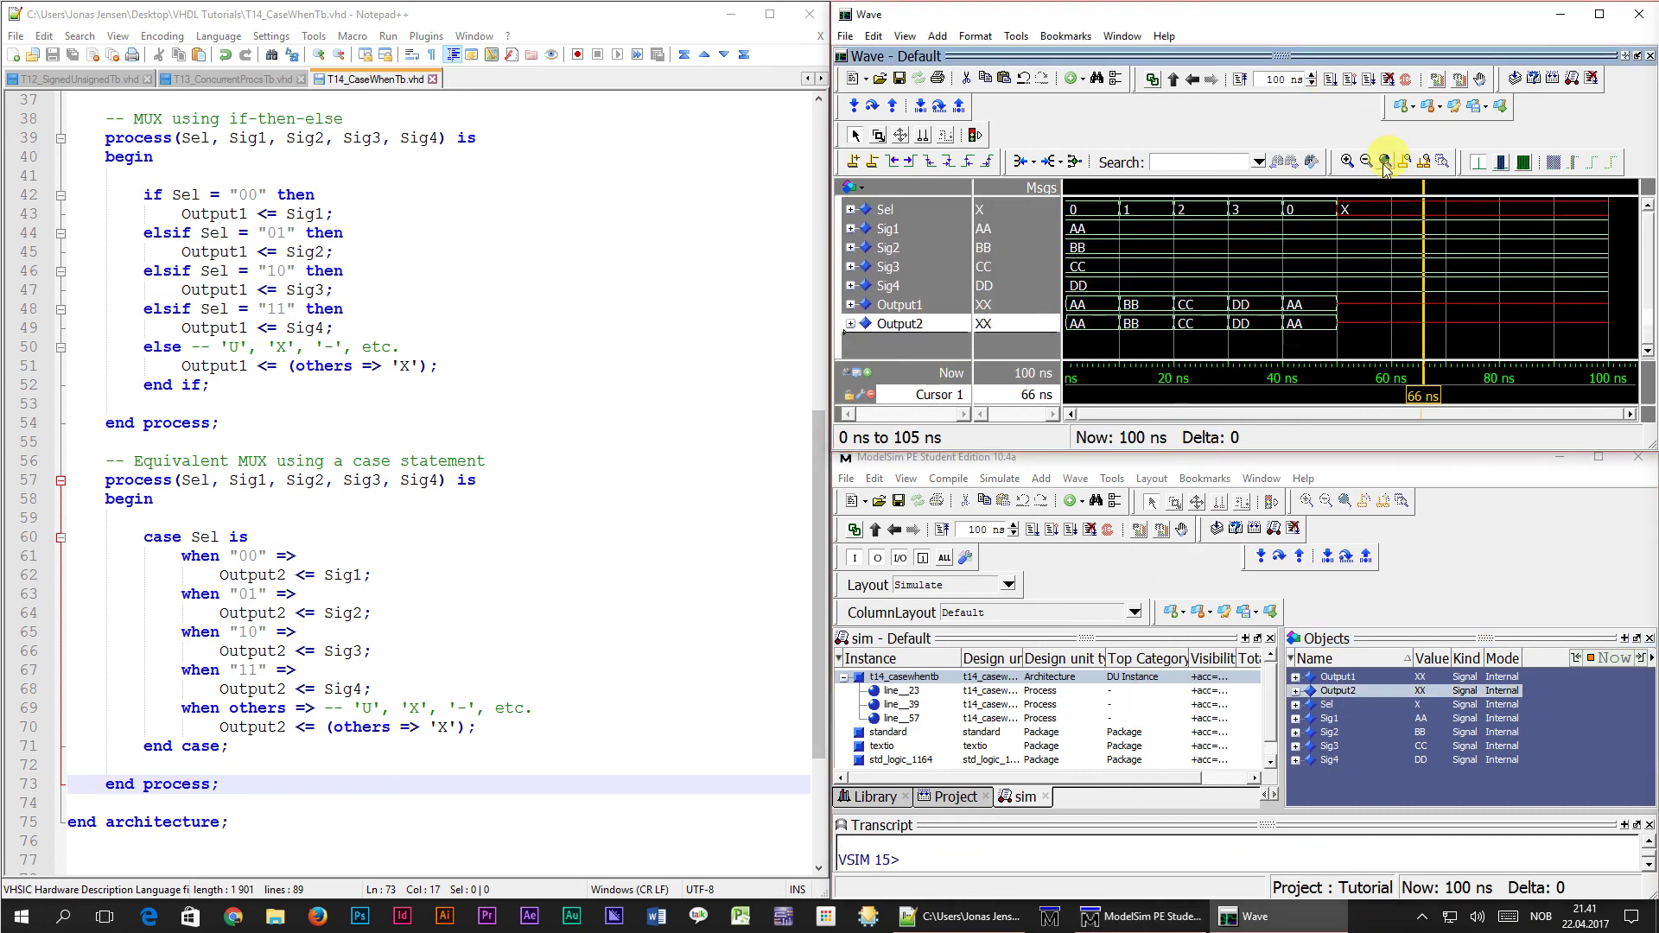
Step: Compare Output2 with Output1 at 60 ns in the Wave window
click(1384, 304)
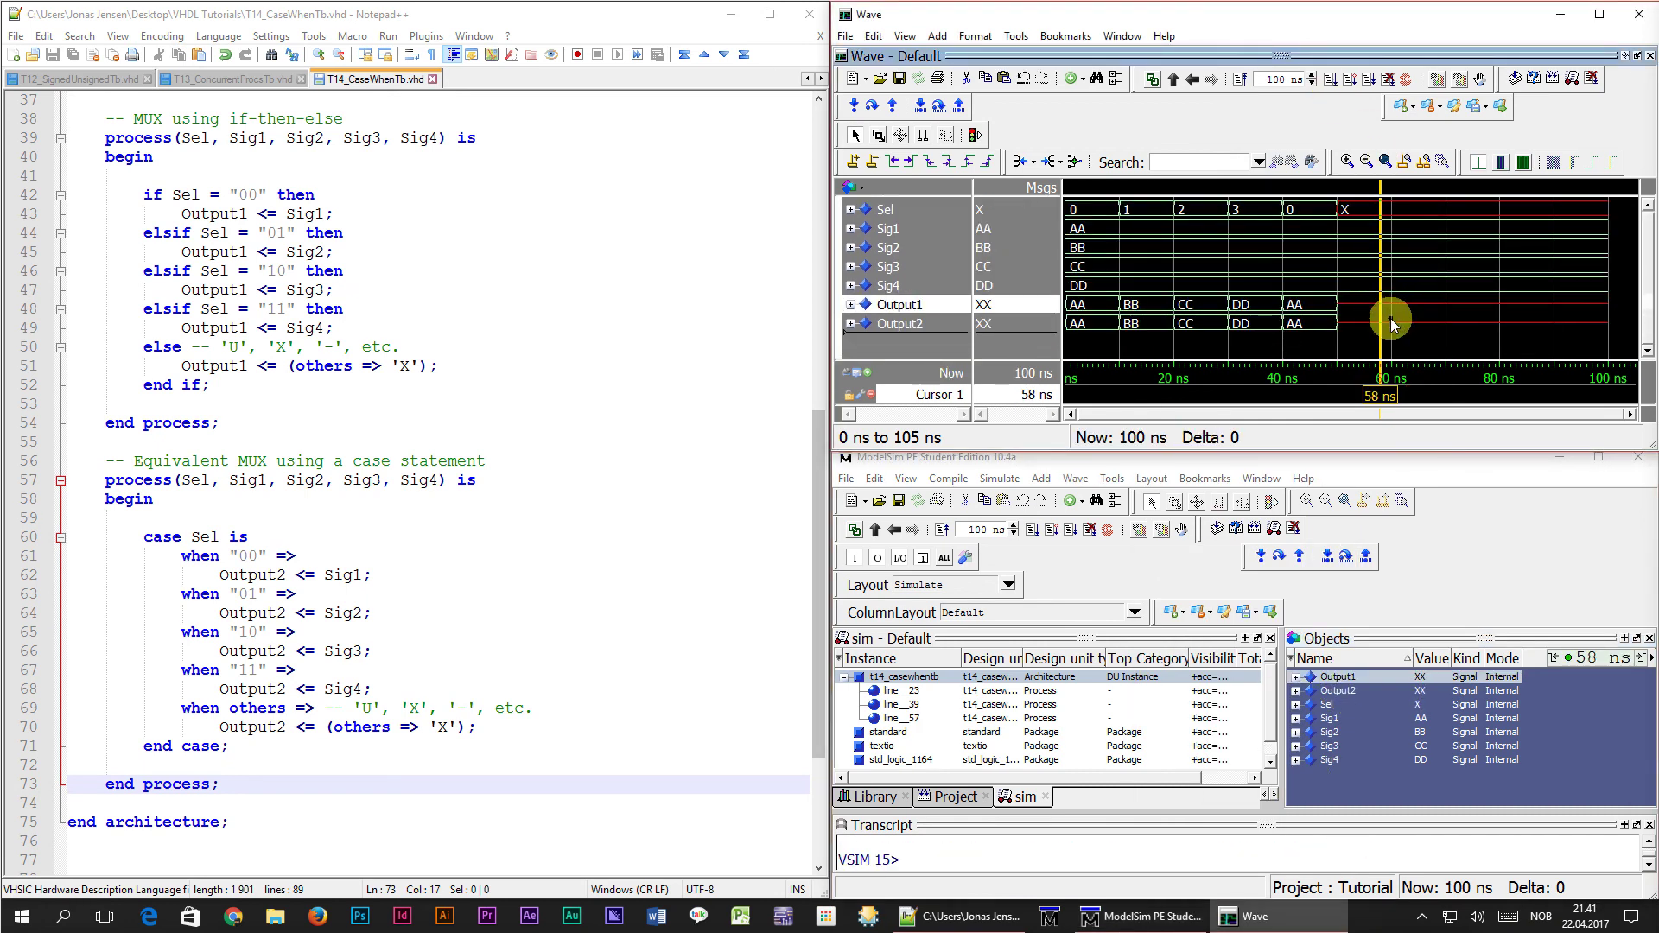
click(880, 325)
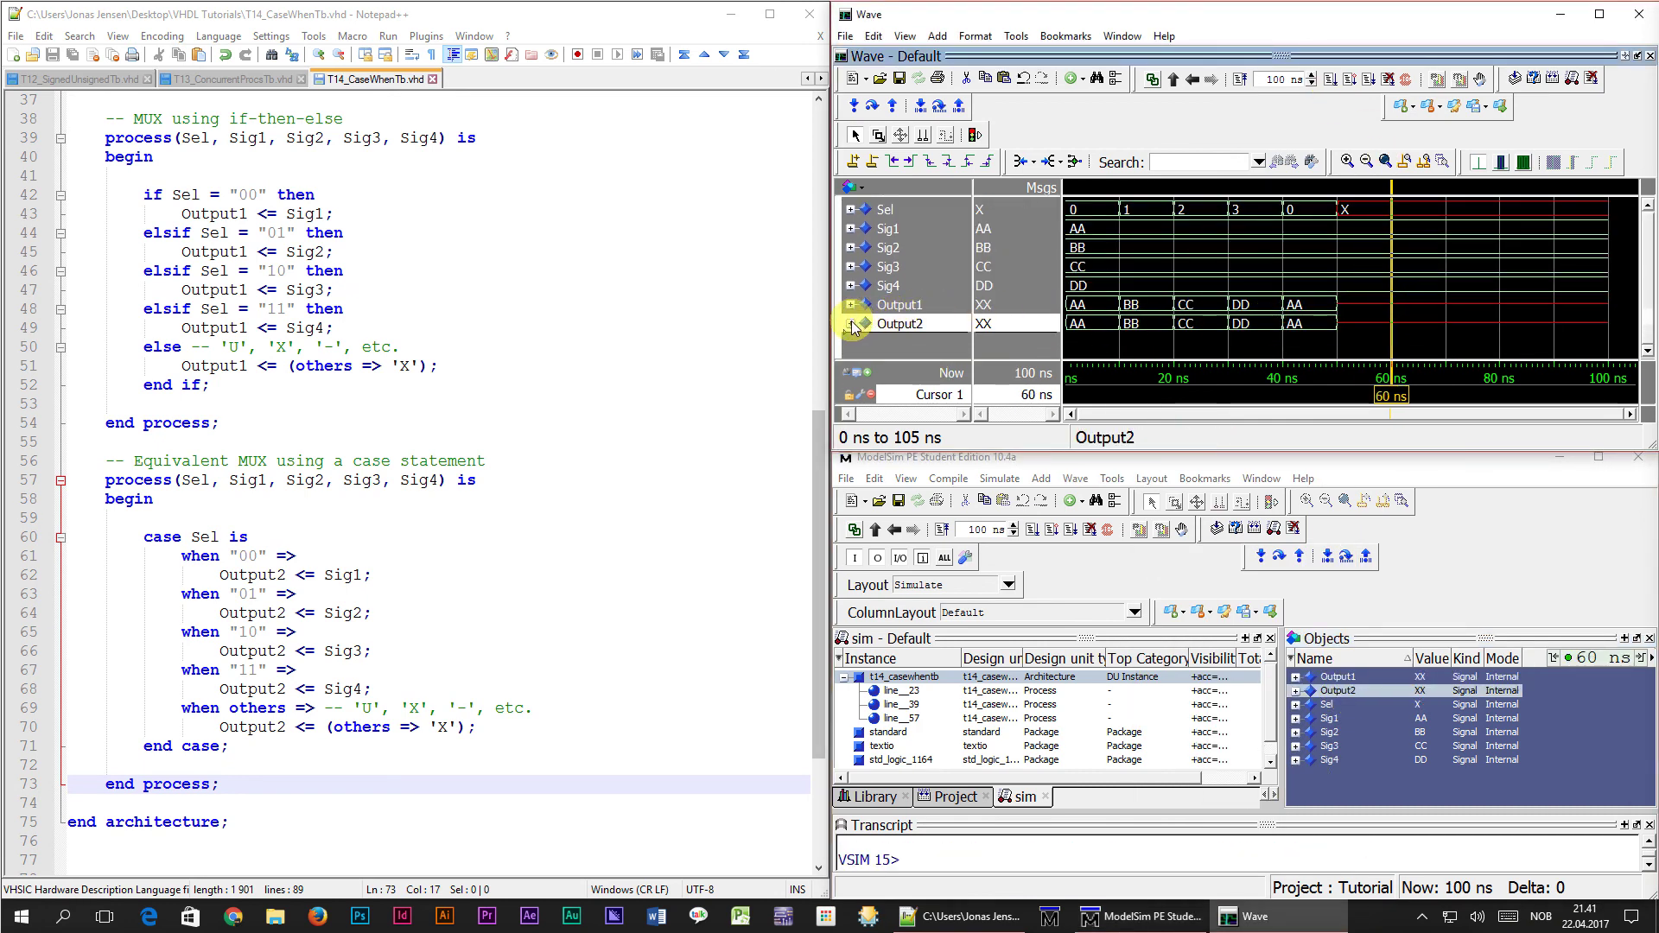
click(852, 324)
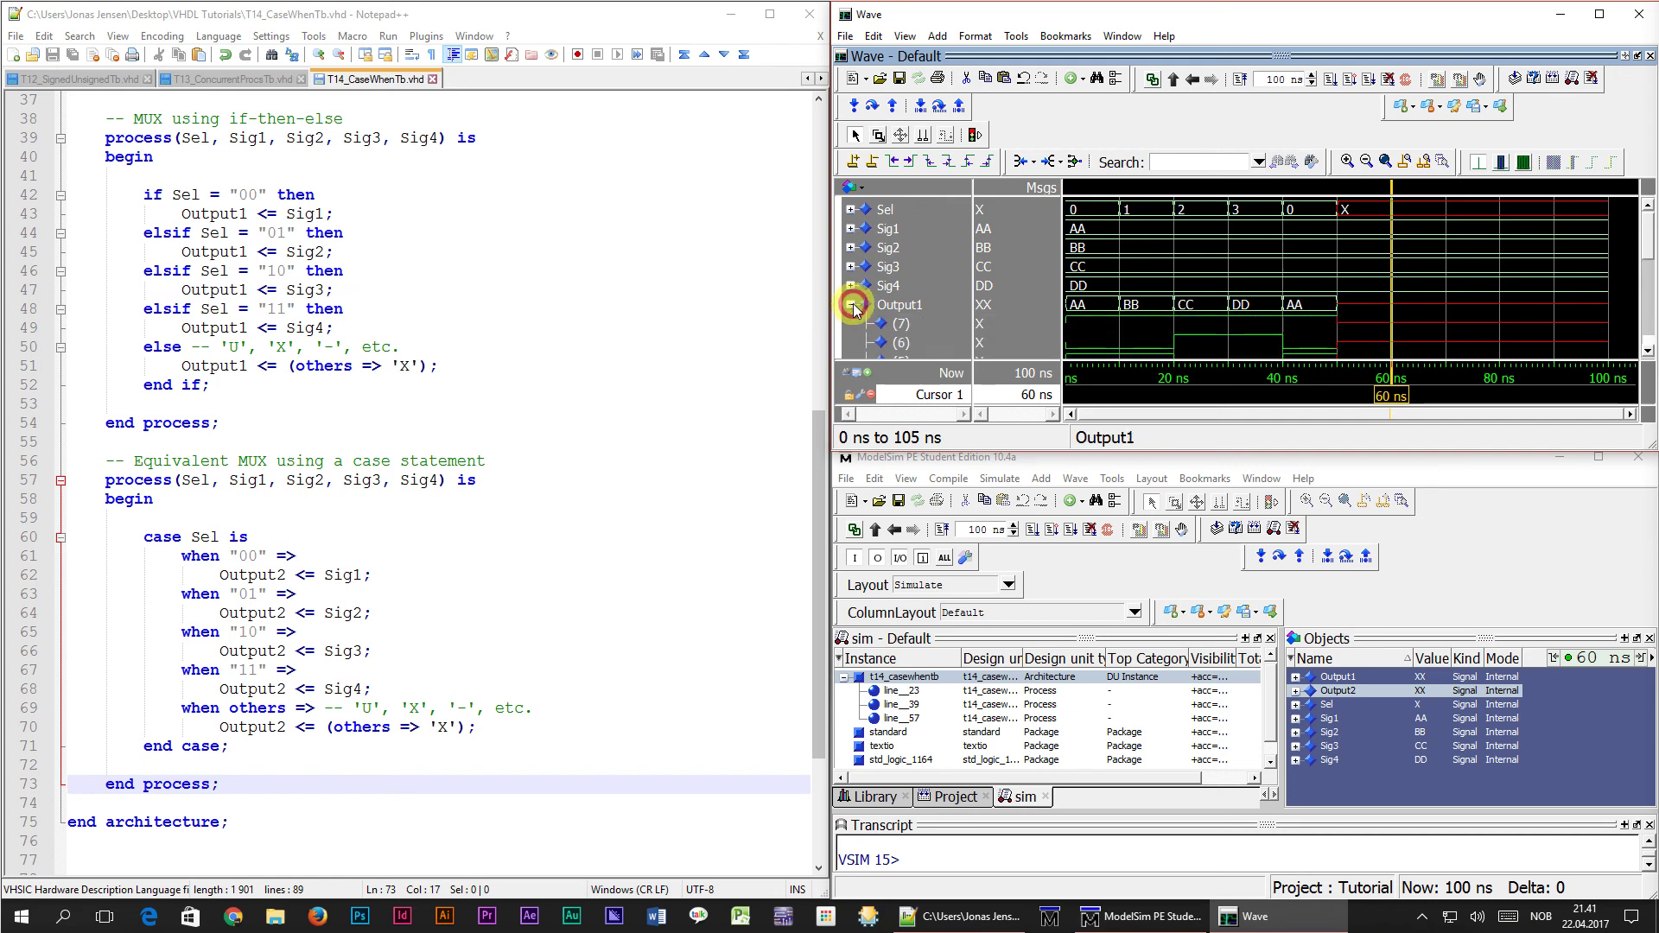
click(852, 325)
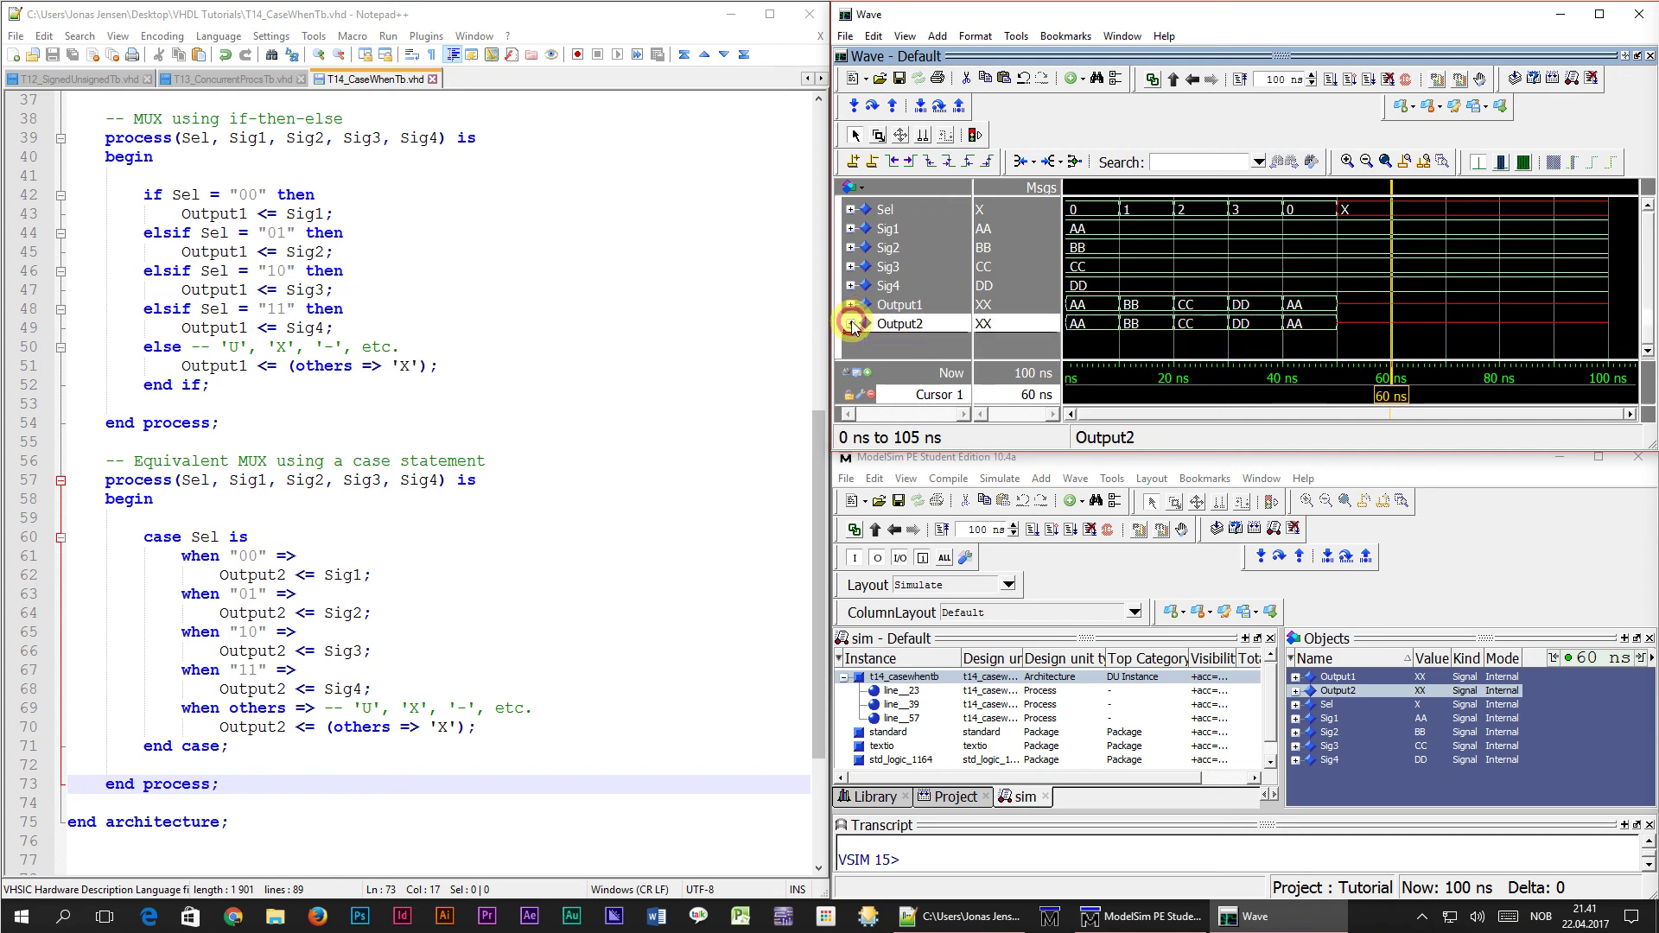